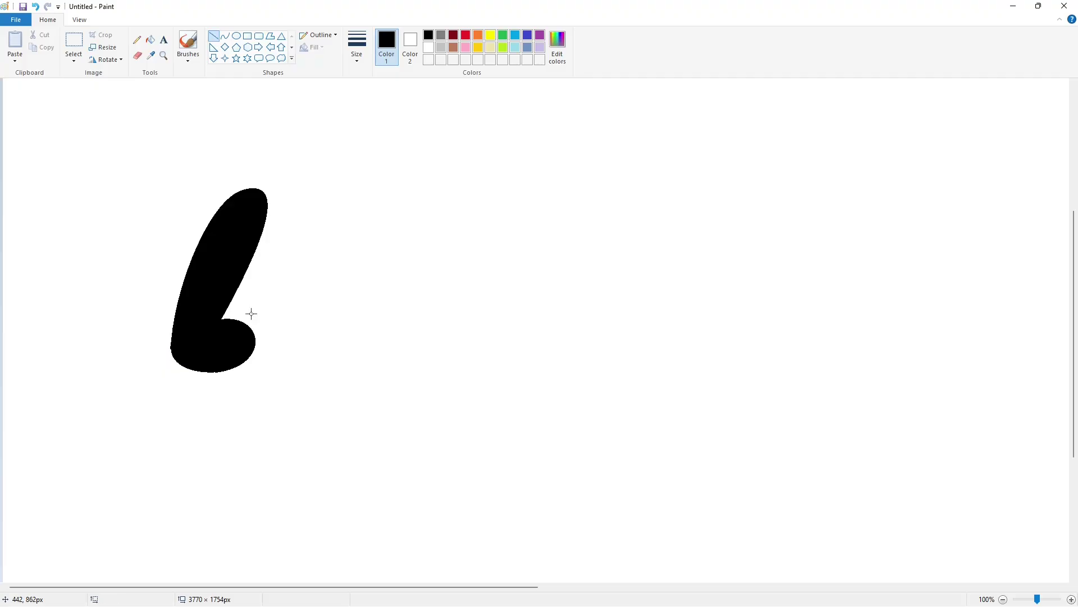
# Draw a long purple horizontal guide line just beneath the black letter L, extending well past it to the right
pyautogui.click(428, 47)
pyautogui.click(673, 455)
pyautogui.scroll(-1, 736, 383)
pyautogui.click(540, 35)
pyautogui.moveTo(77, 358); pyautogui.dragTo(417, 355)
pyautogui.click(417, 431)
# Draw the outer left side and rounded top arm of a letter E beside the L with black curves
pyautogui.click(225, 36)
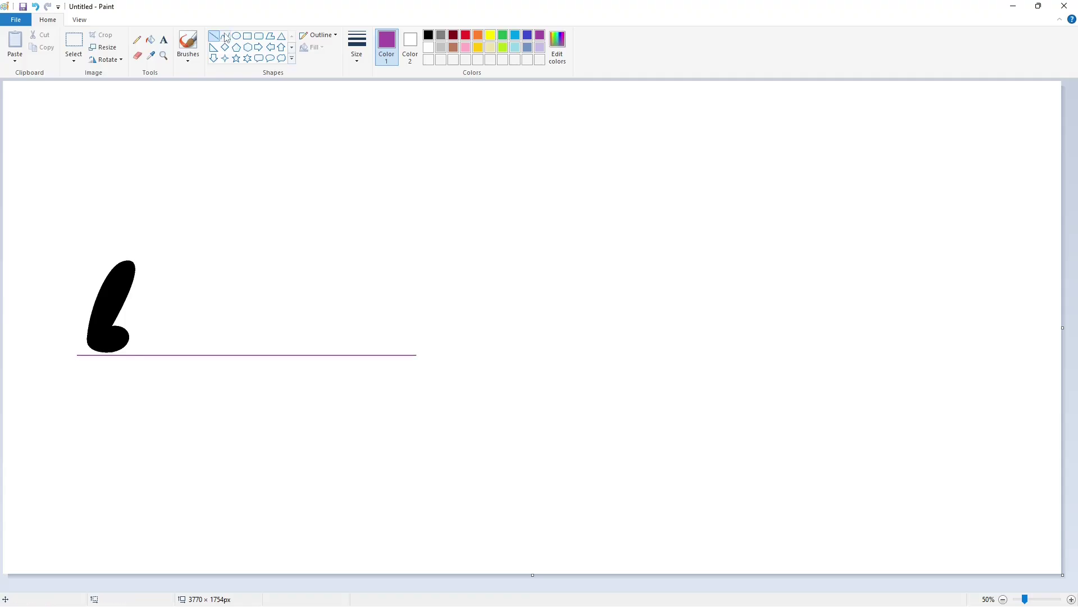
pyautogui.click(428, 35)
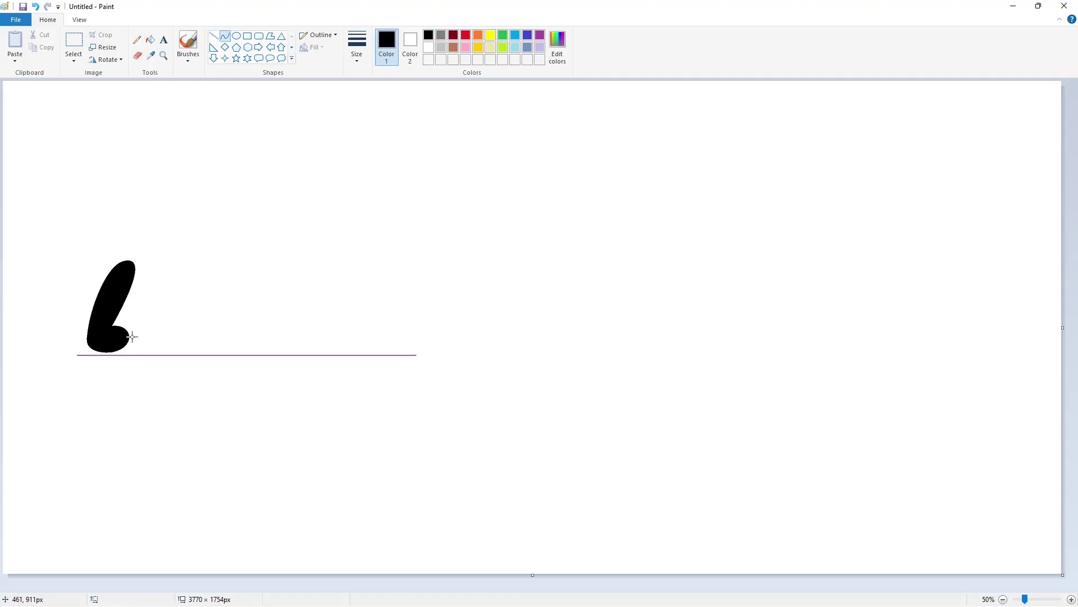
pyautogui.moveTo(132, 336)
pyautogui.mouseDown()
pyautogui.moveTo(153, 269)
pyautogui.moveTo(145, 278)
pyautogui.moveTo(172, 258)
pyautogui.moveTo(200, 274)
pyautogui.moveTo(155, 330)
pyautogui.mouseUp()
pyautogui.click(134, 305)
pyautogui.click(197, 280)
pyautogui.click(193, 271)
pyautogui.click(240, 288)
# Complete the E's outline with its rounded middle and bottom arms and fill the letter black
pyautogui.moveTo(162, 305)
pyautogui.mouseDown()
pyautogui.moveTo(188, 294)
pyautogui.moveTo(188, 318)
pyautogui.moveTo(178, 320)
pyautogui.mouseUp()
pyautogui.click(158, 322)
pyautogui.click(256, 133)
pyautogui.click(237, 323)
pyautogui.moveTo(183, 334)
pyautogui.mouseDown()
pyautogui.moveTo(132, 336)
pyautogui.moveTo(158, 355)
pyautogui.mouseUp()
pyautogui.click(162, 354)
pyautogui.click(150, 39)
pyautogui.click(145, 314)
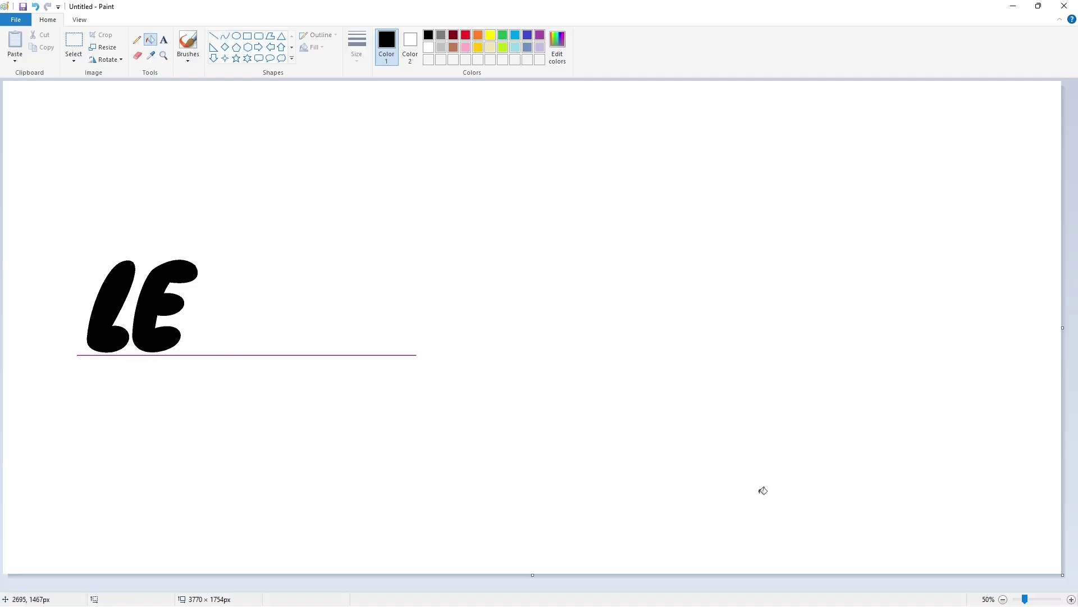
# Smooth the rough edges of the letter E with short white lines
pyautogui.scroll(1, 747, 492)
pyautogui.click(213, 35)
pyautogui.click(429, 47)
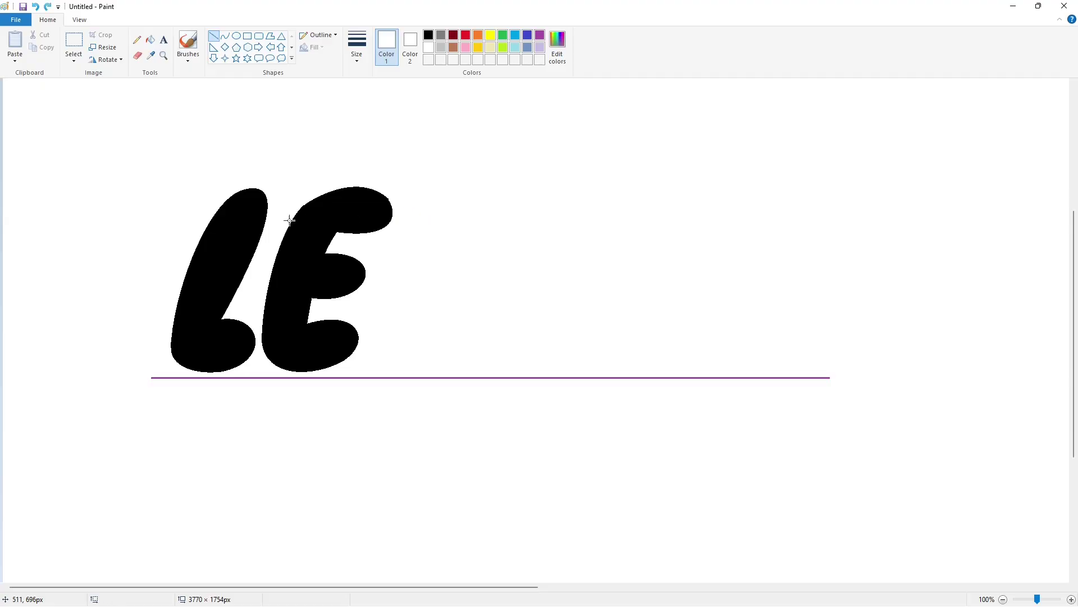
pyautogui.moveTo(289, 221); pyautogui.dragTo(409, 220)
pyautogui.scroll(-1, 503, 209)
pyautogui.scroll(1, 503, 209)
pyautogui.click(757, 399)
pyautogui.scroll(-2, 796, 462)
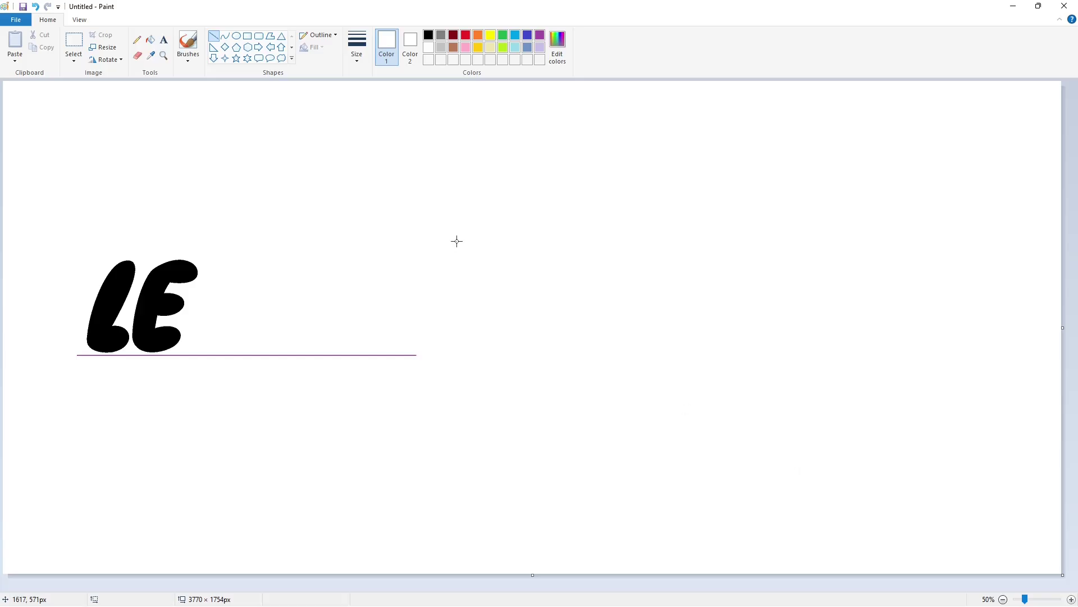
# Draw the outer left side, rounded top and upper terminal of a letter G beside the E with black curves
pyautogui.click(225, 36)
pyautogui.click(428, 35)
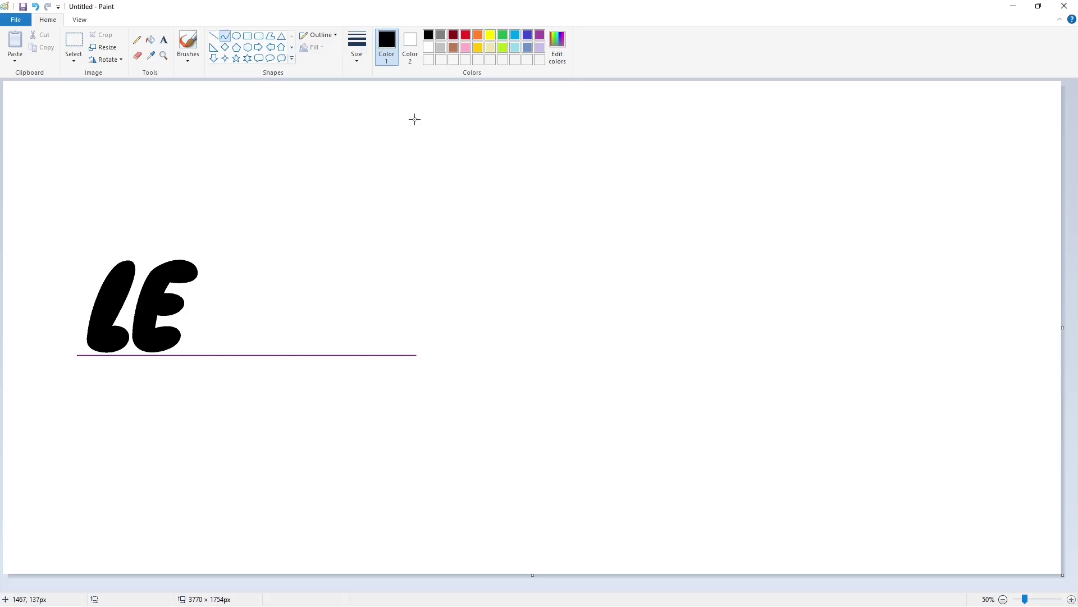
pyautogui.moveTo(186, 334); pyautogui.dragTo(212, 266)
pyautogui.click(183, 315)
pyautogui.click(195, 279)
pyautogui.hotkey('ctrl', 'z')
pyautogui.moveTo(185, 334)
pyautogui.mouseDown()
pyautogui.moveTo(209, 269)
pyautogui.moveTo(256, 276)
pyautogui.mouseUp()
pyautogui.click(184, 315)
pyautogui.click(192, 279)
pyautogui.click(230, 254)
pyautogui.click(256, 255)
pyautogui.click(305, 265)
pyautogui.click(259, 287)
pyautogui.click(250, 296)
pyautogui.click(244, 300)
pyautogui.moveTo(233, 289); pyautogui.dragTo(209, 322)
pyautogui.click(234, 269)
pyautogui.click(219, 270)
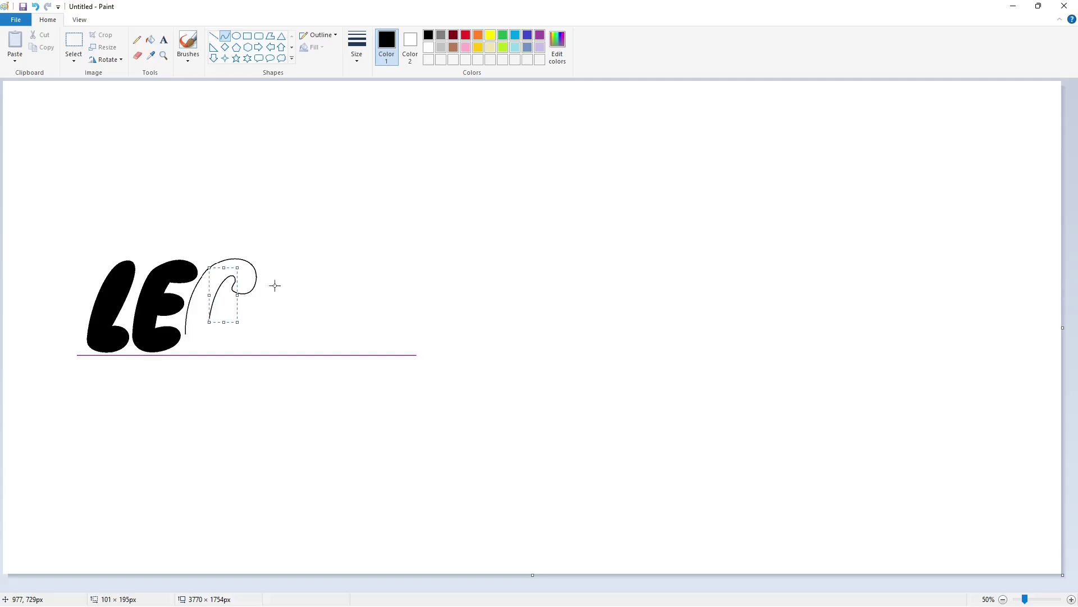
pyautogui.hotkey('ctrl', 'z')
# Draw the G's inner left curve from the upper terminal down into the bowl
pyautogui.moveTo(234, 282); pyautogui.dragTo(207, 321)
pyautogui.click(241, 269)
pyautogui.click(210, 278)
pyautogui.click(277, 283)
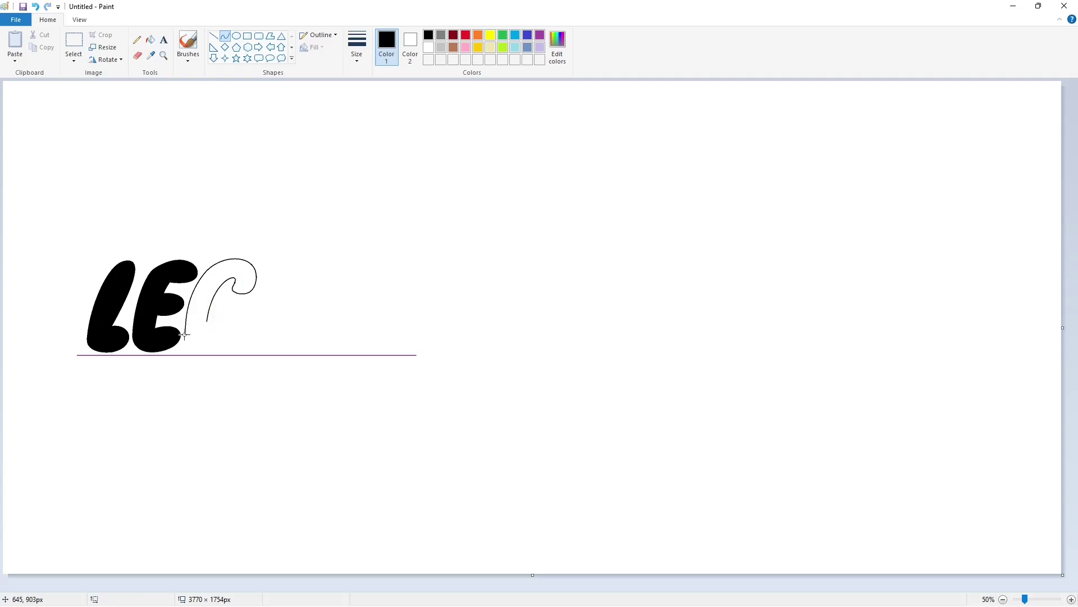
# Complete the G's outline with the rounded bottom bowl, the right side and the inner crossbar
pyautogui.moveTo(185, 335); pyautogui.dragTo(191, 359)
pyautogui.click(227, 355)
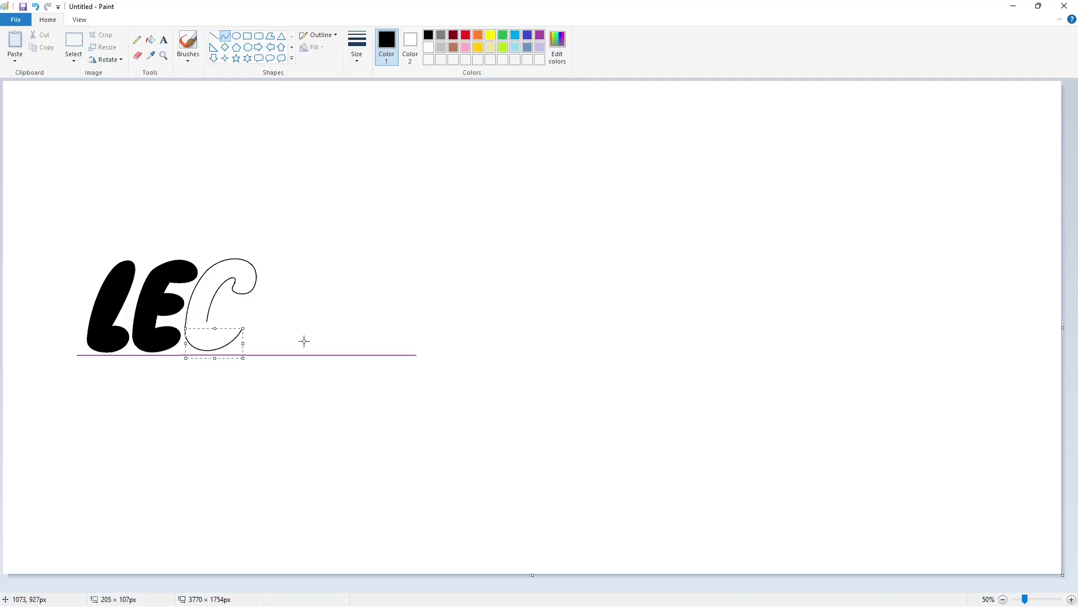
pyautogui.click(304, 341)
pyautogui.moveTo(242, 321); pyautogui.dragTo(234, 297)
pyautogui.moveTo(241, 313); pyautogui.dragTo(220, 337)
pyautogui.click(303, 308)
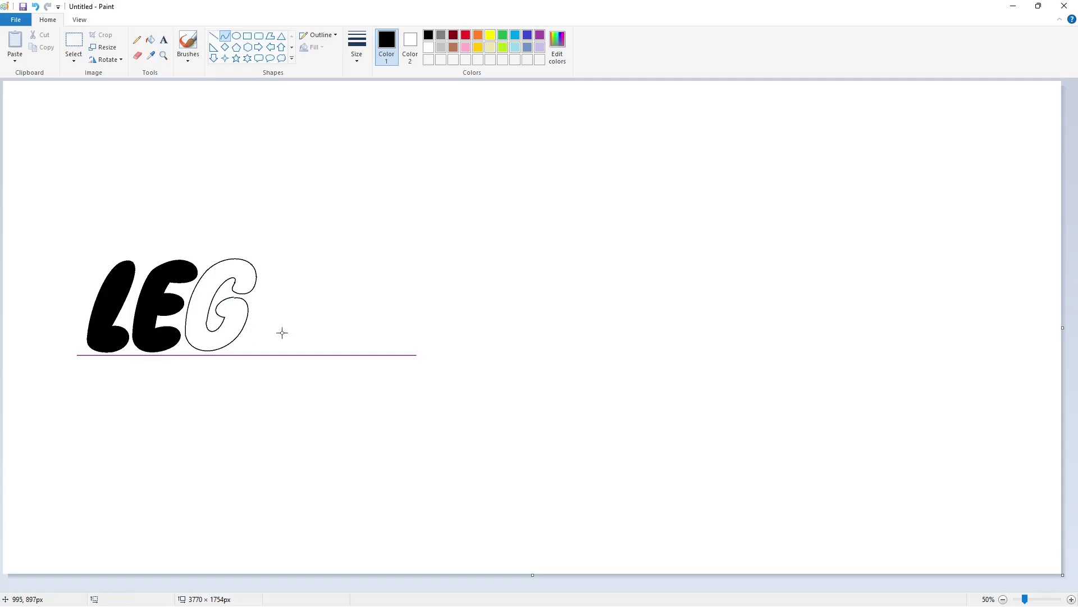
# Fill the outlined letter G with black
pyautogui.click(150, 41)
pyautogui.click(1072, 599)
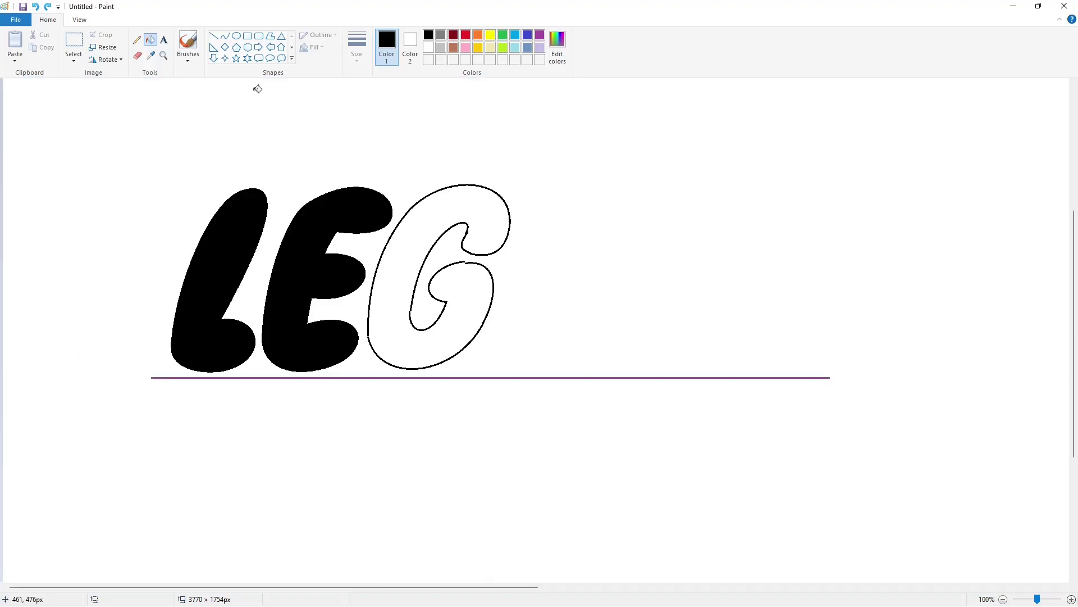
pyautogui.click(436, 223)
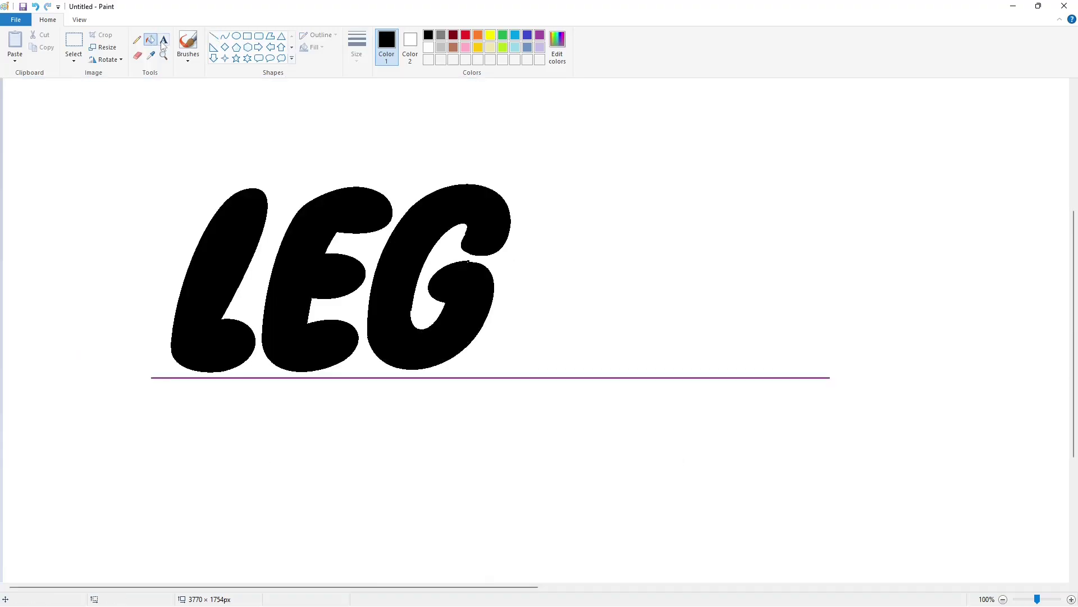
# Clean up the inner and outer edges of the letter G with short white and black lines
pyautogui.click(213, 36)
pyautogui.click(429, 47)
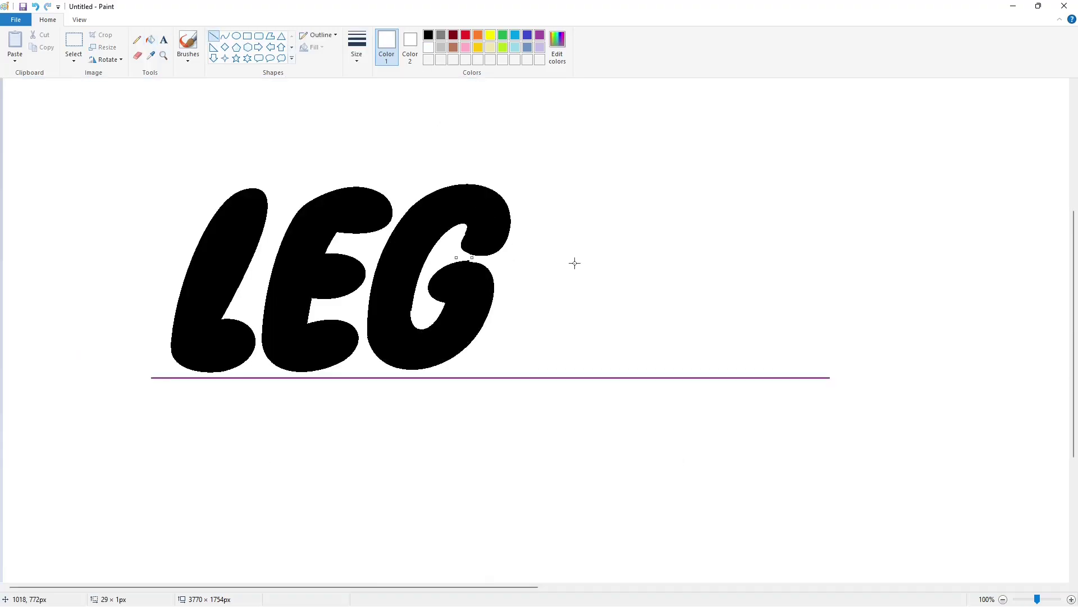
pyautogui.scroll(2, 575, 263)
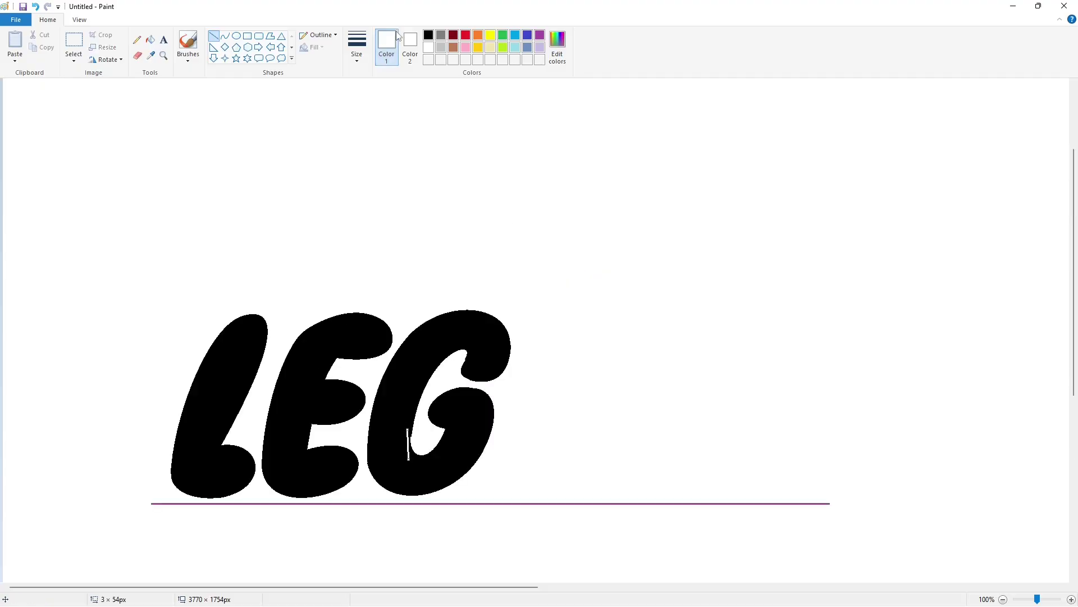
pyautogui.click(429, 35)
pyautogui.scroll(2, 556, 434)
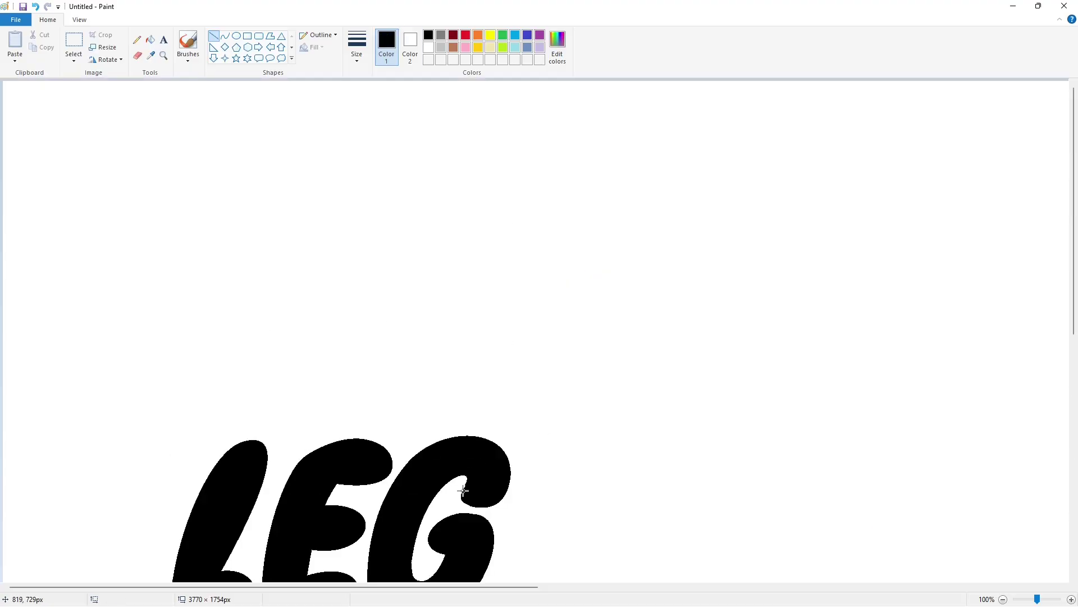
pyautogui.click(429, 58)
pyautogui.scroll(-2, 462, 355)
pyautogui.scroll(-2, 524, 372)
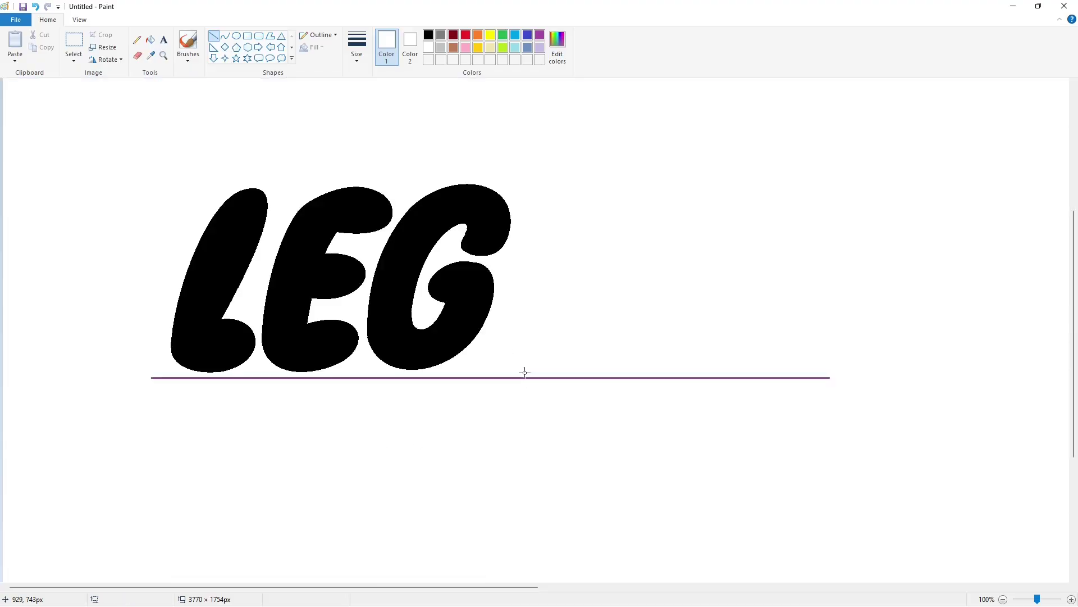
# Draw the slanted oval outer outline of a letter O beside the G with black curves
pyautogui.click(1004, 599)
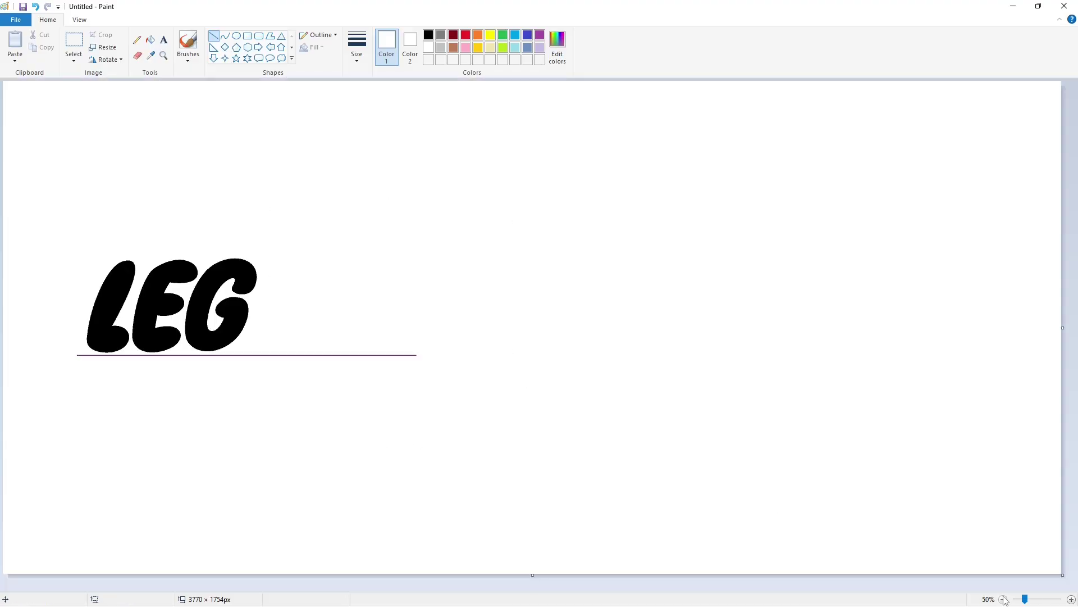
pyautogui.click(429, 36)
pyautogui.click(225, 36)
pyautogui.moveTo(249, 335); pyautogui.dragTo(298, 260)
pyautogui.moveTo(274, 297)
pyautogui.mouseDown()
pyautogui.moveTo(257, 297)
pyautogui.moveTo(274, 257)
pyautogui.moveTo(308, 306)
pyautogui.moveTo(301, 336)
pyautogui.moveTo(315, 301)
pyautogui.moveTo(252, 361)
pyautogui.moveTo(251, 338)
pyautogui.moveTo(280, 359)
pyautogui.moveTo(259, 356)
pyautogui.moveTo(290, 351)
pyautogui.mouseUp()
pyautogui.click(371, 269)
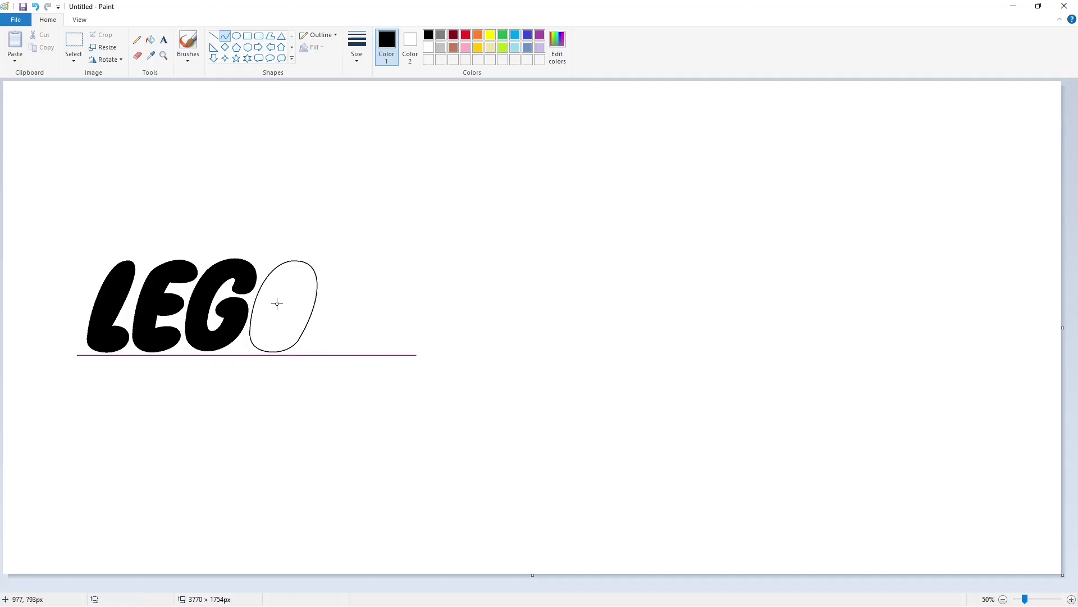
# Draw the left side and top of the O's narrow slanted inner opening
pyautogui.moveTo(277, 307); pyautogui.dragTo(289, 308)
pyautogui.moveTo(289, 306); pyautogui.dragTo(290, 266)
pyautogui.moveTo(292, 292)
pyautogui.mouseDown()
pyautogui.moveTo(300, 278)
pyautogui.moveTo(295, 288)
pyautogui.mouseUp()
pyautogui.hotkey('ctrl', 'z')
pyautogui.moveTo(295, 287)
pyautogui.mouseDown()
pyautogui.moveTo(285, 277)
pyautogui.moveTo(296, 275)
pyautogui.mouseUp()
pyautogui.moveTo(295, 288); pyautogui.dragTo(275, 315)
pyautogui.moveTo(283, 306); pyautogui.dragTo(287, 320)
pyautogui.moveTo(281, 335); pyautogui.dragTo(267, 341)
pyautogui.click(343, 341)
pyautogui.hotkey('ctrl', 'z')
# Draw the right side and bottom of the O's inner opening with a black curve
pyautogui.moveTo(295, 288); pyautogui.dragTo(275, 315)
pyautogui.moveTo(284, 307); pyautogui.dragTo(287, 320)
pyautogui.moveTo(280, 336); pyautogui.dragTo(268, 342)
pyautogui.click(339, 336)
pyautogui.hotkey('ctrl', 'z')
pyautogui.moveTo(295, 288); pyautogui.dragTo(268, 340)
pyautogui.click(150, 39)
pyautogui.click(746, 363)
pyautogui.hotkey('ctrl', 'z')
# Close the gaps in the O's outlines with short black lines and fill the letter black
pyautogui.scroll(1, 532, 501)
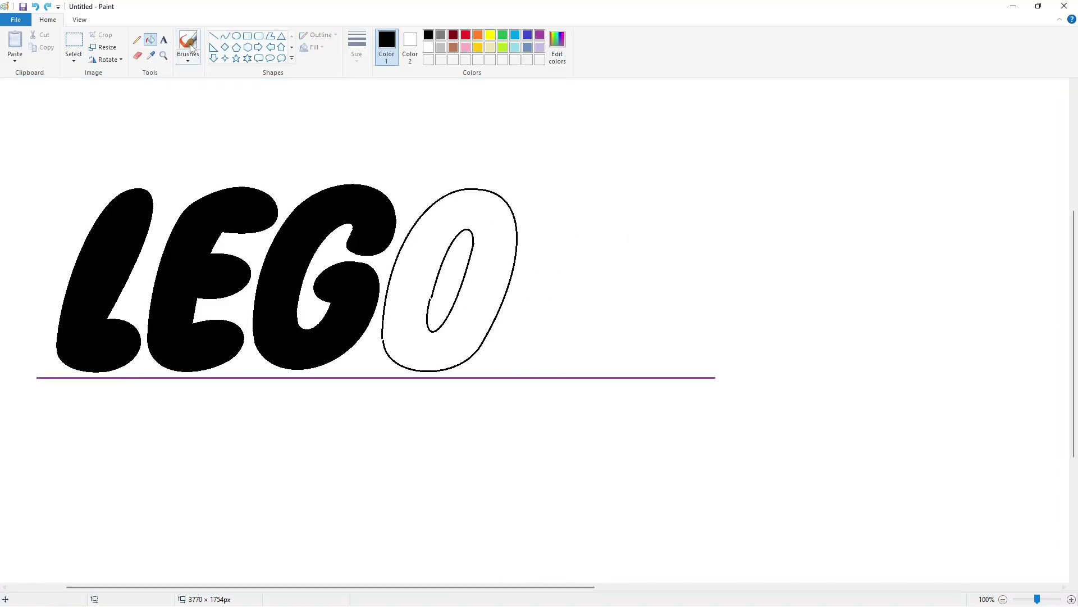
pyautogui.click(213, 35)
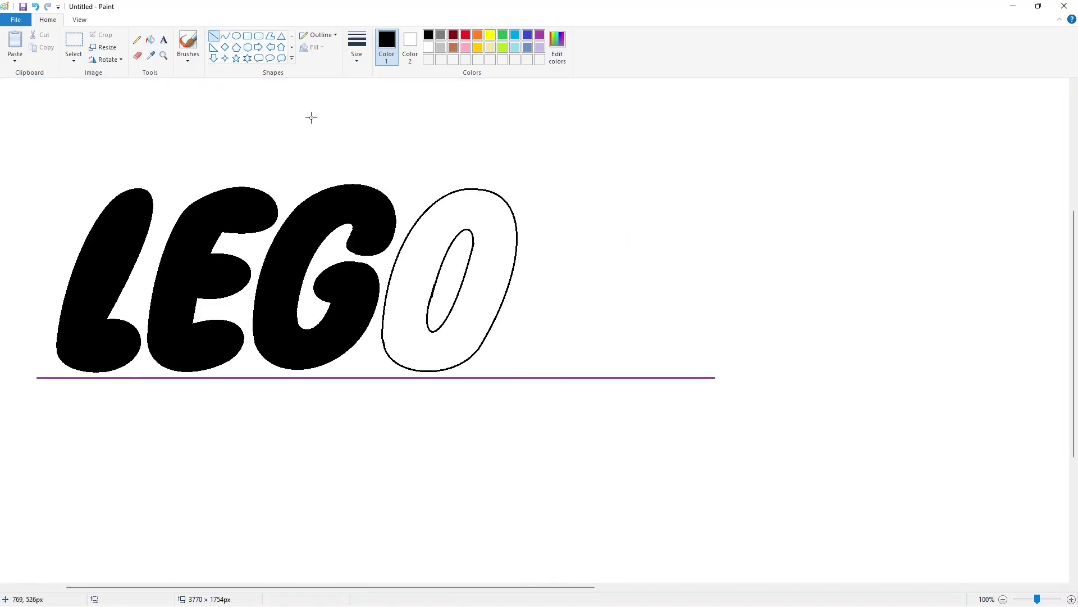
pyautogui.click(150, 40)
pyautogui.click(419, 241)
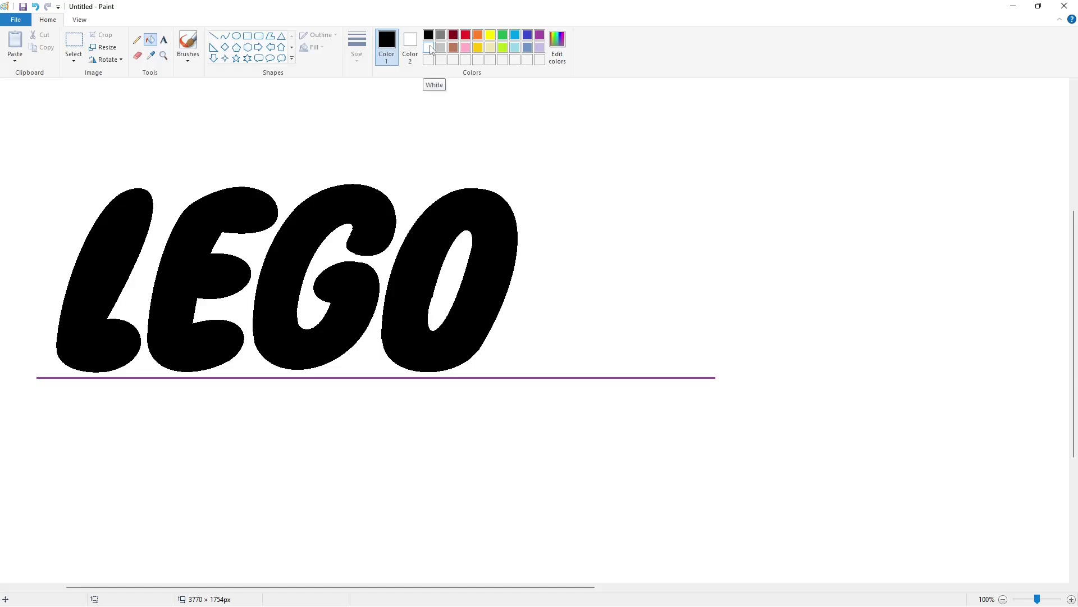
# Smooth the O's inner edge and lower right outer edge with short white lines
pyautogui.click(430, 48)
pyautogui.click(213, 35)
pyautogui.moveTo(439, 276); pyautogui.dragTo(431, 302)
pyautogui.scroll(-2, 505, 281)
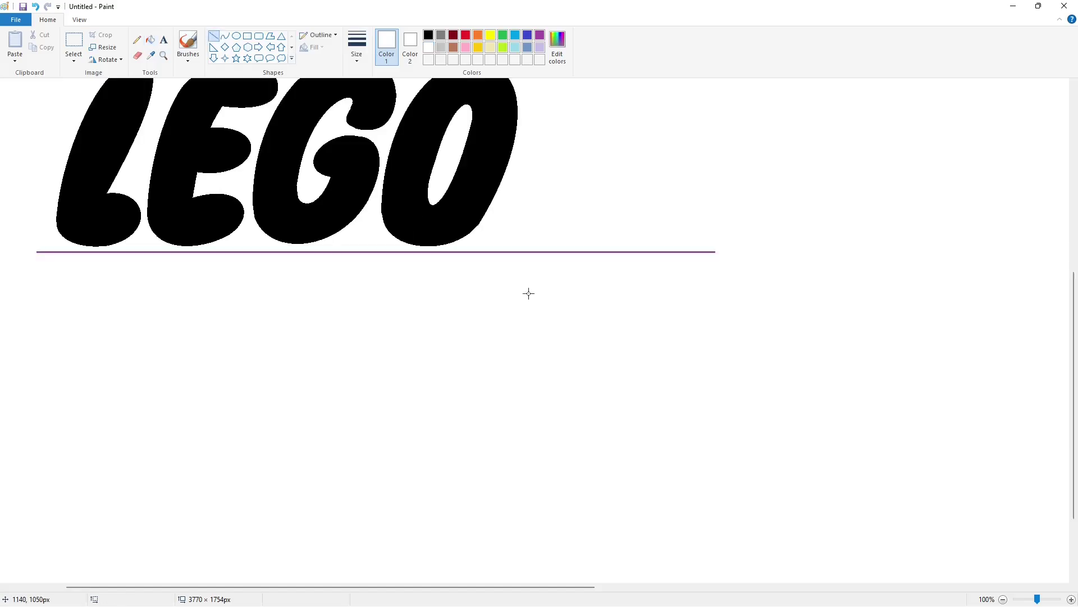
pyautogui.moveTo(503, 193); pyautogui.dragTo(458, 252)
pyautogui.scroll(2, 548, 245)
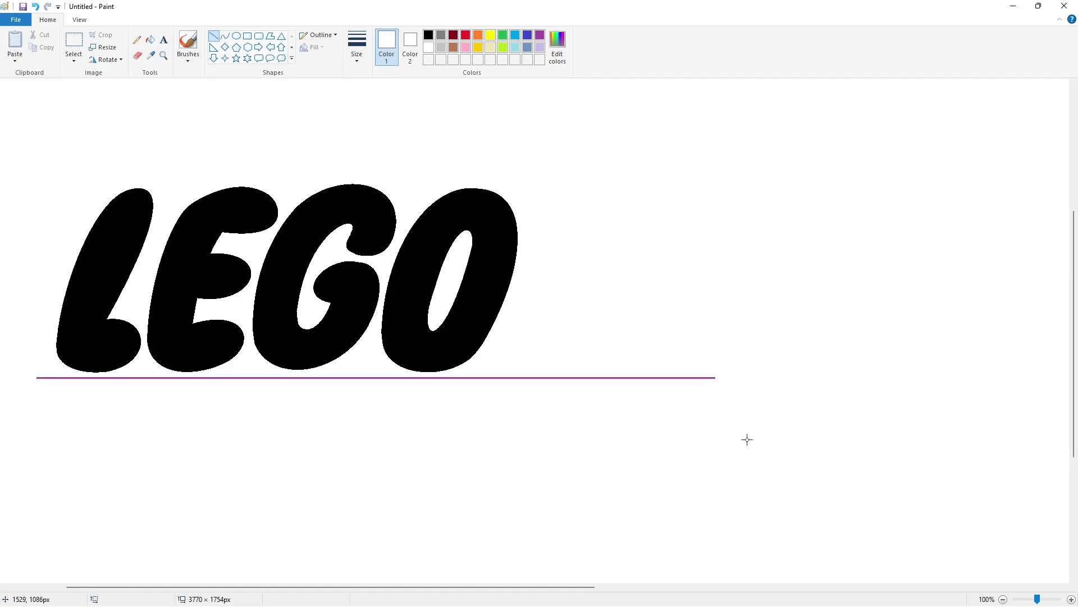
# Remove the purple guide line beneath the word by filling it with white
pyautogui.click(1003, 600)
pyautogui.click(150, 40)
pyautogui.click(346, 354)
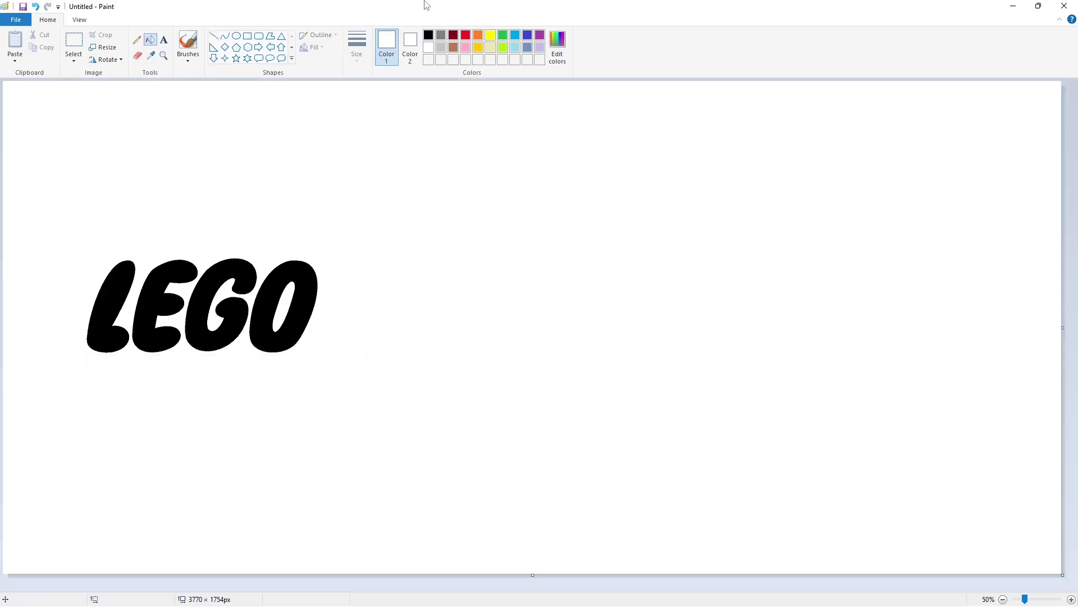
# Recolour all four LEGO letters purple with the fill tool
pyautogui.click(539, 35)
pyautogui.click(113, 315)
pyautogui.click(156, 314)
pyautogui.click(198, 315)
pyautogui.click(260, 327)
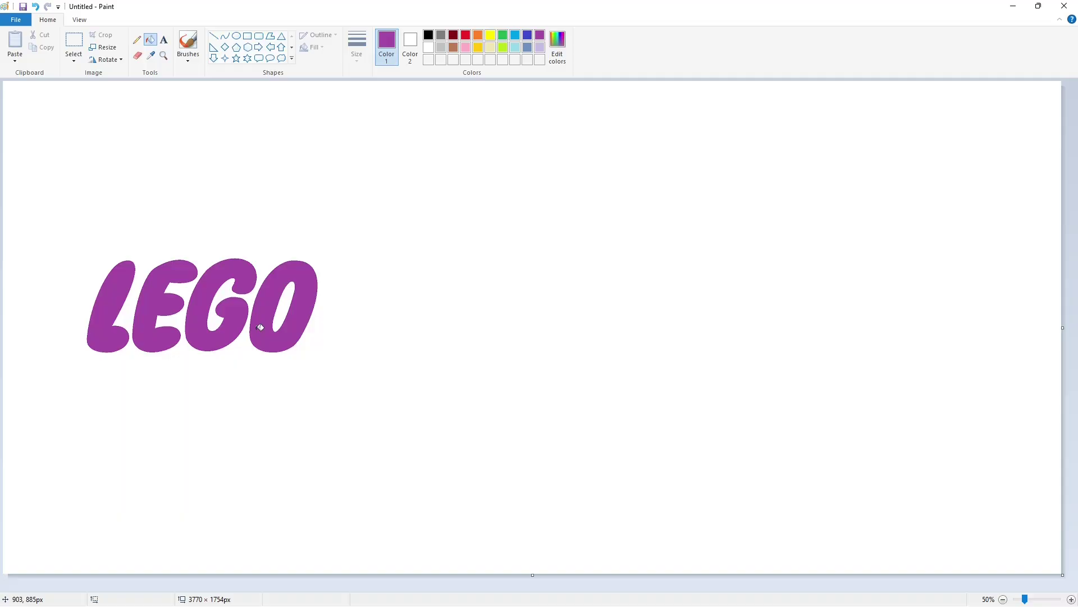
# Draw a black border curve following the left side of the L at a small distance
pyautogui.click(225, 35)
pyautogui.click(428, 34)
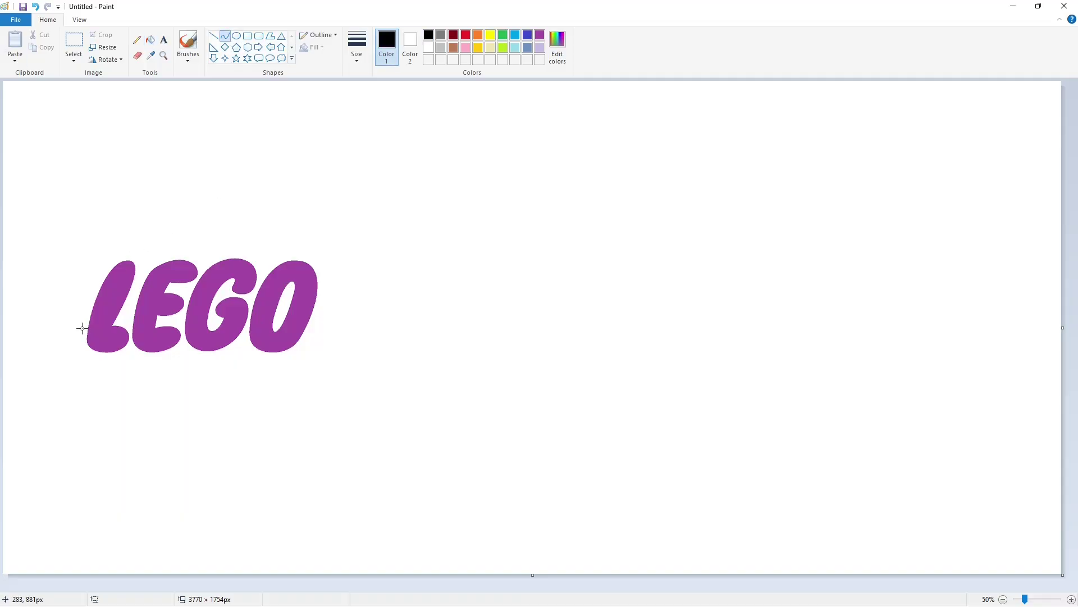
pyautogui.moveTo(110, 259); pyautogui.dragTo(81, 346)
pyautogui.click(89, 289)
pyautogui.click(74, 327)
pyautogui.click(145, 325)
# Continue the black border along the bottom of the word with rounded curves beneath the letters
pyautogui.click(213, 36)
pyautogui.click(225, 35)
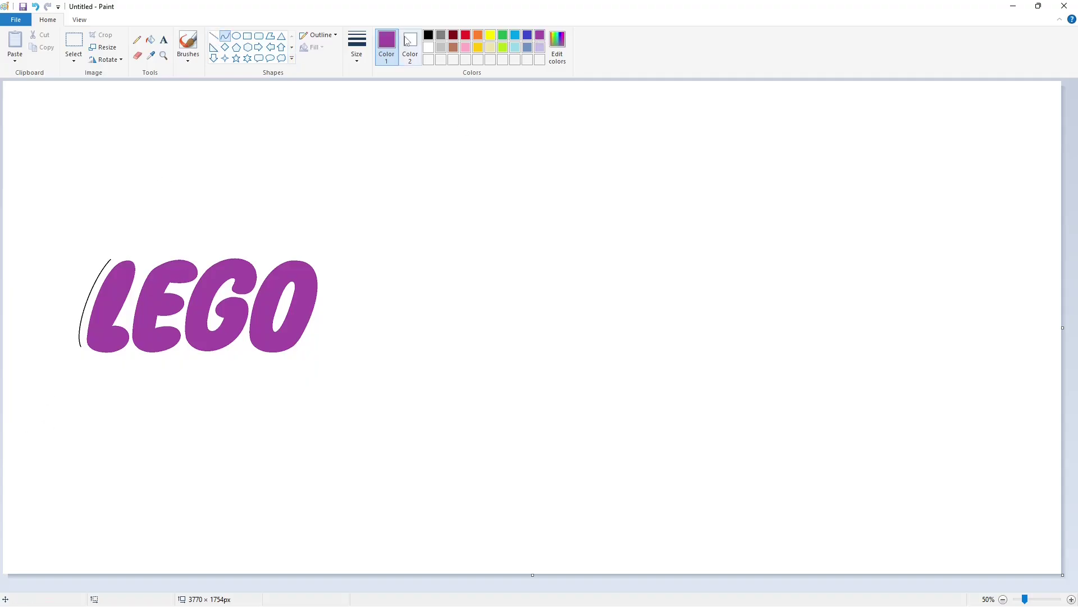
pyautogui.click(429, 35)
pyautogui.moveTo(79, 346)
pyautogui.mouseDown()
pyautogui.moveTo(129, 352)
pyautogui.moveTo(87, 359)
pyautogui.moveTo(110, 367)
pyautogui.moveTo(128, 352)
pyautogui.moveTo(182, 349)
pyautogui.mouseUp()
pyautogui.moveTo(153, 357); pyautogui.dragTo(142, 365)
pyautogui.moveTo(164, 360); pyautogui.dragTo(243, 343)
pyautogui.moveTo(205, 358); pyautogui.dragTo(196, 366)
pyautogui.moveTo(224, 360)
pyautogui.mouseDown()
pyautogui.moveTo(274, 373)
pyautogui.moveTo(304, 345)
pyautogui.mouseUp()
pyautogui.moveTo(264, 356); pyautogui.dragTo(257, 365)
# Continue the black border around the right side and over the top of the O
pyautogui.moveTo(280, 365); pyautogui.dragTo(313, 257)
pyautogui.click(361, 365)
pyautogui.moveTo(317, 319); pyautogui.dragTo(321, 319)
pyautogui.moveTo(330, 276)
pyautogui.mouseDown()
pyautogui.moveTo(337, 269)
pyautogui.moveTo(262, 268)
pyautogui.moveTo(293, 248)
pyautogui.mouseUp()
pyautogui.click(353, 274)
# Close the black border with rounded curves over the tops of the G, E and L
pyautogui.moveTo(276, 256); pyautogui.dragTo(204, 262)
pyautogui.click(365, 260)
pyautogui.moveTo(249, 256)
pyautogui.mouseDown()
pyautogui.moveTo(256, 250)
pyautogui.moveTo(220, 245)
pyautogui.moveTo(143, 269)
pyautogui.moveTo(194, 244)
pyautogui.mouseUp()
pyautogui.click(335, 260)
pyautogui.moveTo(161, 256)
pyautogui.mouseDown()
pyautogui.moveTo(110, 259)
pyautogui.moveTo(121, 246)
pyautogui.mouseUp()
pyautogui.click(269, 251)
# Fill the space between the border and the purple letters, including the O's inner opening, with black
pyautogui.click(150, 39)
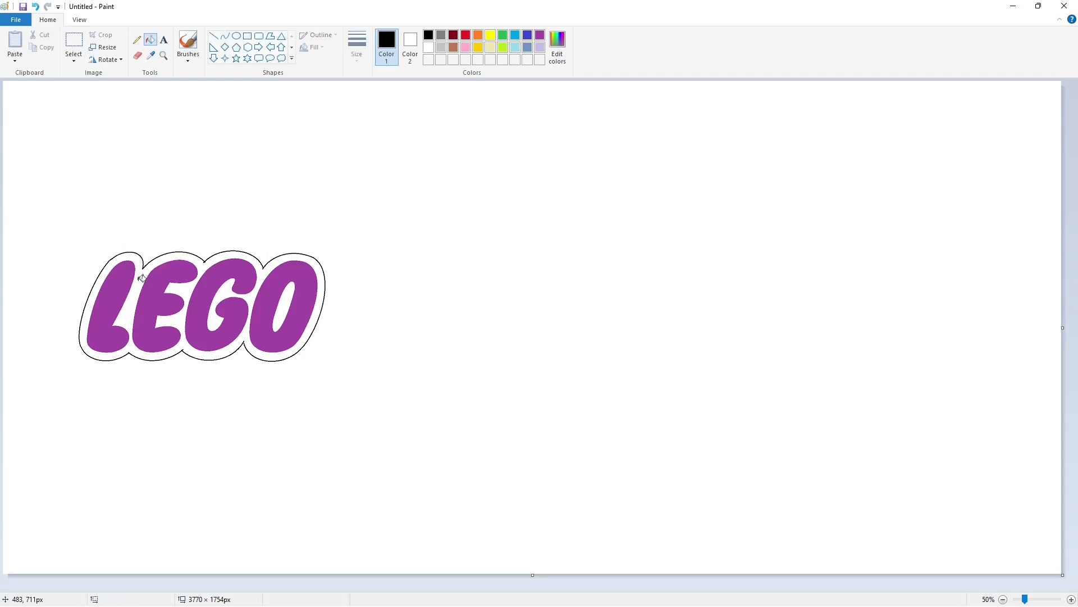
pyautogui.click(141, 278)
pyautogui.keyDown('ctrl'); pyautogui.scroll(1, 501, 246); pyautogui.keyUp('ctrl')
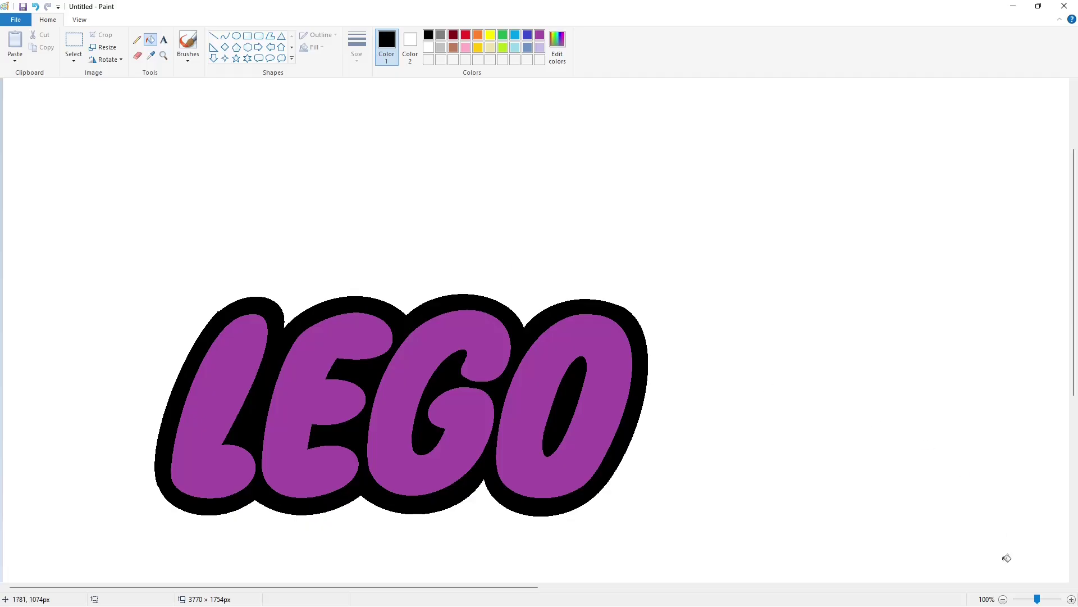
# Recolour the black border around the letters indigo blue
pyautogui.keyDown('ctrl'); pyautogui.scroll(-1, 1006, 558); pyautogui.keyUp('ctrl')
pyautogui.click(527, 35)
pyautogui.click(323, 273)
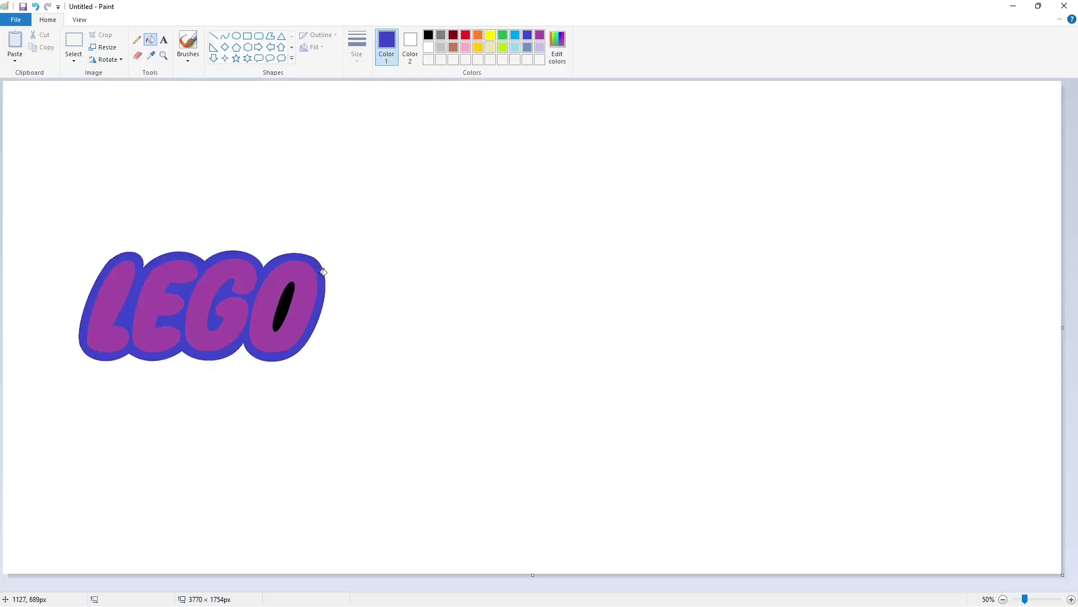
# Draw a thin black curved outline a little outside the indigo border, down its left side and under the L, E, G and O
pyautogui.click(225, 36)
pyautogui.click(428, 35)
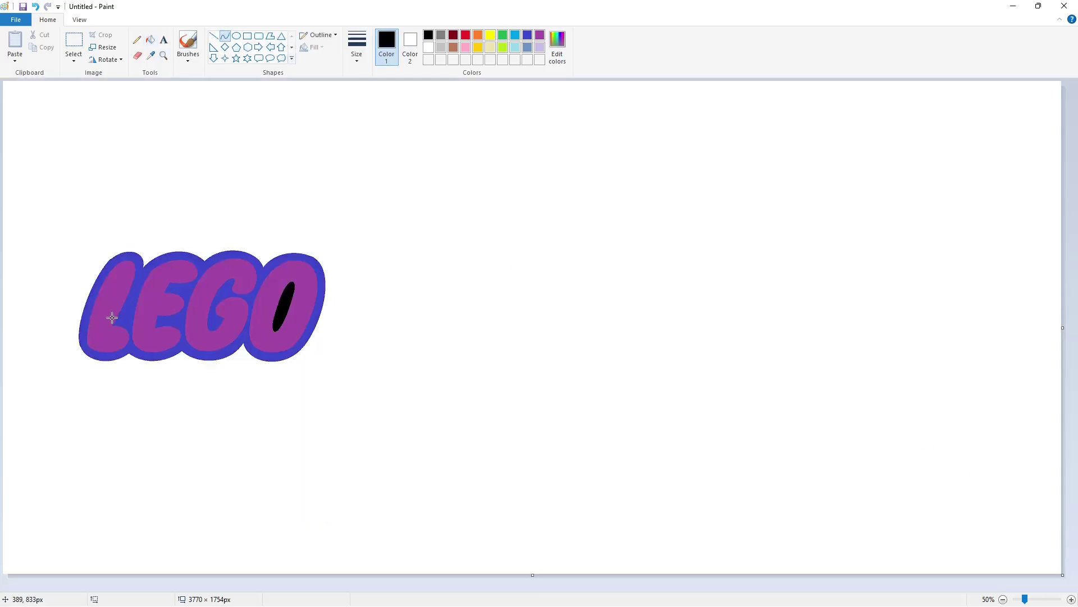
pyautogui.moveTo(100, 259); pyautogui.dragTo(72, 349)
pyautogui.moveTo(88, 306)
pyautogui.mouseDown()
pyautogui.moveTo(66, 331)
pyautogui.moveTo(128, 360)
pyautogui.moveTo(85, 366)
pyautogui.mouseUp()
pyautogui.click(135, 332)
pyautogui.moveTo(110, 367); pyautogui.dragTo(182, 358)
pyautogui.click(159, 370)
pyautogui.moveTo(144, 362)
pyautogui.mouseDown()
pyautogui.moveTo(167, 371)
pyautogui.moveTo(242, 355)
pyautogui.moveTo(193, 373)
pyautogui.mouseUp()
pyautogui.click(186, 365)
pyautogui.moveTo(233, 364); pyautogui.dragTo(313, 345)
pyautogui.click(255, 372)
# Continue the black outer outline up the O's right side and over the tops of the letters until it closes at the L
pyautogui.moveTo(256, 363)
pyautogui.mouseDown()
pyautogui.moveTo(255, 374)
pyautogui.moveTo(299, 373)
pyautogui.moveTo(319, 252)
pyautogui.moveTo(342, 268)
pyautogui.moveTo(265, 257)
pyautogui.moveTo(302, 242)
pyautogui.moveTo(205, 252)
pyautogui.mouseUp()
pyautogui.click(384, 278)
pyautogui.click(362, 256)
pyautogui.moveTo(247, 252); pyautogui.dragTo(246, 242)
pyautogui.moveTo(222, 247); pyautogui.dragTo(188, 240)
pyautogui.click(222, 258)
pyautogui.moveTo(166, 247); pyautogui.dragTo(131, 241)
pyautogui.click(299, 244)
pyautogui.click(222, 247)
pyautogui.hotkey('ctrl', 'z')
pyautogui.moveTo(115, 250); pyautogui.dragTo(111, 242)
pyautogui.click(684, 438)
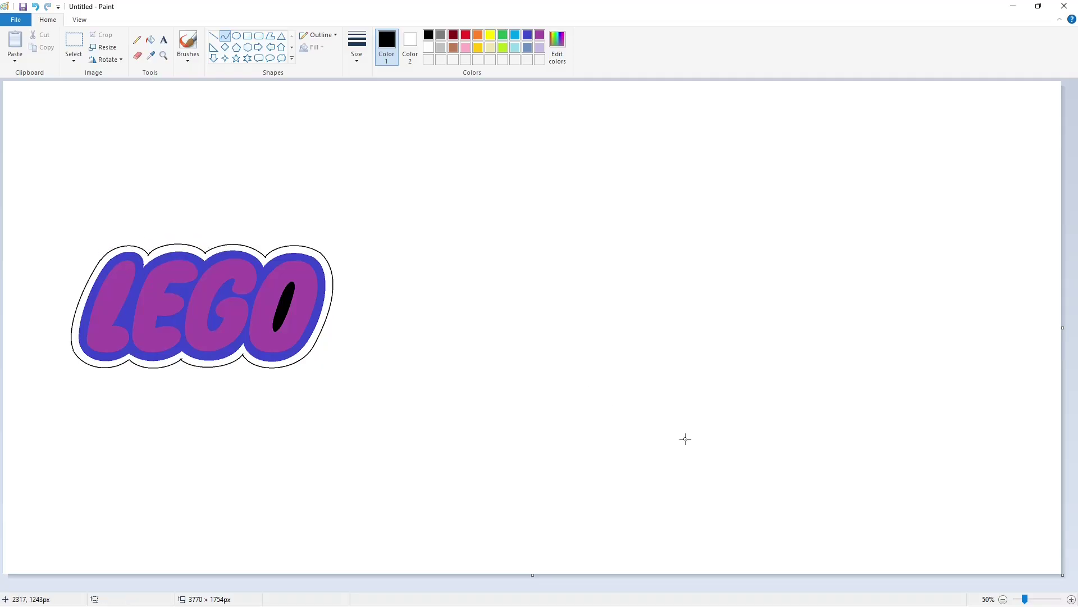
# Fill the band between the outer outline and the indigo border with black
pyautogui.click(1071, 599)
pyautogui.scroll(-3, 671, 471)
pyautogui.scroll(2, 672, 472)
pyautogui.click(150, 40)
pyautogui.click(343, 284)
# Smooth the uneven outer edge of the black border with short white lines
pyautogui.click(213, 35)
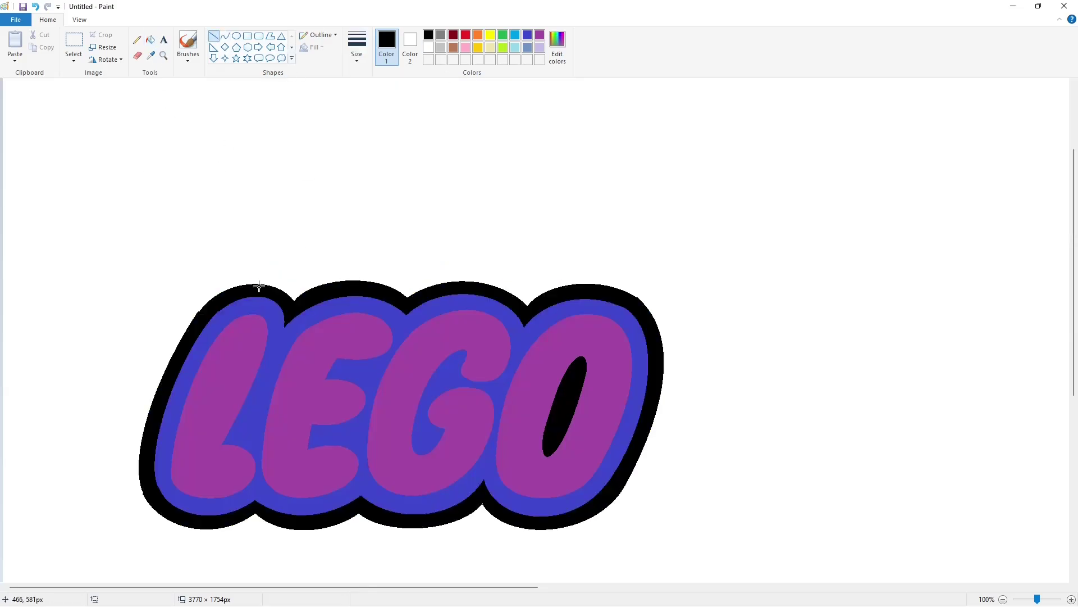
pyautogui.click(430, 47)
pyautogui.scroll(-2, 358, 256)
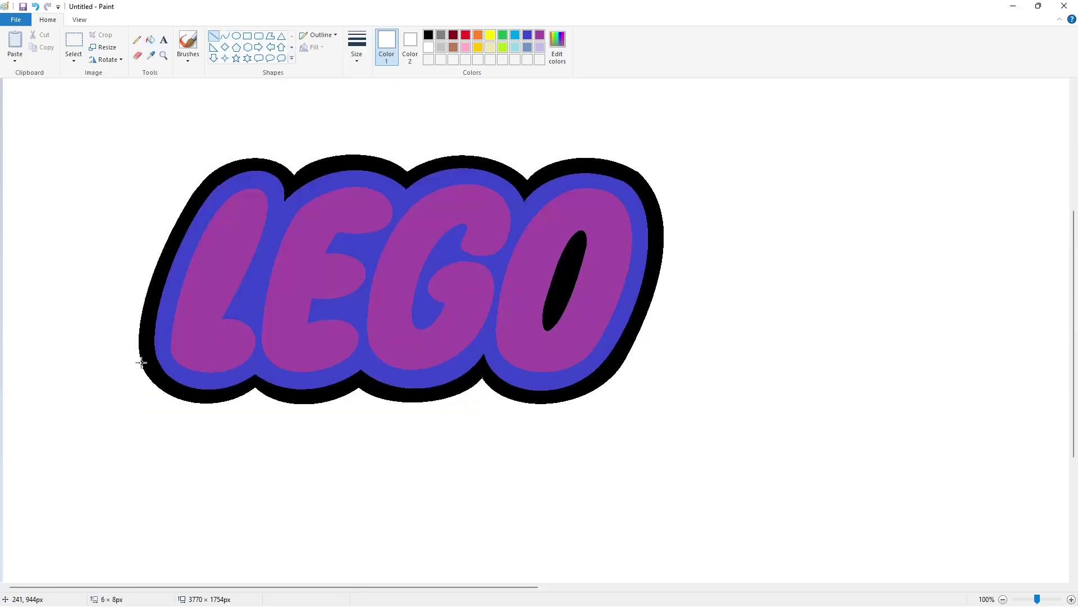
pyautogui.scroll(2, 626, 392)
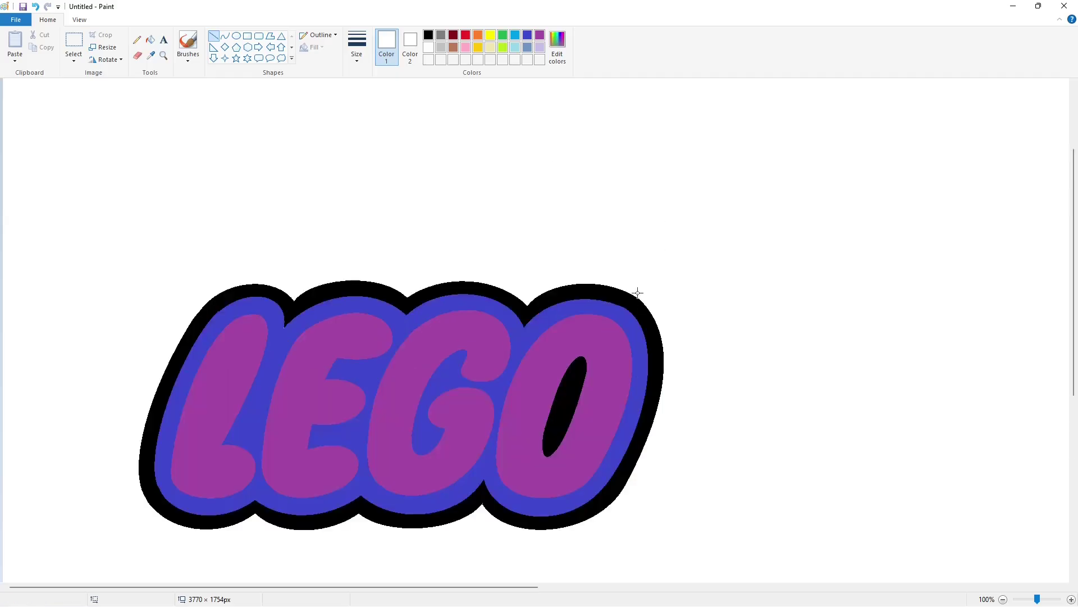
pyautogui.moveTo(632, 293); pyautogui.dragTo(661, 316)
pyautogui.click(1003, 599)
# Draw a thick black rectangular frame of about 998 × 1012 px around the LEGO lettering
pyautogui.click(247, 35)
pyautogui.click(357, 45)
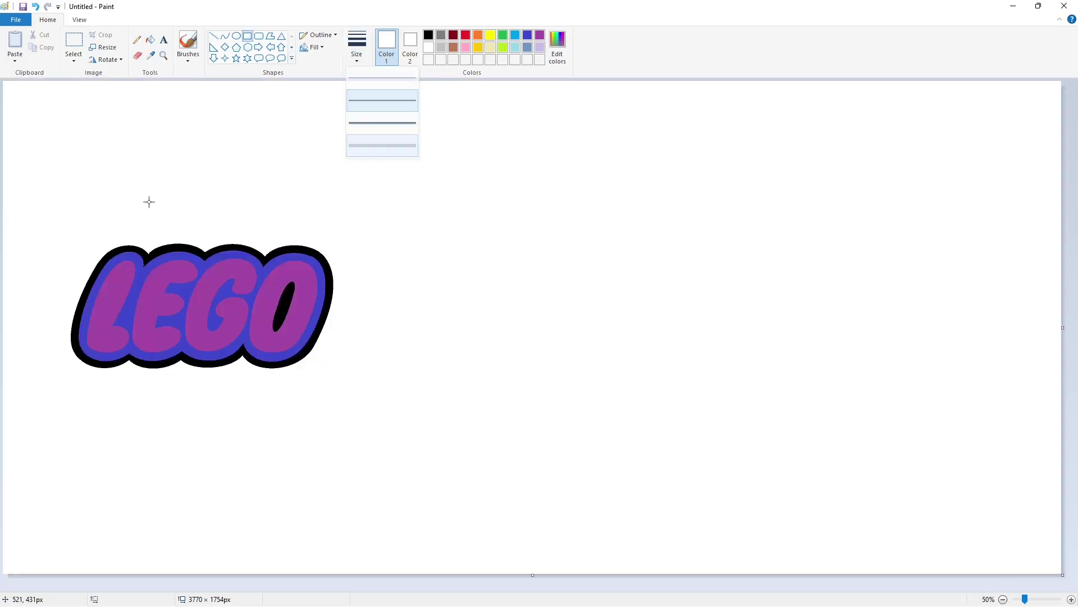
pyautogui.moveTo(60, 167); pyautogui.dragTo(343, 451)
pyautogui.click(428, 34)
pyautogui.press('Right')
pyautogui.press('Right')
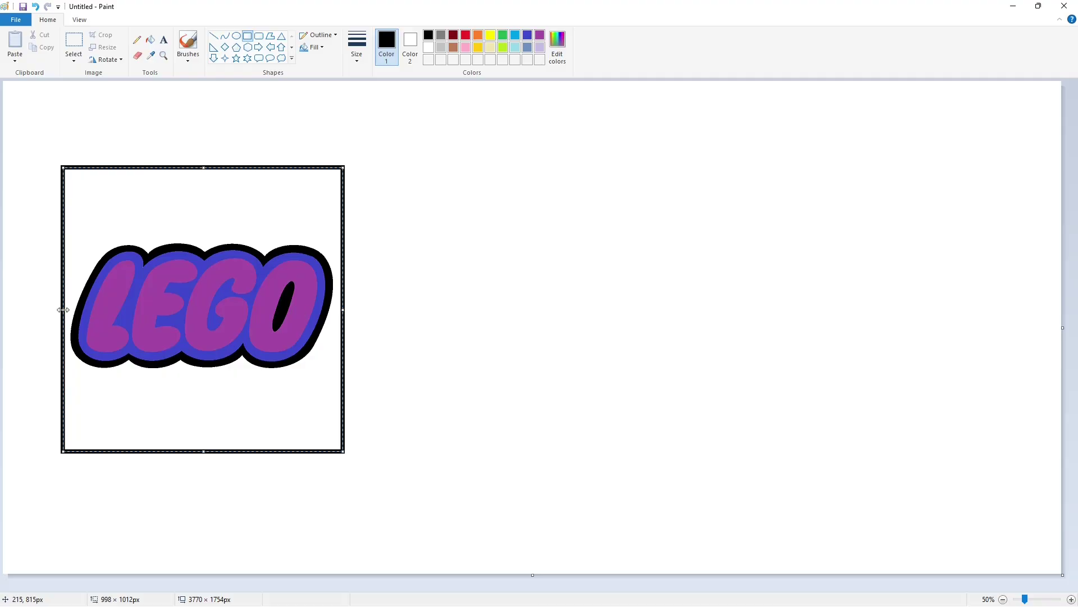
pyautogui.click(356, 315)
# Draw a small black circle outline of about 45 × 47 px at the O's upper right, inside the frame
pyautogui.moveTo(327, 244); pyautogui.dragTo(339, 258)
pyautogui.hotkey('ctrl', 'z')
pyautogui.click(237, 36)
pyautogui.click(358, 50)
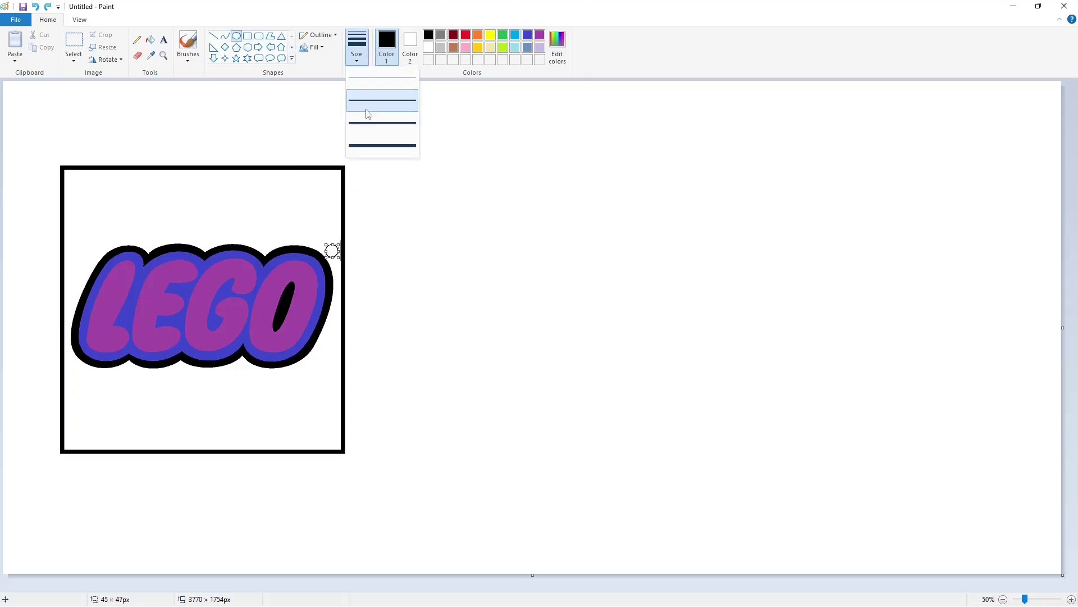
pyautogui.click(368, 101)
pyautogui.click(459, 172)
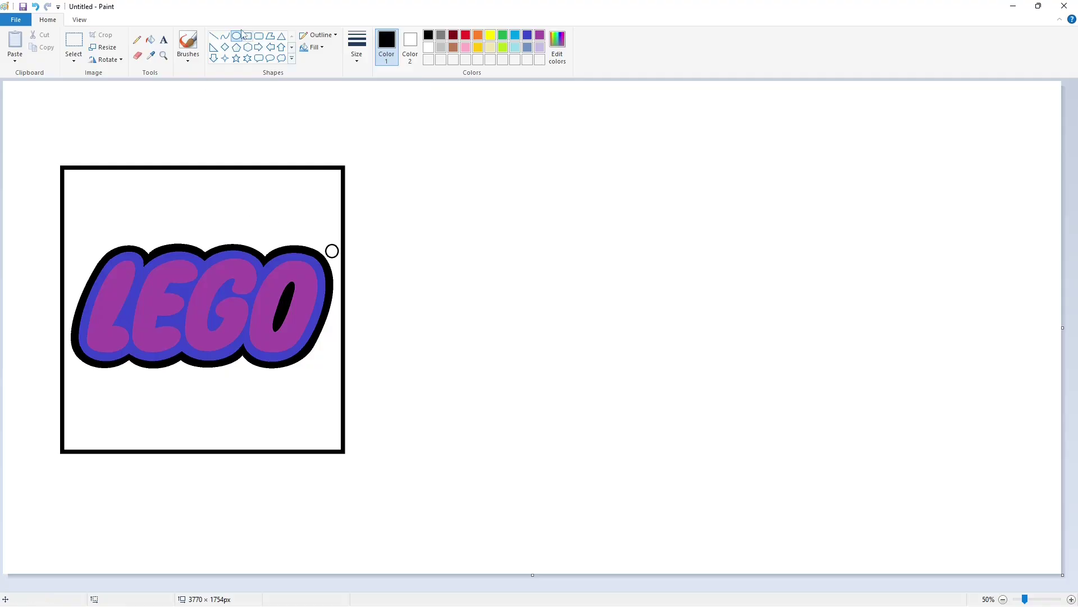
# Draw the arched top edge of a large letter F beside the frame with a thin black curve
pyautogui.click(224, 36)
pyautogui.click(356, 45)
pyautogui.click(382, 93)
pyautogui.moveTo(415, 229); pyautogui.dragTo(582, 219)
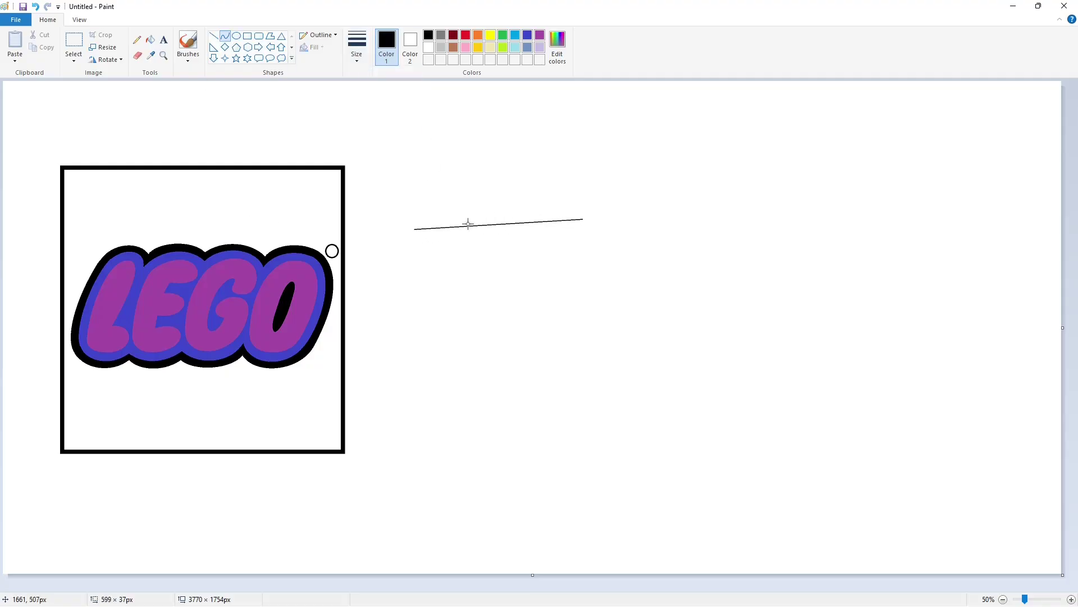
pyautogui.moveTo(471, 223); pyautogui.dragTo(475, 206)
pyautogui.moveTo(534, 209); pyautogui.dragTo(542, 204)
# Draw both sides of the F's stem with curves, rounding its lower left corner
pyautogui.moveTo(662, 205); pyautogui.dragTo(457, 355)
pyautogui.moveTo(437, 340); pyautogui.dragTo(424, 330)
pyautogui.hotkey('ctrl', 'z')
pyautogui.moveTo(431, 241); pyautogui.dragTo(460, 355)
pyautogui.moveTo(437, 340); pyautogui.dragTo(422, 342)
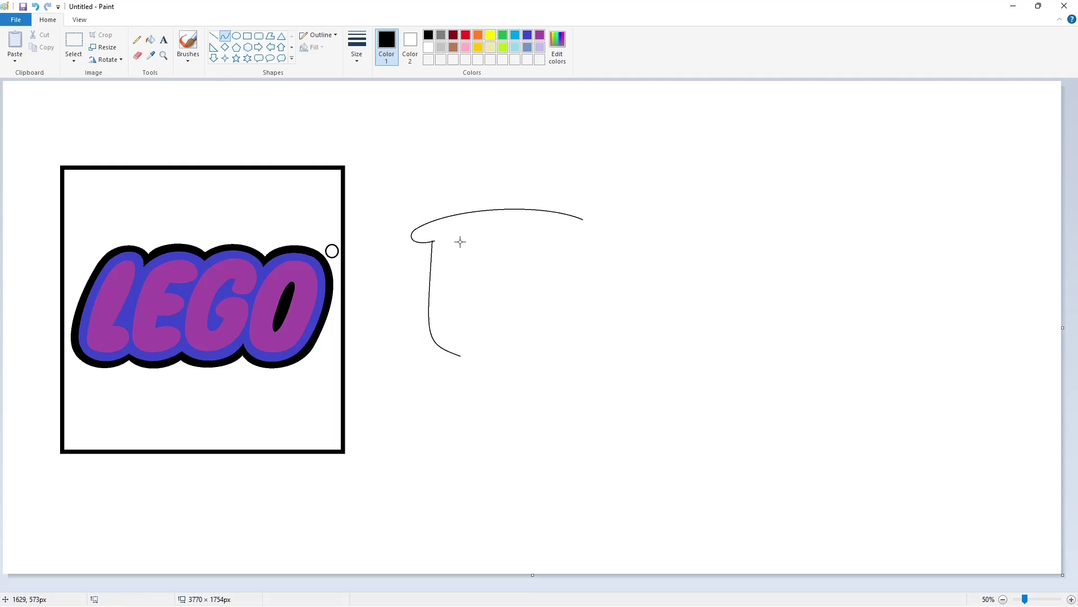
pyautogui.moveTo(460, 240); pyautogui.dragTo(466, 348)
pyautogui.click(464, 310)
# Complete the F outline with the rounded tip and underside of the top bar and a short rounded middle arm
pyautogui.moveTo(583, 219)
pyautogui.mouseDown()
pyautogui.moveTo(562, 242)
pyautogui.moveTo(460, 240)
pyautogui.moveTo(496, 295)
pyautogui.moveTo(461, 291)
pyautogui.mouseUp()
pyautogui.click(592, 224)
pyautogui.click(591, 225)
pyautogui.click(547, 250)
pyautogui.click(484, 232)
pyautogui.click(493, 270)
pyautogui.click(490, 298)
pyautogui.click(474, 291)
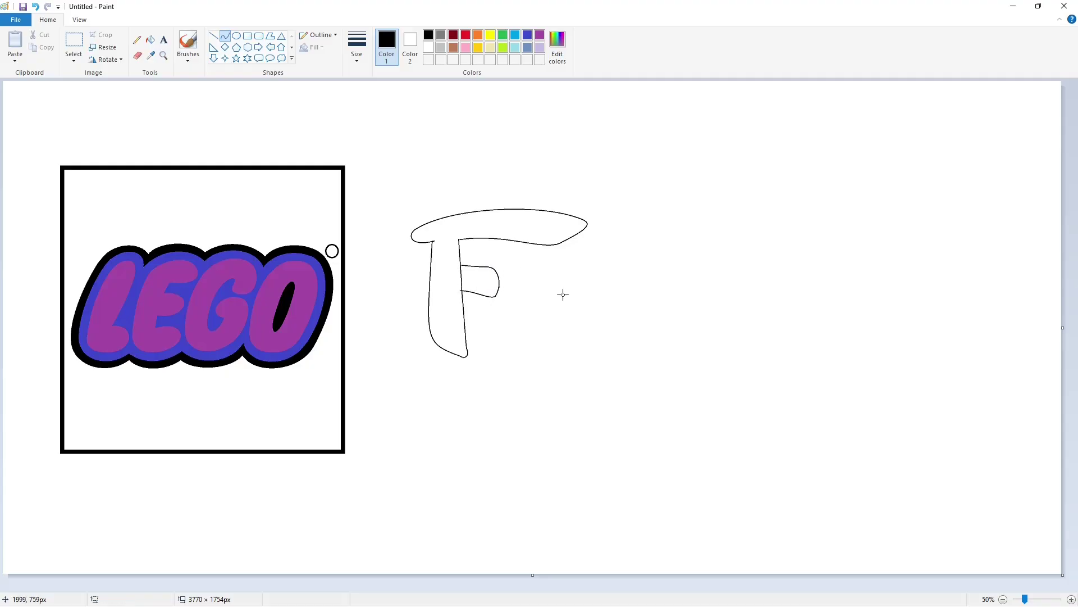
pyautogui.click(150, 40)
pyautogui.click(513, 230)
pyautogui.hotkey('ctrl', 'z')
# Close the gaps in the F outline with straight lines and fill the letter and its middle arm with black
pyautogui.click(1071, 599)
pyautogui.moveTo(449, 587); pyautogui.dragTo(693, 587)
pyautogui.click(214, 37)
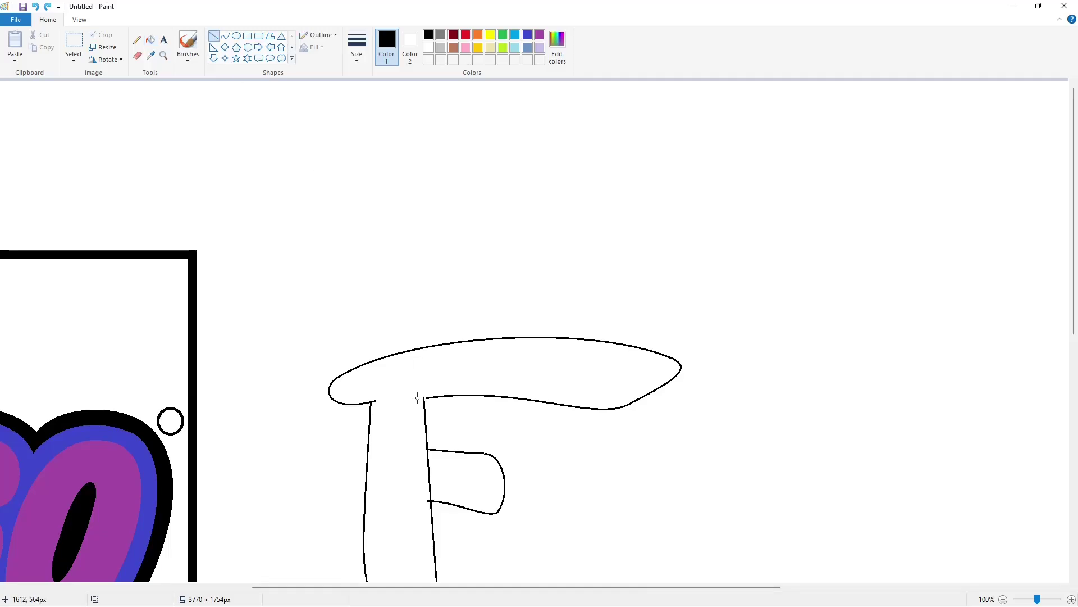
pyautogui.click(150, 39)
pyautogui.click(427, 391)
pyautogui.click(468, 465)
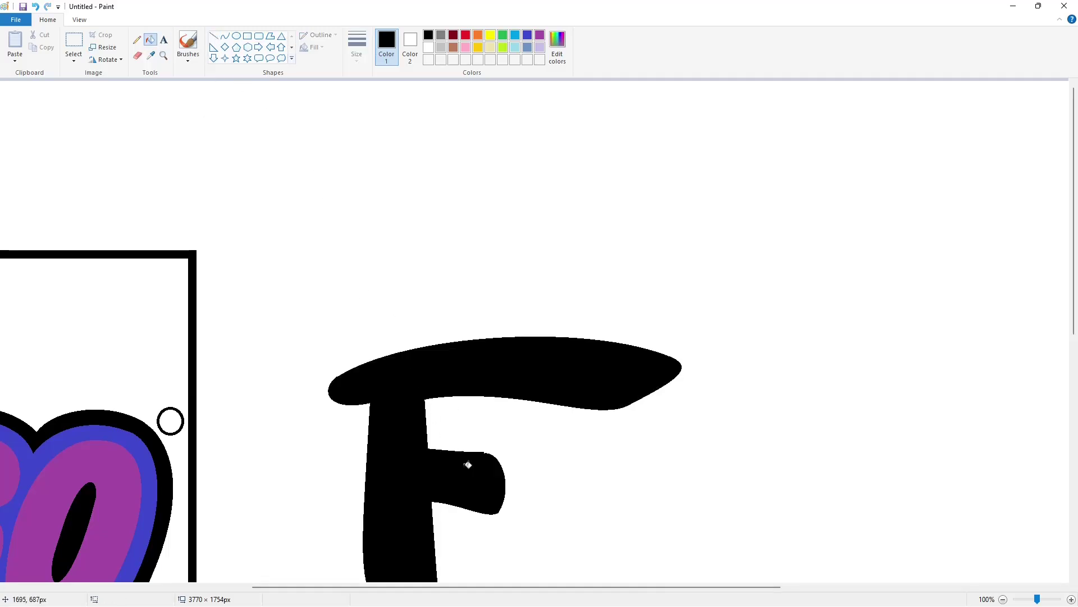
# Smooth the filled F's edges with short black and white lines
pyautogui.click(213, 36)
pyautogui.scroll(-2, 450, 274)
pyautogui.moveTo(467, 323); pyautogui.dragTo(517, 331)
pyautogui.click(428, 48)
pyautogui.click(575, 352)
pyautogui.moveTo(323, 260); pyautogui.dragTo(359, 235)
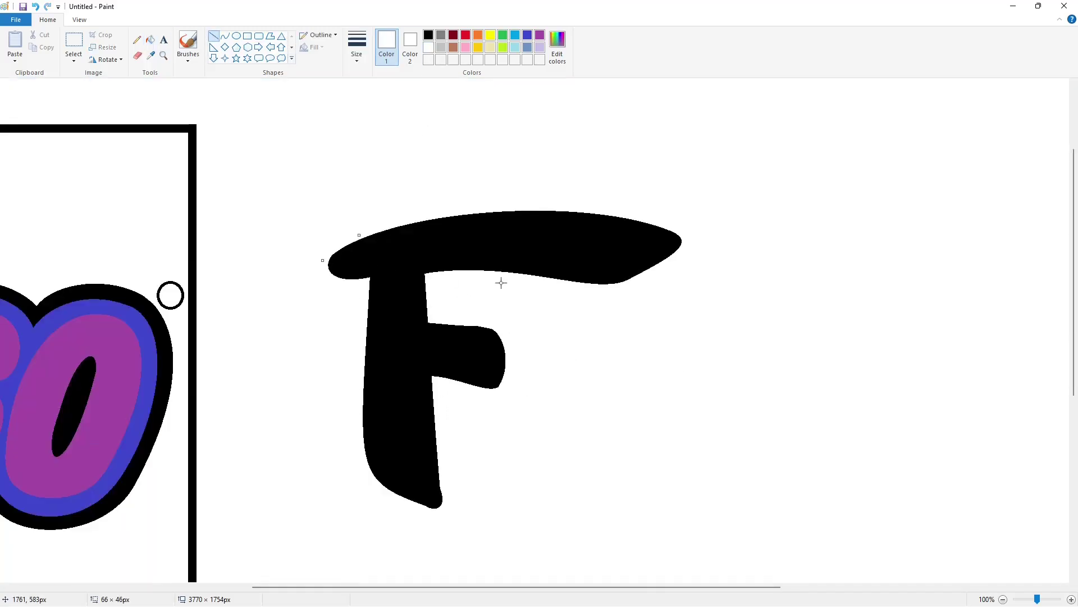
pyautogui.click(429, 35)
pyautogui.moveTo(440, 469); pyautogui.dragTo(443, 490)
pyautogui.click(502, 492)
pyautogui.scroll(-2, 978, 539)
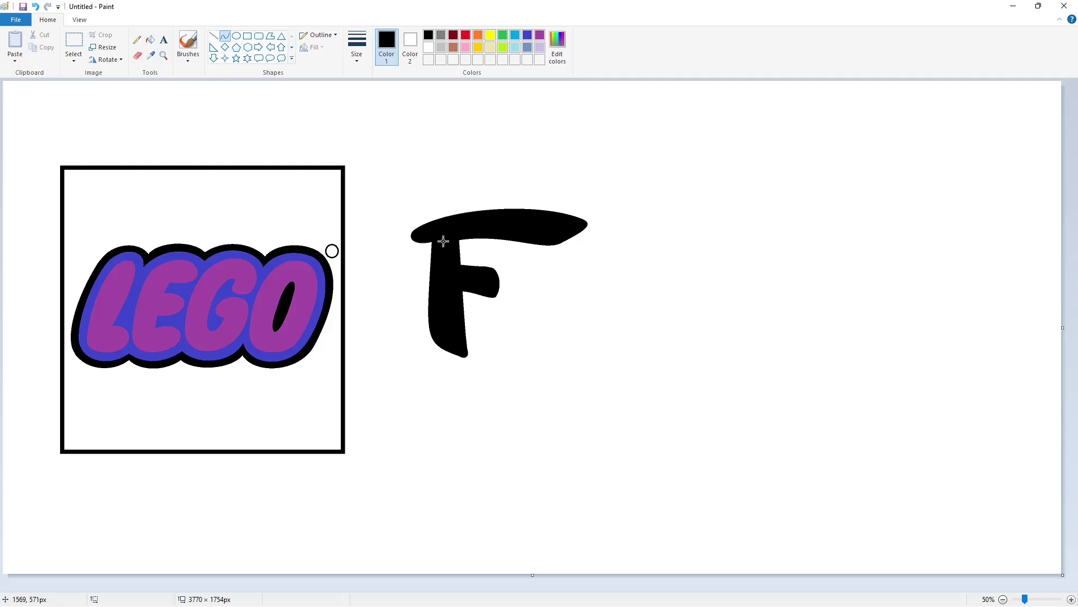
# Draw the left side, rounded top and curved arm of a lowercase r beside the F with black curves
pyautogui.moveTo(508, 270)
pyautogui.mouseDown()
pyautogui.moveTo(503, 284)
pyautogui.moveTo(534, 361)
pyautogui.moveTo(494, 351)
pyautogui.moveTo(532, 276)
pyautogui.moveTo(558, 296)
pyautogui.moveTo(564, 257)
pyautogui.mouseUp()
pyautogui.click(525, 257)
pyautogui.click(571, 271)
pyautogui.click(559, 271)
pyautogui.click(585, 280)
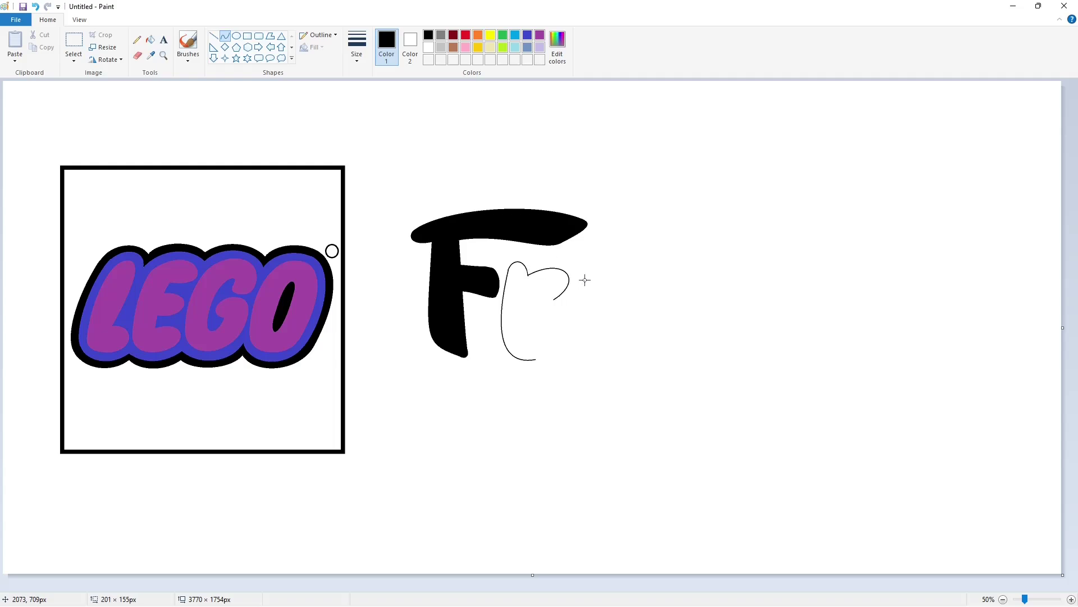
pyautogui.moveTo(662, 294); pyautogui.dragTo(546, 303)
pyautogui.hotkey('ctrl', 'z')
pyautogui.hotkey('ctrl', 'z')
# Complete the r outline with the underside of its arm and the stem's right edge
pyautogui.click(549, 290)
pyautogui.click(635, 302)
pyautogui.moveTo(530, 296); pyautogui.dragTo(537, 359)
pyautogui.click(540, 356)
pyautogui.click(150, 39)
pyautogui.click(624, 373)
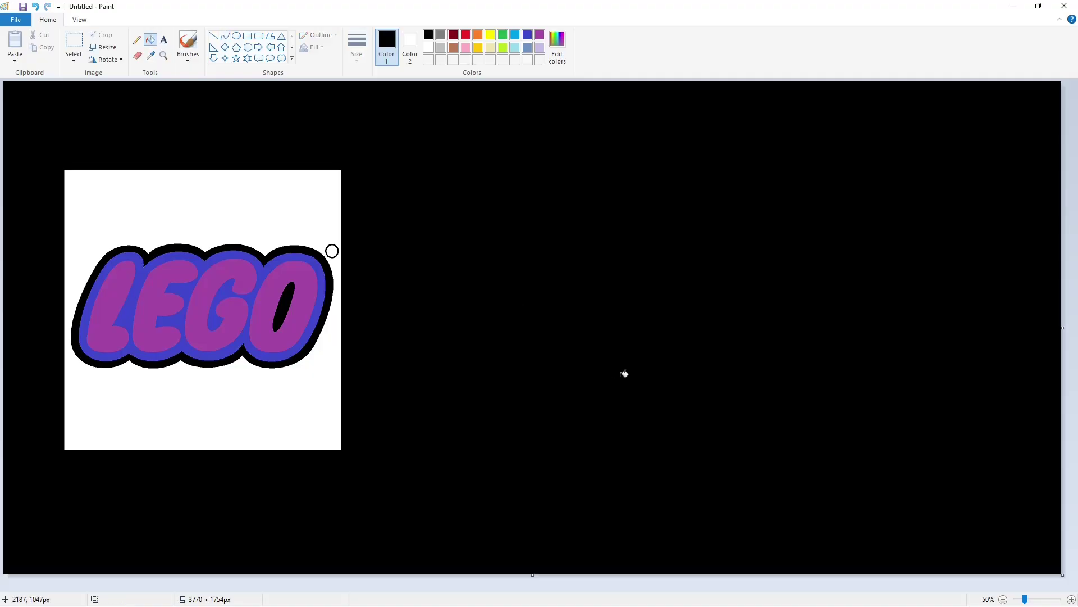
pyautogui.hotkey('ctrl', 'z')
# Close the gap where the r's arm meets its stem and fill the letter with black
pyautogui.click(1071, 598)
pyautogui.click(213, 36)
pyautogui.moveTo(497, 257); pyautogui.dragTo(493, 270)
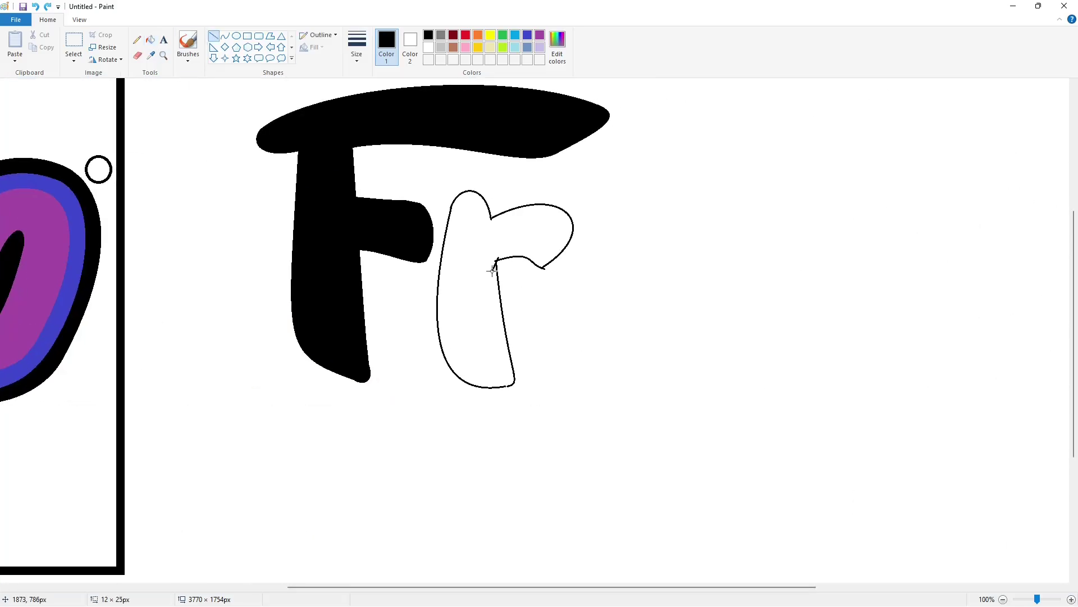
pyautogui.click(150, 39)
pyautogui.click(471, 260)
# Trim the rough edges of the filled r with short white lines
pyautogui.click(428, 48)
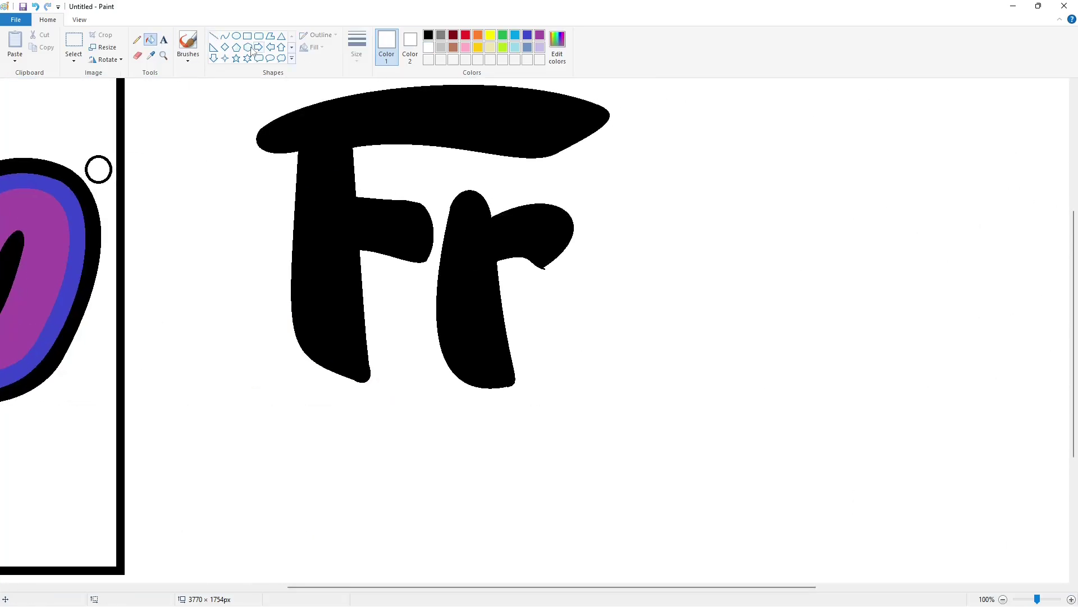
pyautogui.click(213, 36)
pyautogui.scroll(-2, 613, 275)
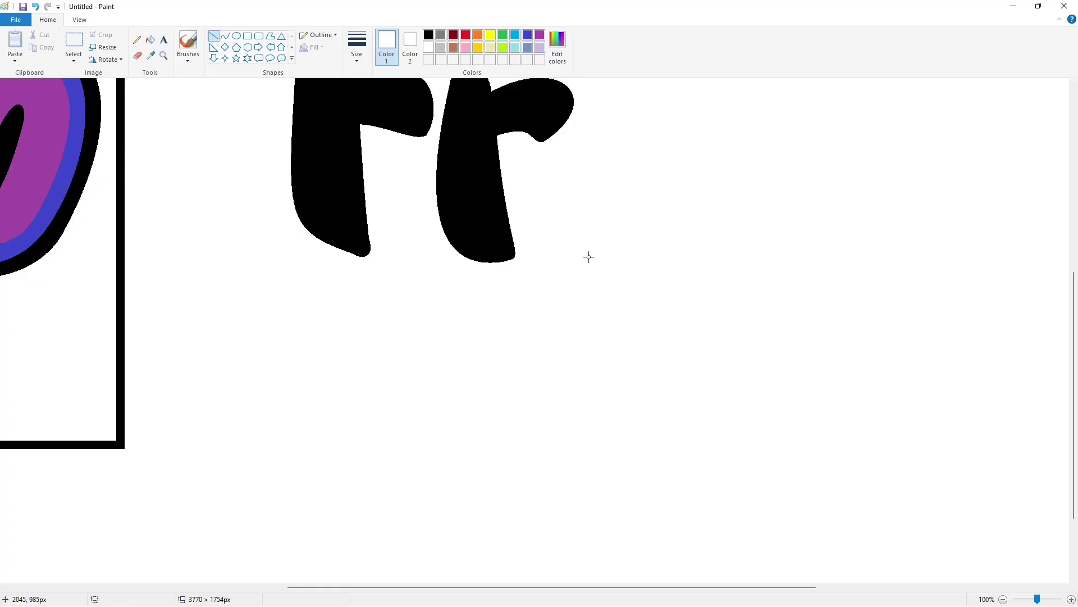
pyautogui.scroll(2, 588, 255)
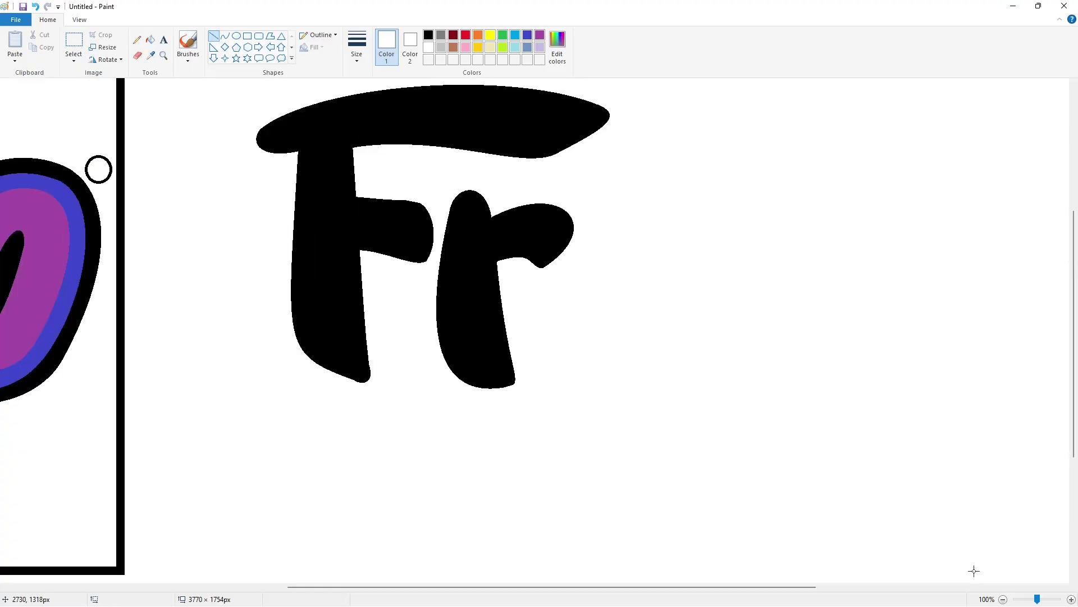
pyautogui.scroll(-1, 898, 522)
# Outline the stem of a lowercase i beside the r with black curves, giving it a narrow rounded top and wider base
pyautogui.click(224, 36)
pyautogui.click(429, 35)
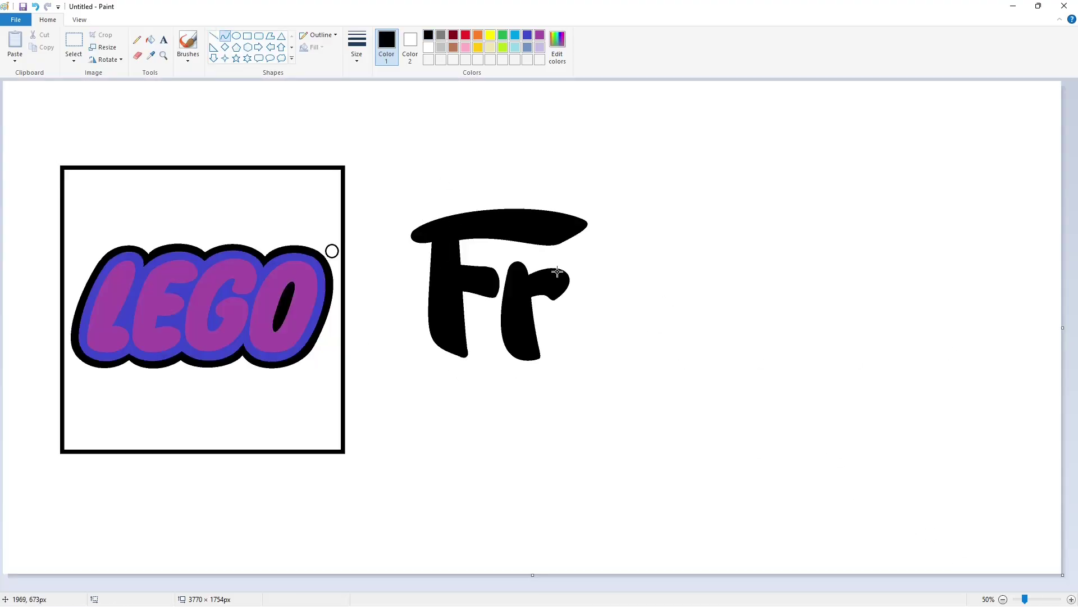
pyautogui.moveTo(573, 280); pyautogui.dragTo(599, 360)
pyautogui.moveTo(585, 320); pyautogui.dragTo(559, 352)
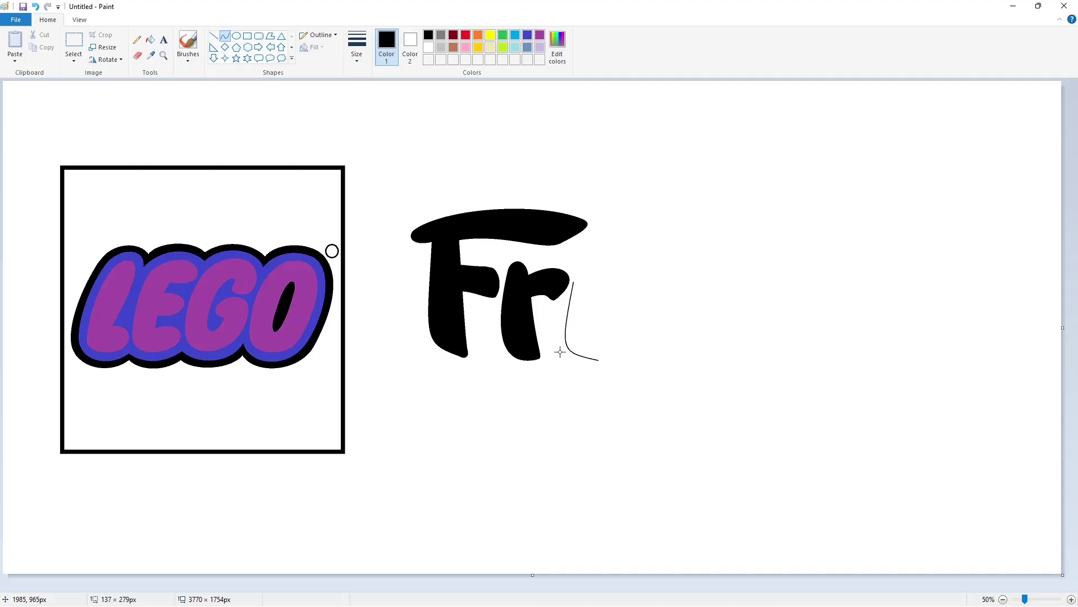
pyautogui.moveTo(587, 272); pyautogui.dragTo(588, 273)
pyautogui.moveTo(594, 278); pyautogui.dragTo(598, 361)
pyautogui.click(599, 334)
pyautogui.click(609, 361)
pyautogui.click(652, 360)
pyautogui.click(151, 39)
pyautogui.click(585, 308)
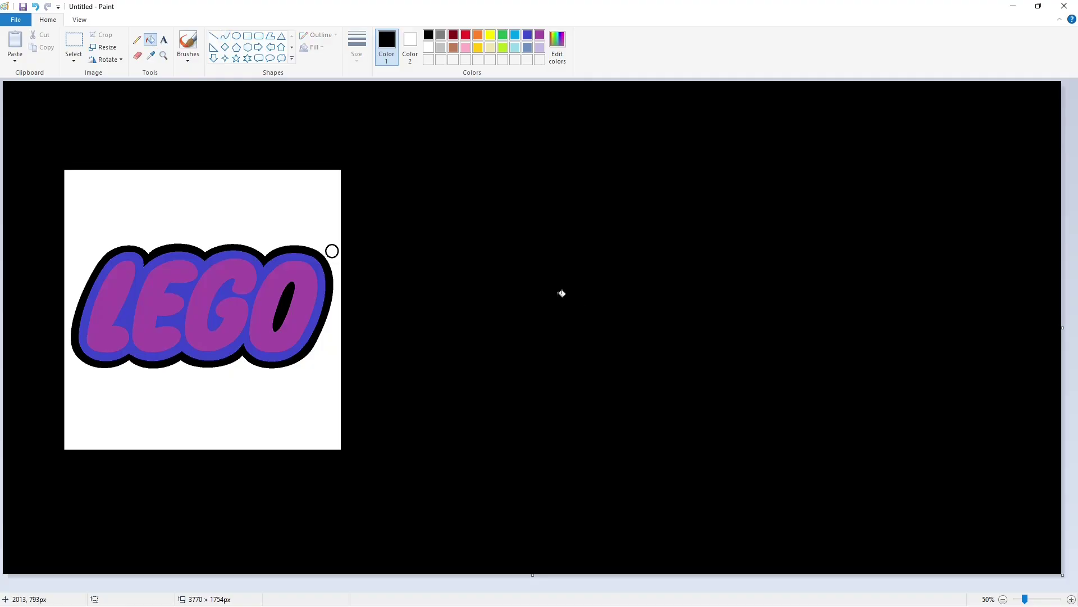
pyautogui.hotkey('ctrl', 'z')
# Outline a slanted oval dot above the i's stem with black curves
pyautogui.click(236, 36)
pyautogui.click(226, 36)
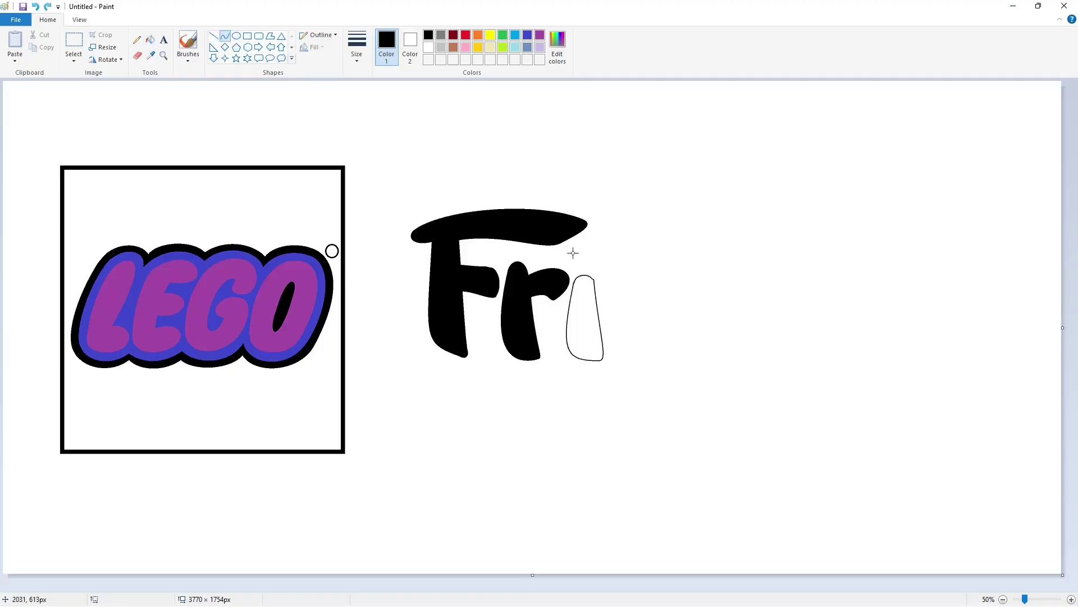
pyautogui.click(607, 237)
pyautogui.moveTo(590, 267); pyautogui.dragTo(555, 263)
pyautogui.click(621, 255)
pyautogui.click(560, 276)
# Fill the i's dot and stem with black
pyautogui.click(151, 40)
pyautogui.click(587, 259)
pyautogui.click(585, 301)
pyautogui.hotkey('ctrl', 'z')
pyautogui.click(1071, 599)
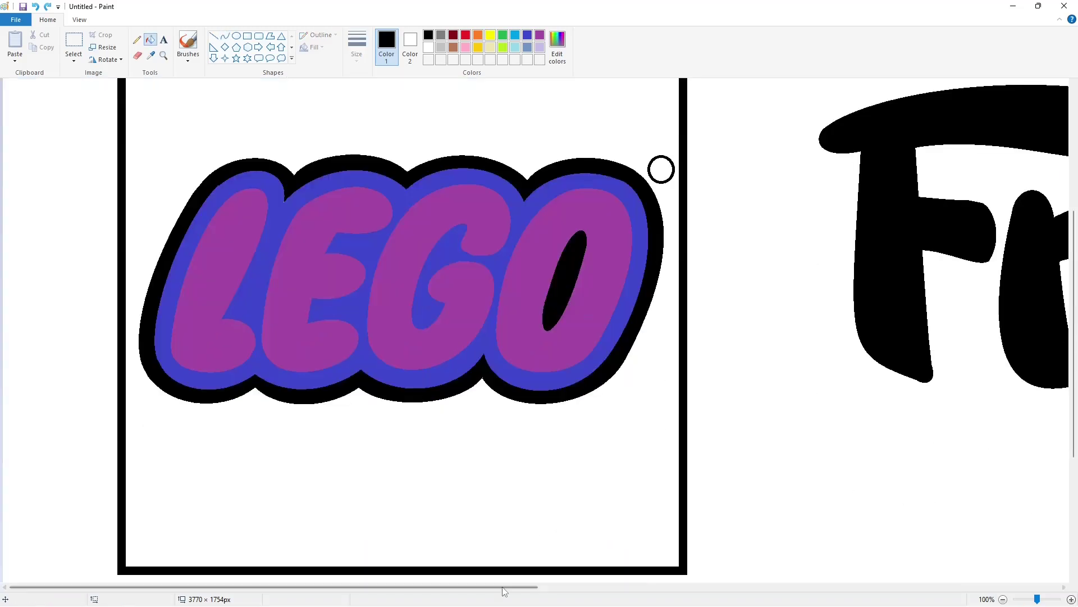
pyautogui.hscroll(10, 341, 180)
pyautogui.click(478, 269)
# Smooth the edges of the i's stem and dot with short white lines
pyautogui.click(214, 36)
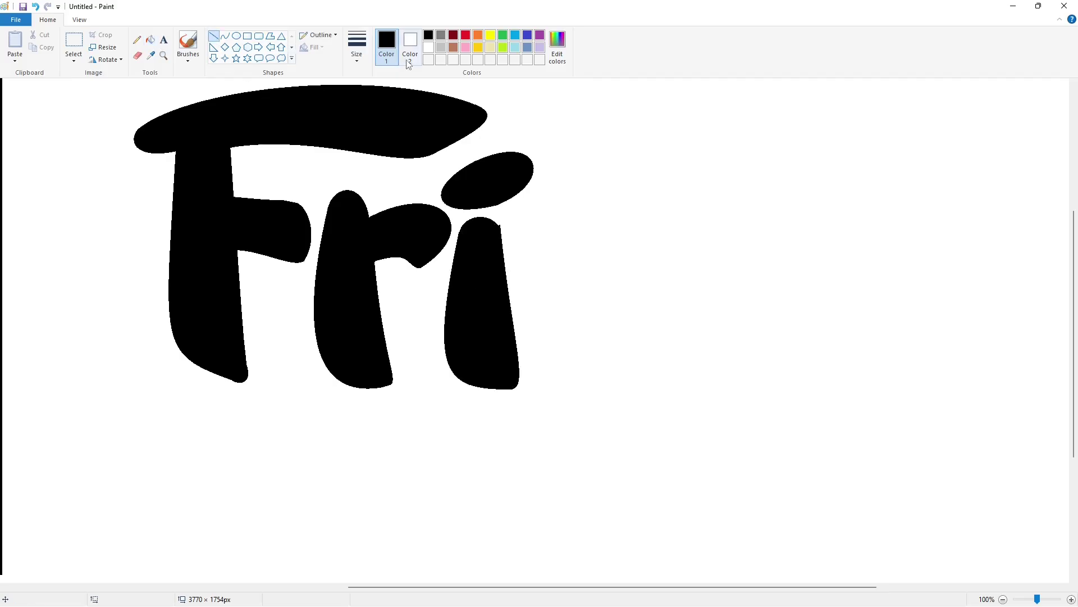
pyautogui.click(429, 47)
pyautogui.moveTo(499, 222); pyautogui.dragTo(504, 244)
pyautogui.click(550, 223)
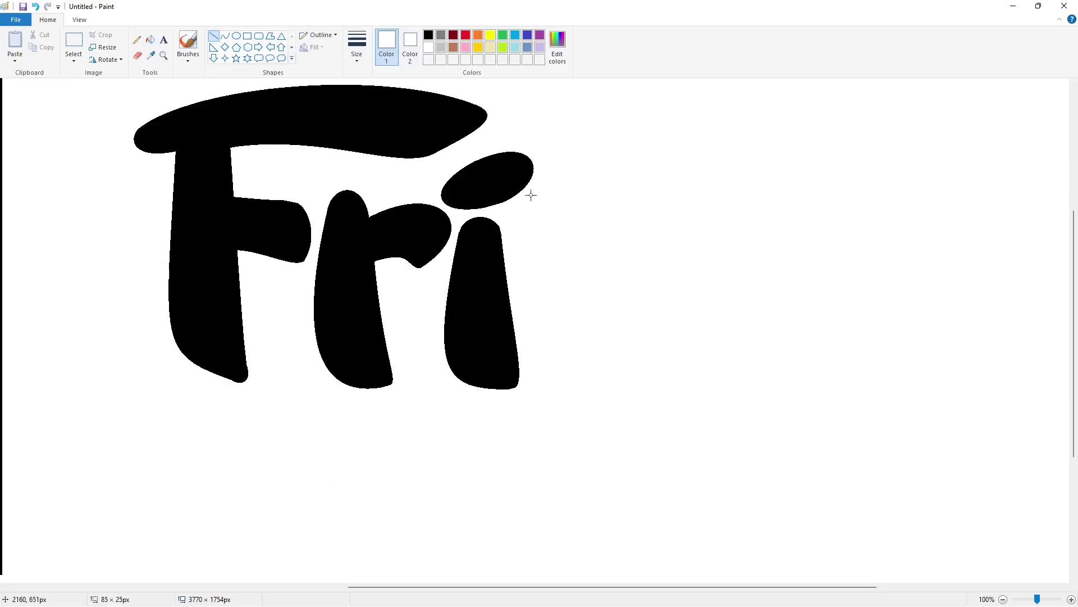
pyautogui.click(1003, 599)
# Draw the outer curve of a lowercase e beside the i, around its left side, base and top
pyautogui.click(225, 35)
pyautogui.click(429, 35)
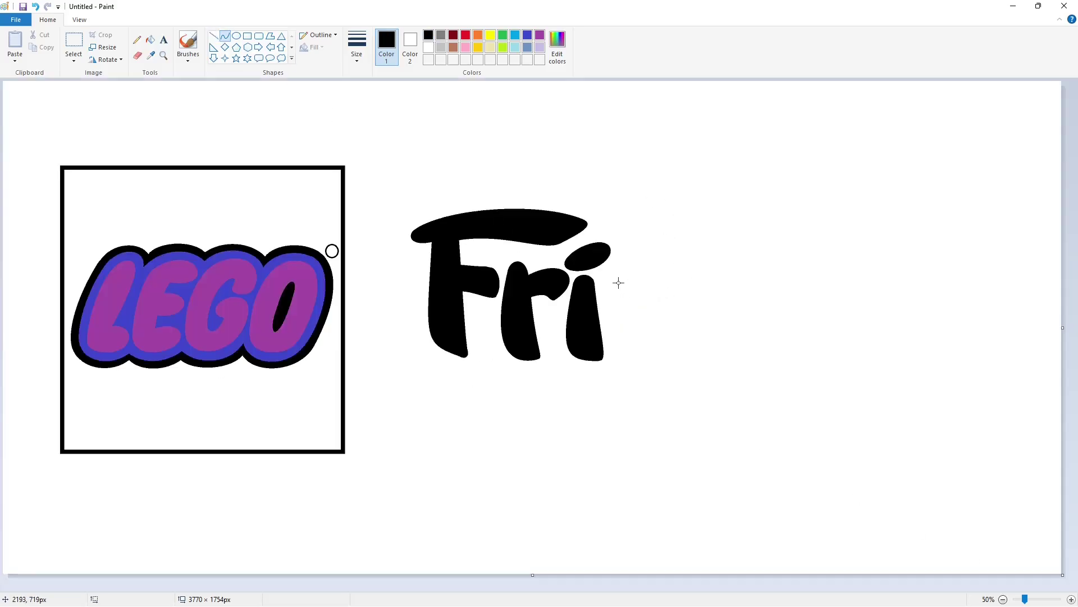
pyautogui.moveTo(619, 282); pyautogui.dragTo(670, 348)
pyautogui.moveTo(631, 311); pyautogui.dragTo(609, 373)
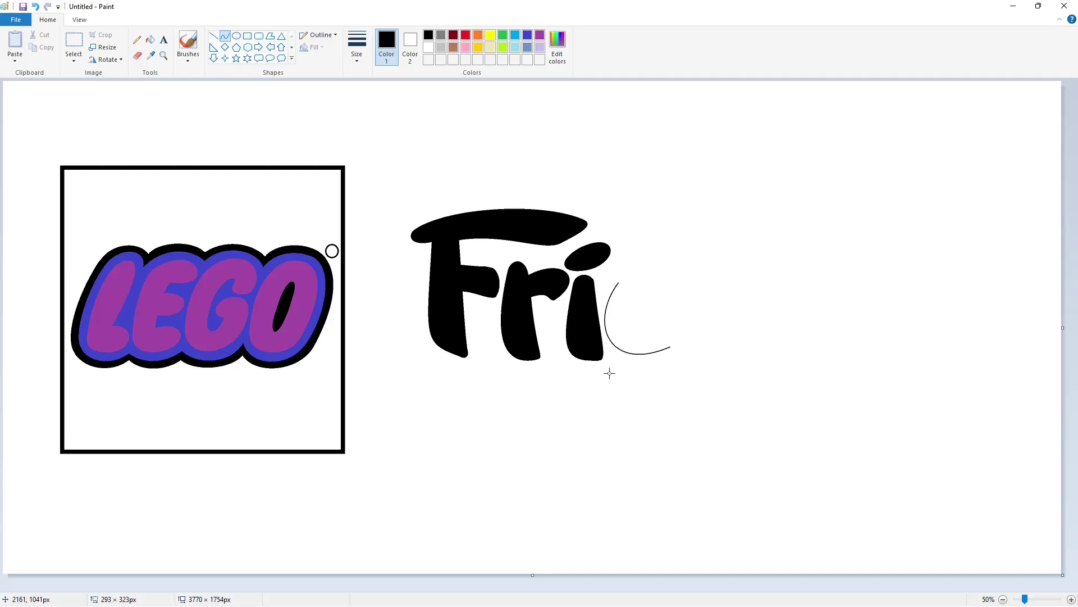
pyautogui.moveTo(618, 282)
pyautogui.mouseDown()
pyautogui.moveTo(701, 283)
pyautogui.moveTo(657, 248)
pyautogui.moveTo(692, 252)
pyautogui.mouseUp()
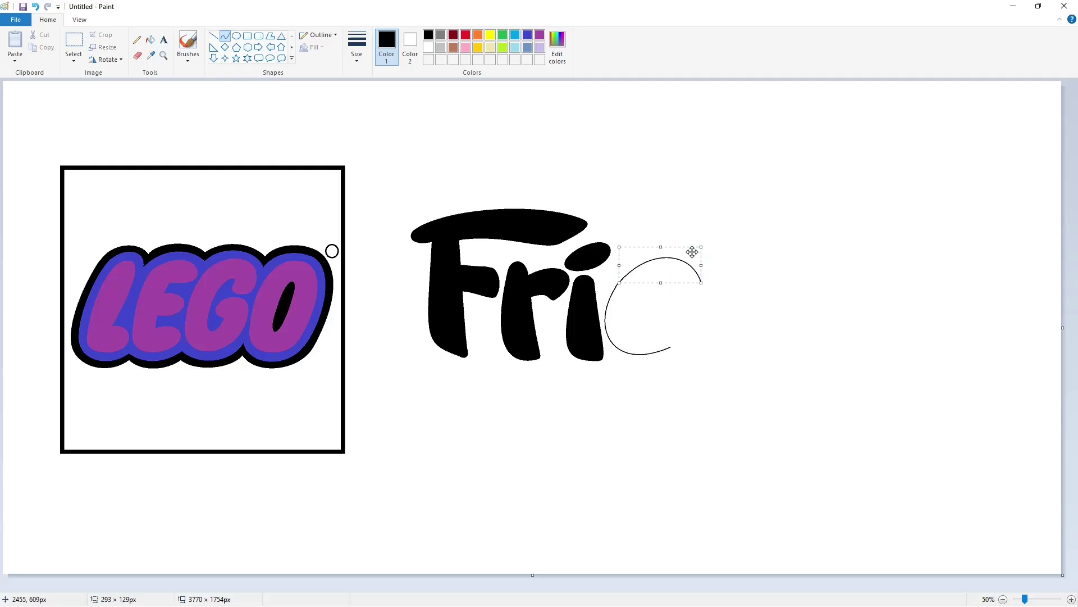
# Draw the e's rounded lower end, the inside of its lower curve and the underside of the crossbar
pyautogui.click(667, 338)
pyautogui.moveTo(674, 336); pyautogui.dragTo(636, 314)
pyautogui.moveTo(654, 318); pyautogui.dragTo(655, 328)
pyautogui.moveTo(638, 332); pyautogui.dragTo(698, 299)
pyautogui.click(760, 338)
# Draw the top edge of the e's crossbar and the arched inner opening above it
pyautogui.moveTo(685, 303); pyautogui.dragTo(676, 291)
pyautogui.moveTo(662, 294); pyautogui.dragTo(663, 296)
pyautogui.moveTo(651, 296); pyautogui.dragTo(667, 296)
pyautogui.click(756, 300)
pyautogui.moveTo(643, 292); pyautogui.dragTo(656, 264)
pyautogui.click(781, 277)
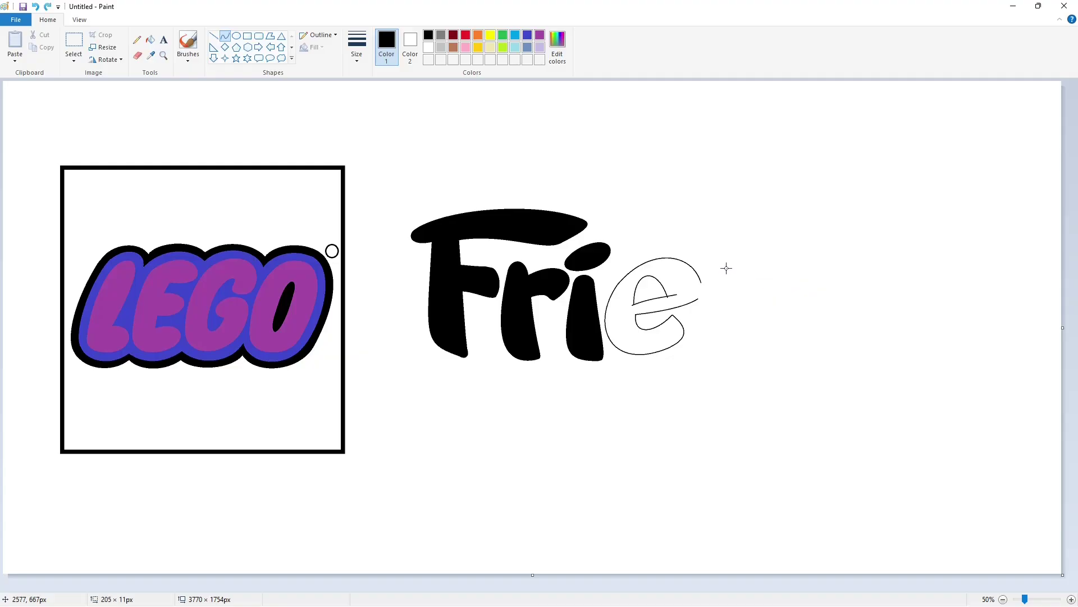
# Draw the n's rounded top, left stem, outer arch and inner arch beside the e
pyautogui.moveTo(725, 261); pyautogui.dragTo(725, 261)
pyautogui.moveTo(712, 270)
pyautogui.mouseDown()
pyautogui.moveTo(700, 243)
pyautogui.moveTo(724, 245)
pyautogui.mouseUp()
pyautogui.click(794, 246)
pyautogui.moveTo(697, 299)
pyautogui.mouseDown()
pyautogui.moveTo(728, 347)
pyautogui.moveTo(699, 349)
pyautogui.mouseUp()
pyautogui.moveTo(725, 263)
pyautogui.mouseDown()
pyautogui.moveTo(780, 299)
pyautogui.moveTo(782, 251)
pyautogui.mouseUp()
pyautogui.moveTo(730, 347)
pyautogui.mouseDown()
pyautogui.moveTo(724, 288)
pyautogui.moveTo(723, 319)
pyautogui.moveTo(747, 317)
pyautogui.moveTo(755, 271)
pyautogui.mouseUp()
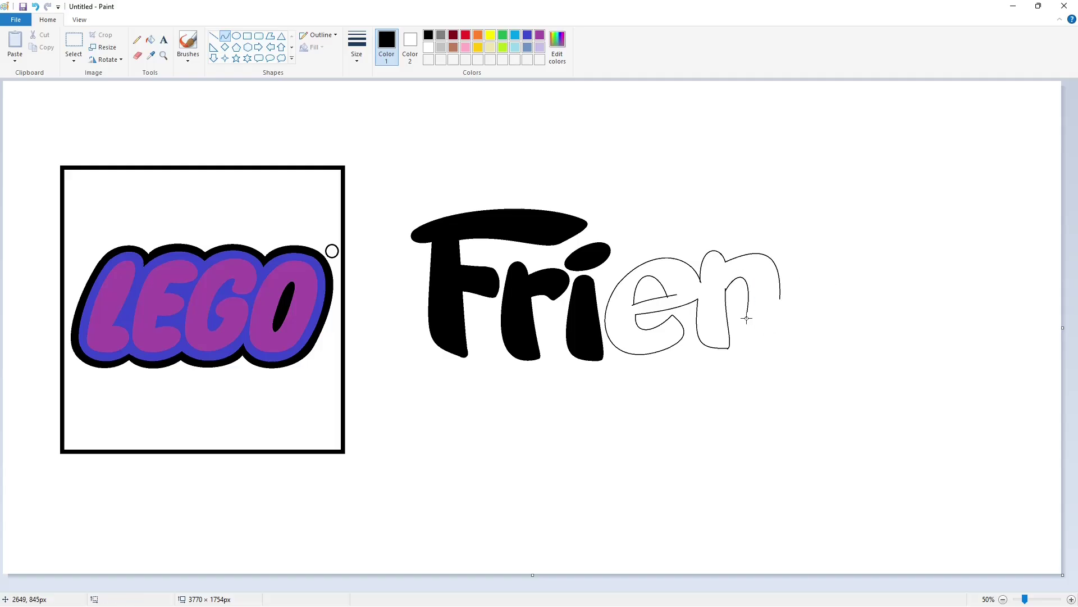
# Draw the rounded base of the n's right leg, undoing one attempt along the way
pyautogui.moveTo(746, 318); pyautogui.dragTo(777, 350)
pyautogui.moveTo(760, 334)
pyautogui.mouseDown()
pyautogui.moveTo(748, 343)
pyautogui.moveTo(777, 349)
pyautogui.mouseUp()
pyautogui.click(833, 334)
pyautogui.hotkey('ctrl', 'z')
pyautogui.moveTo(760, 335)
pyautogui.mouseDown()
pyautogui.moveTo(748, 343)
pyautogui.moveTo(779, 317)
pyautogui.moveTo(782, 340)
pyautogui.mouseUp()
pyautogui.click(823, 337)
pyautogui.moveTo(783, 340); pyautogui.dragTo(783, 343)
pyautogui.press('Return')
# Draw the upper and lower curves of the d's bowl beside the n
pyautogui.moveTo(829, 267); pyautogui.dragTo(849, 256)
pyautogui.moveTo(793, 281); pyautogui.dragTo(824, 248)
pyautogui.click(936, 307)
pyautogui.moveTo(778, 320)
pyautogui.mouseDown()
pyautogui.moveTo(849, 337)
pyautogui.moveTo(826, 349)
pyautogui.mouseUp()
# Draw the d's rounded ascender top, the long right side of its stem and its rounded lower end
pyautogui.moveTo(849, 256); pyautogui.dragTo(891, 199)
pyautogui.moveTo(863, 211); pyautogui.dragTo(855, 173)
pyautogui.moveTo(867, 167); pyautogui.dragTo(871, 160)
pyautogui.click(903, 234)
pyautogui.moveTo(890, 200); pyautogui.dragTo(873, 335)
pyautogui.moveTo(884, 247); pyautogui.dragTo(876, 248)
pyautogui.moveTo(870, 280); pyautogui.dragTo(866, 282)
pyautogui.click(939, 270)
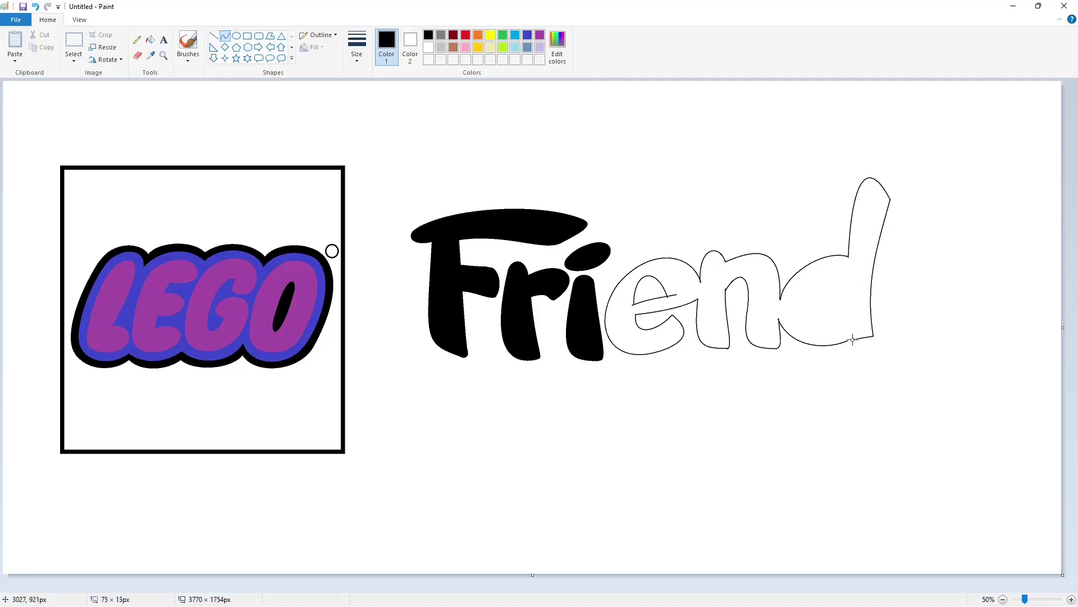
pyautogui.moveTo(854, 352); pyautogui.dragTo(860, 354)
# Draw a tilted five-pointed star inside the d's bowl with the Polygon tool
pyautogui.click(270, 36)
pyautogui.moveTo(836, 272); pyautogui.dragTo(809, 320)
pyautogui.click(859, 300)
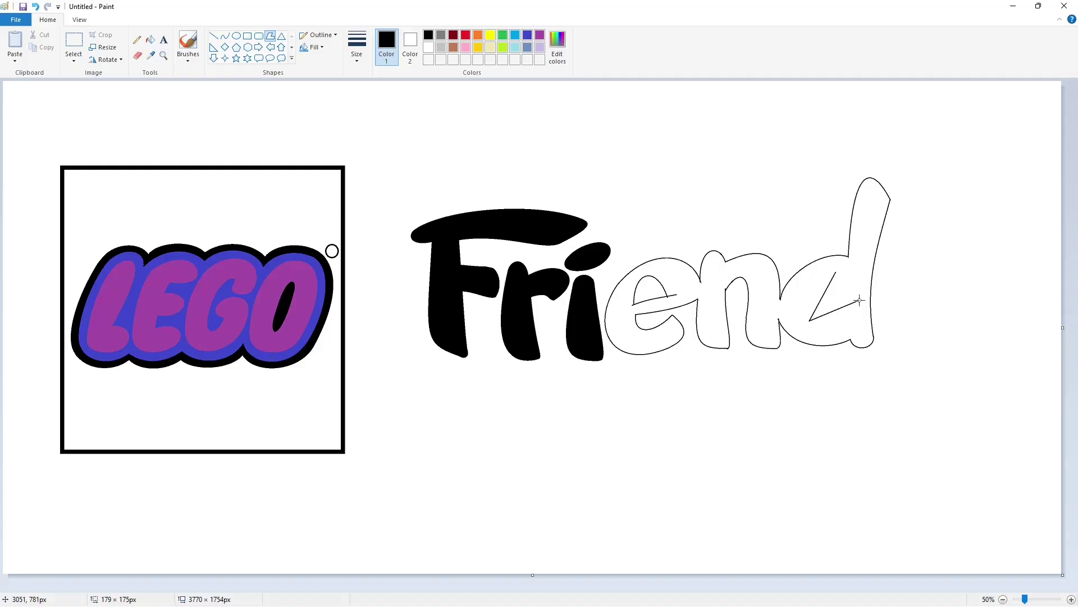
pyautogui.click(802, 289)
pyautogui.click(836, 272)
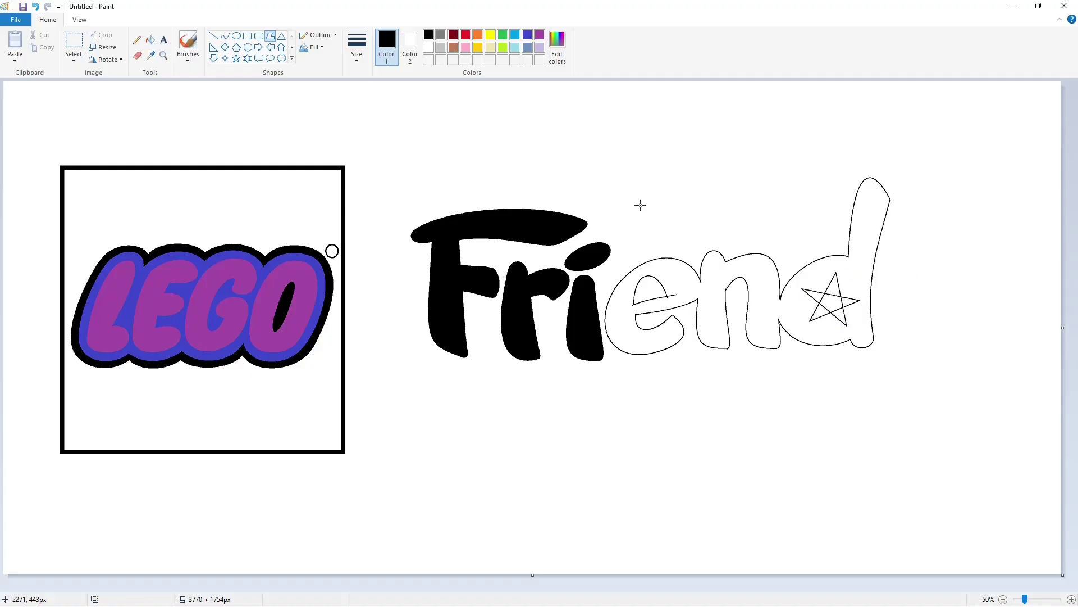
# Fill all parts of the star inside the d, merging them into one solid purple star
pyautogui.click(150, 39)
pyautogui.click(834, 287)
pyautogui.click(831, 302)
pyautogui.click(841, 316)
pyautogui.click(816, 315)
pyautogui.click(815, 294)
pyautogui.click(849, 300)
pyautogui.click(539, 34)
pyautogui.click(831, 298)
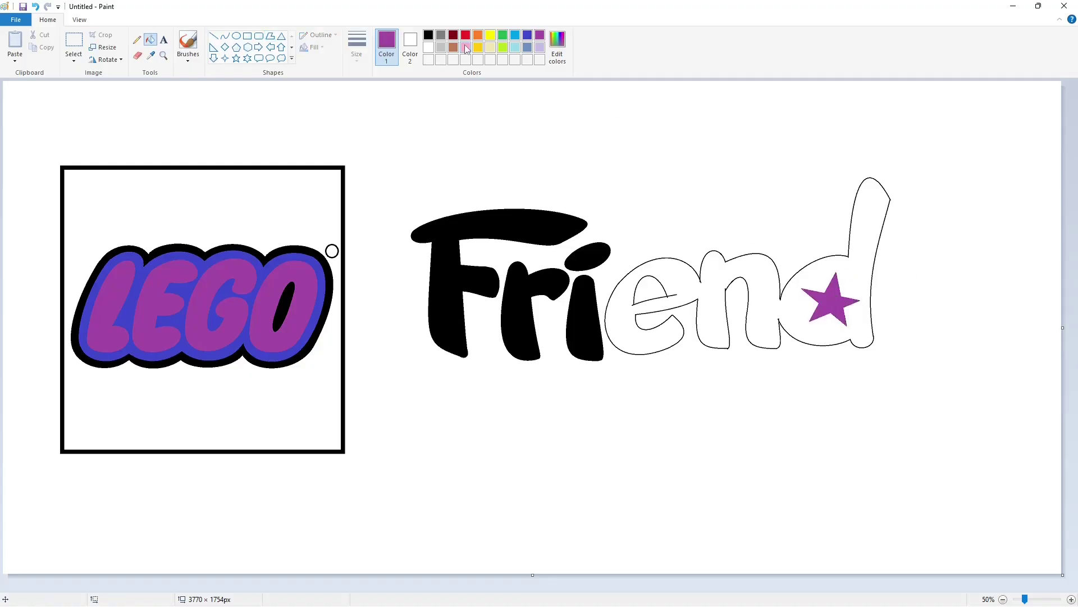
# Fill the outlined e, n and d with black and the star inside the d with white
pyautogui.click(428, 35)
pyautogui.click(803, 306)
pyautogui.click(428, 47)
pyautogui.click(831, 298)
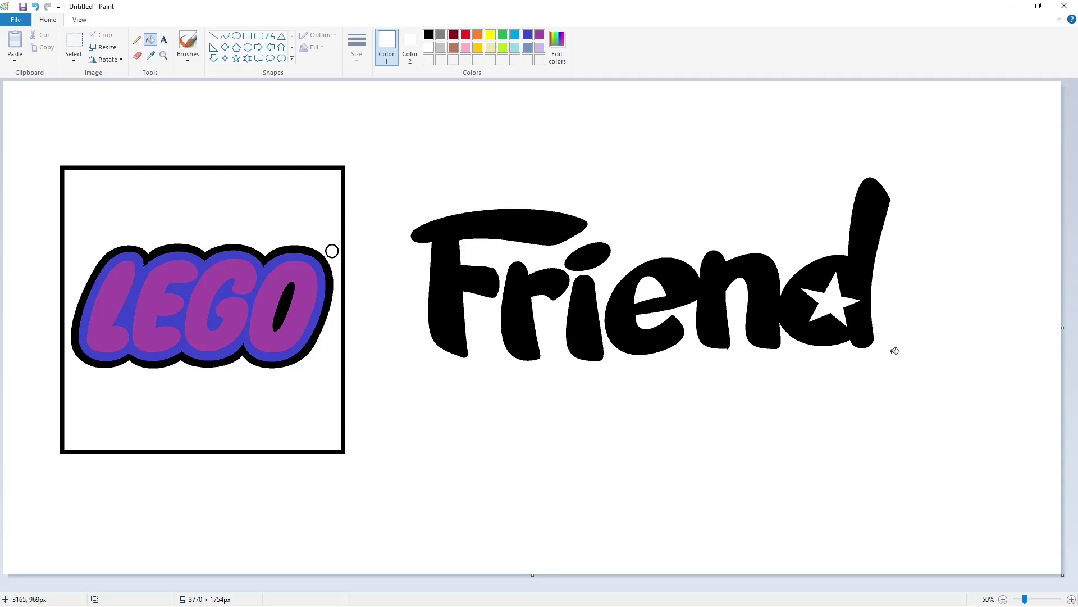
# Trim the outer edges of the n and the d's ascender tip with short white lines at the thickest size
pyautogui.click(1072, 600)
pyautogui.moveTo(472, 586); pyautogui.dragTo(864, 587)
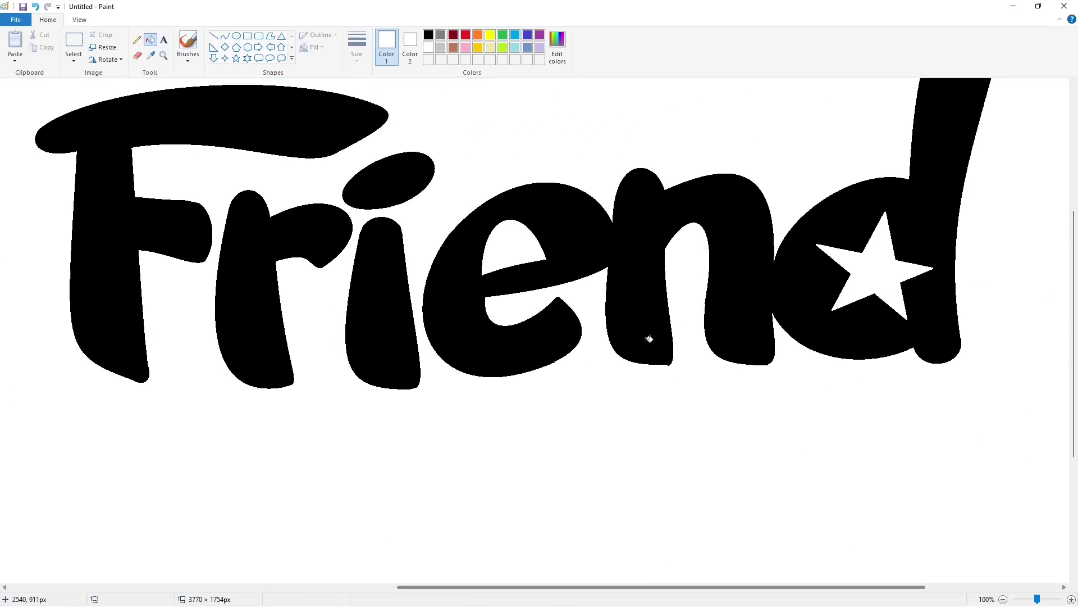
pyautogui.click(214, 36)
pyautogui.click(357, 48)
pyautogui.click(384, 148)
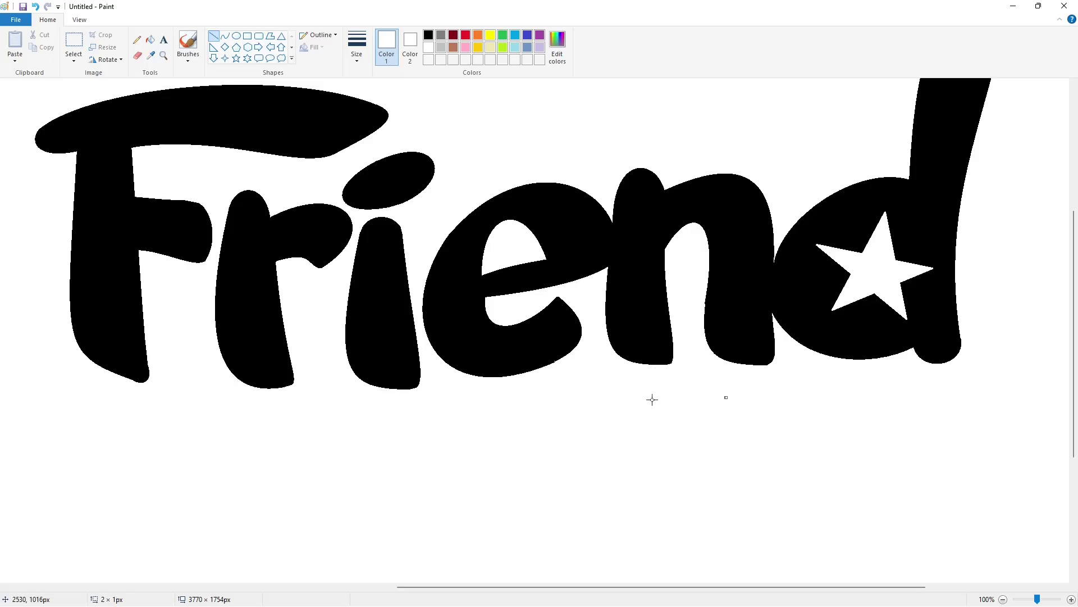
pyautogui.scroll(2, 925, 244)
pyautogui.moveTo(995, 169); pyautogui.dragTo(994, 217)
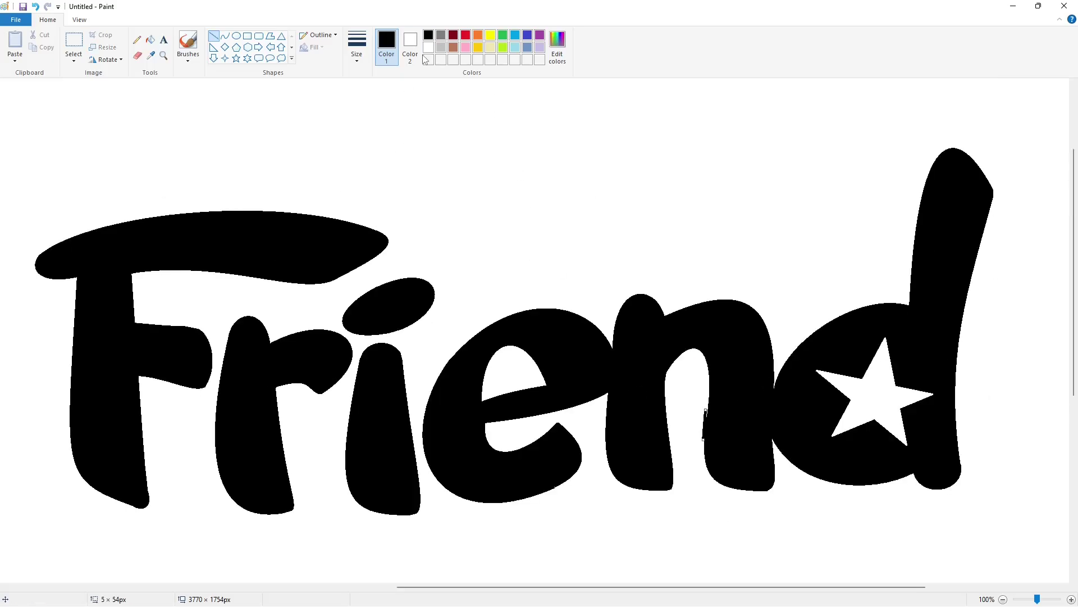
# Even out the lower edges of the n and e with short white and black lines
pyautogui.moveTo(749, 495); pyautogui.dragTo(784, 488)
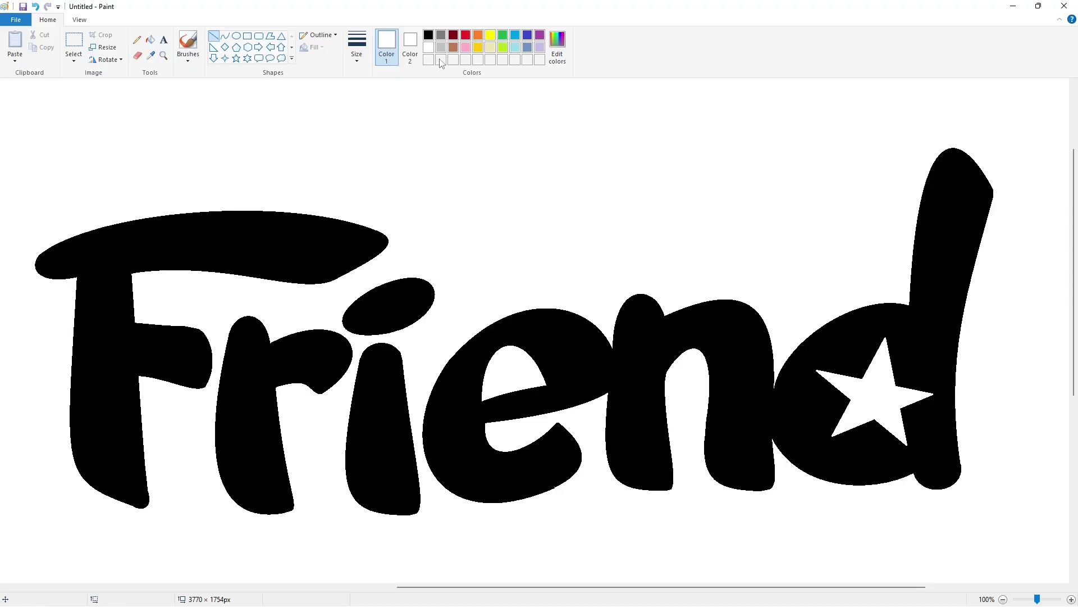
pyautogui.click(429, 35)
pyautogui.moveTo(548, 489); pyautogui.dragTo(572, 479)
pyautogui.click(429, 47)
pyautogui.scroll(-1, 885, 481)
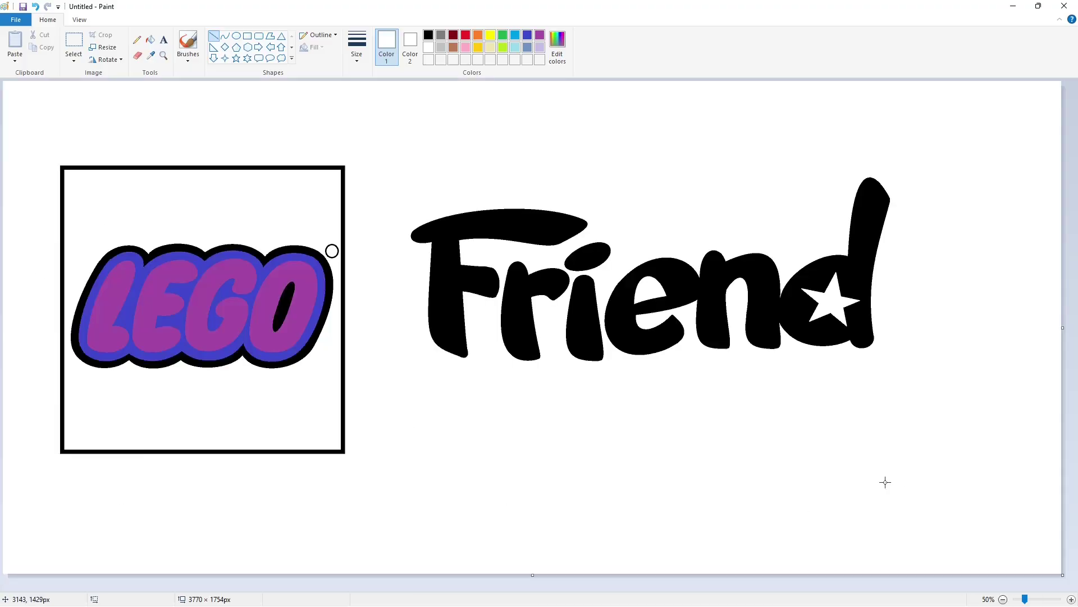
# Draw the large upper outer curve of a lowercase s beside the d with a thinner black curve line
pyautogui.click(225, 36)
pyautogui.click(356, 47)
pyautogui.click(371, 100)
pyautogui.click(429, 35)
pyautogui.moveTo(961, 294); pyautogui.dragTo(953, 250)
pyautogui.moveTo(913, 250)
pyautogui.mouseDown()
pyautogui.moveTo(908, 235)
pyautogui.moveTo(908, 303)
pyautogui.moveTo(955, 311)
pyautogui.moveTo(923, 285)
pyautogui.mouseUp()
# Draw the underside of the s's upper end and the small hooked opening inside its top half
pyautogui.click(916, 295)
pyautogui.click(947, 300)
pyautogui.click(922, 300)
pyautogui.click(933, 318)
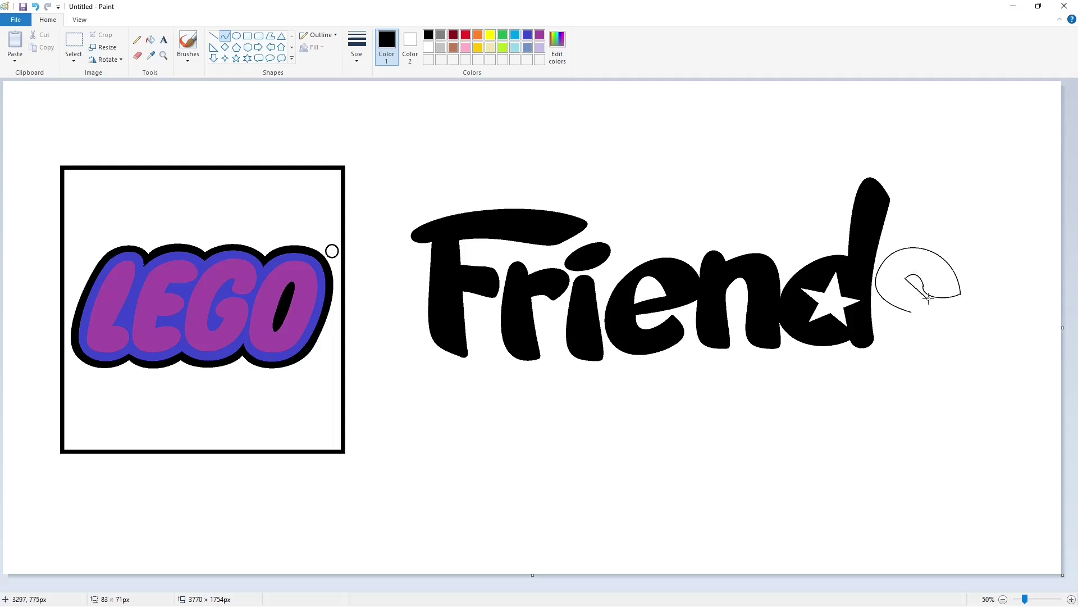
pyautogui.click(902, 288)
# Draw the s's middle stroke and lower inner hook, and undo the attempted lower outer curve
pyautogui.moveTo(929, 298)
pyautogui.mouseDown()
pyautogui.moveTo(937, 303)
pyautogui.moveTo(903, 315)
pyautogui.moveTo(915, 351)
pyautogui.moveTo(941, 313)
pyautogui.moveTo(965, 309)
pyautogui.mouseUp()
pyautogui.click(914, 291)
pyautogui.click(987, 298)
pyautogui.click(928, 316)
pyautogui.click(917, 332)
pyautogui.moveTo(952, 336); pyautogui.dragTo(949, 344)
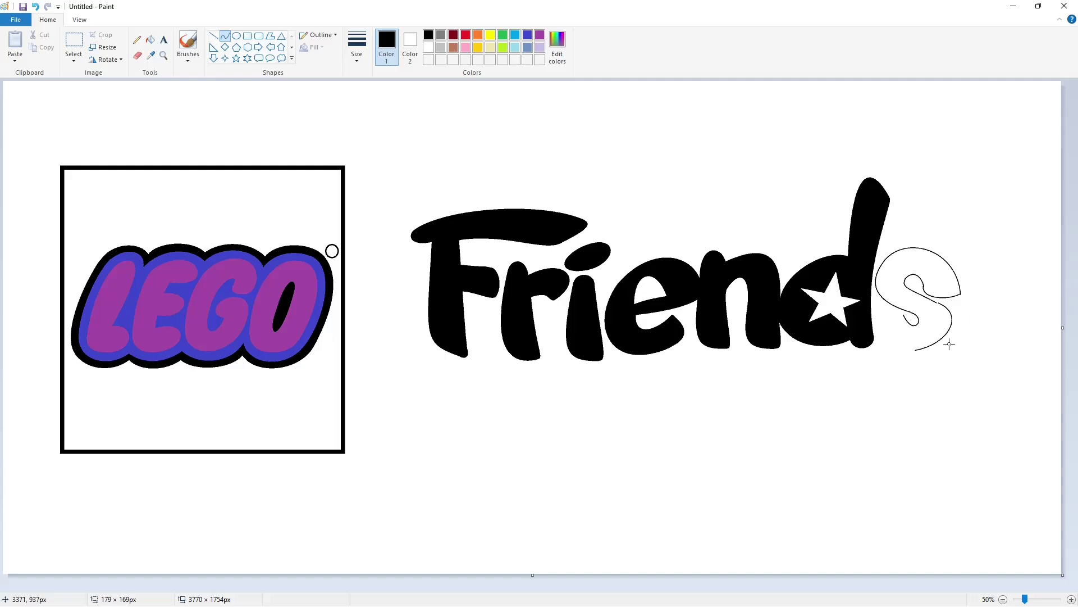
pyautogui.hotkey('ctrl', 'z')
# Draw the s's lower outer bowl and close its lower end with a short curve against the d
pyautogui.moveTo(937, 303)
pyautogui.mouseDown()
pyautogui.moveTo(917, 350)
pyautogui.moveTo(958, 313)
pyautogui.mouseUp()
pyautogui.moveTo(951, 339); pyautogui.dragTo(871, 319)
pyautogui.moveTo(884, 342); pyautogui.dragTo(879, 349)
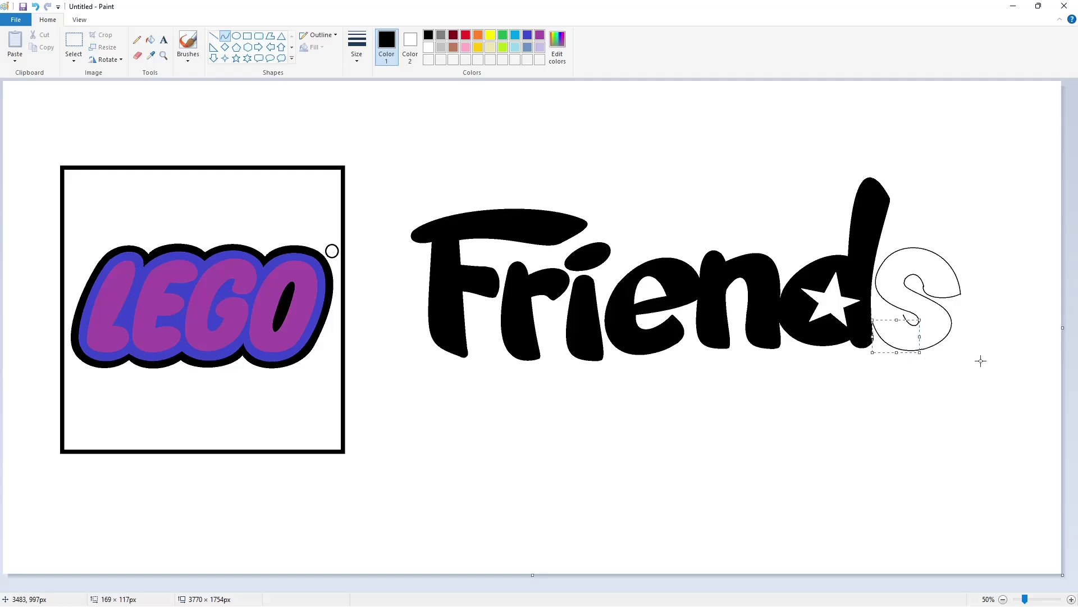
pyautogui.click(979, 361)
pyautogui.moveTo(902, 314); pyautogui.dragTo(871, 310)
pyautogui.moveTo(893, 311); pyautogui.dragTo(895, 309)
pyautogui.click(895, 310)
pyautogui.hotkey('ctrl', 'z')
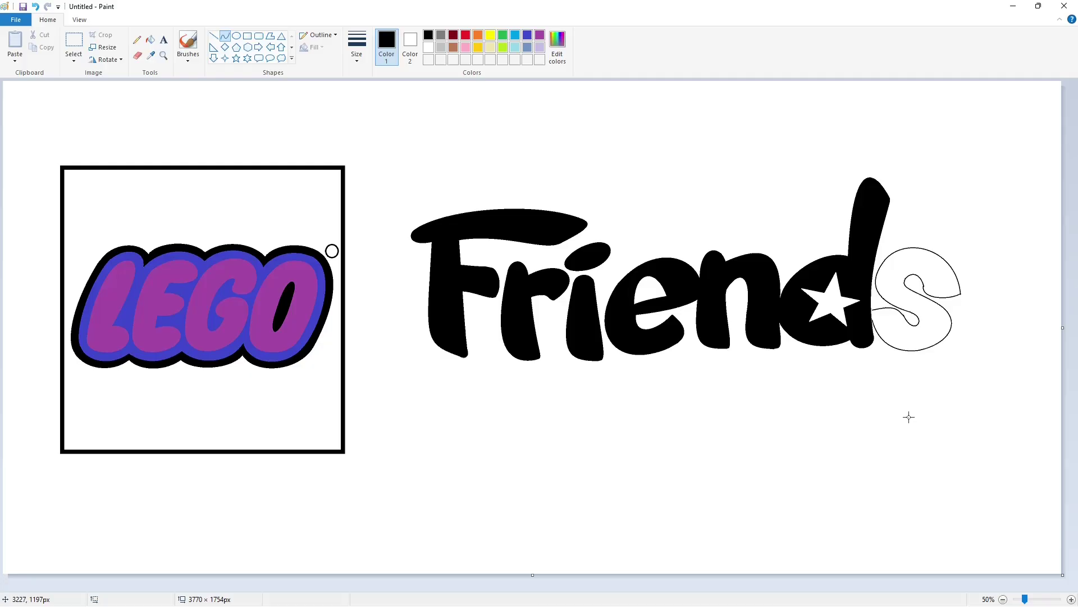
# Close the gap in the s's outline next to the d with a short black line and fill the s black
pyautogui.click(1070, 599)
pyautogui.moveTo(449, 589); pyautogui.dragTo(975, 588)
pyautogui.scroll(-3, 531, 330)
pyautogui.click(150, 40)
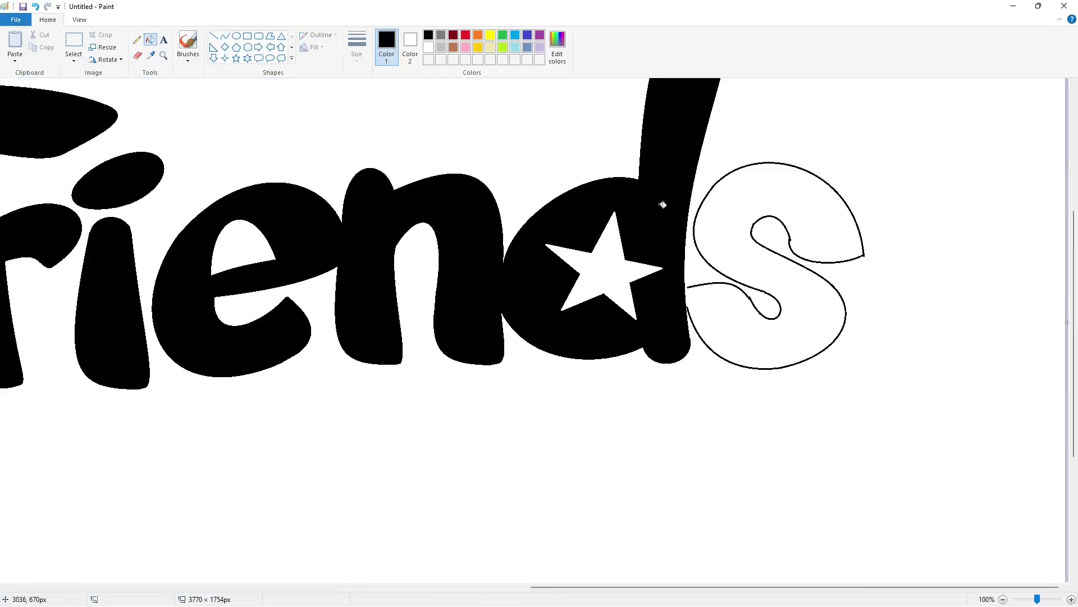
pyautogui.click(725, 216)
pyautogui.hotkey('ctrl', 'z')
pyautogui.click(214, 37)
pyautogui.moveTo(675, 288); pyautogui.dragTo(689, 286)
pyautogui.click(150, 40)
pyautogui.click(717, 225)
# Smooth the tip of the s's upper end and its lower inner hook with short white lines
pyautogui.click(214, 36)
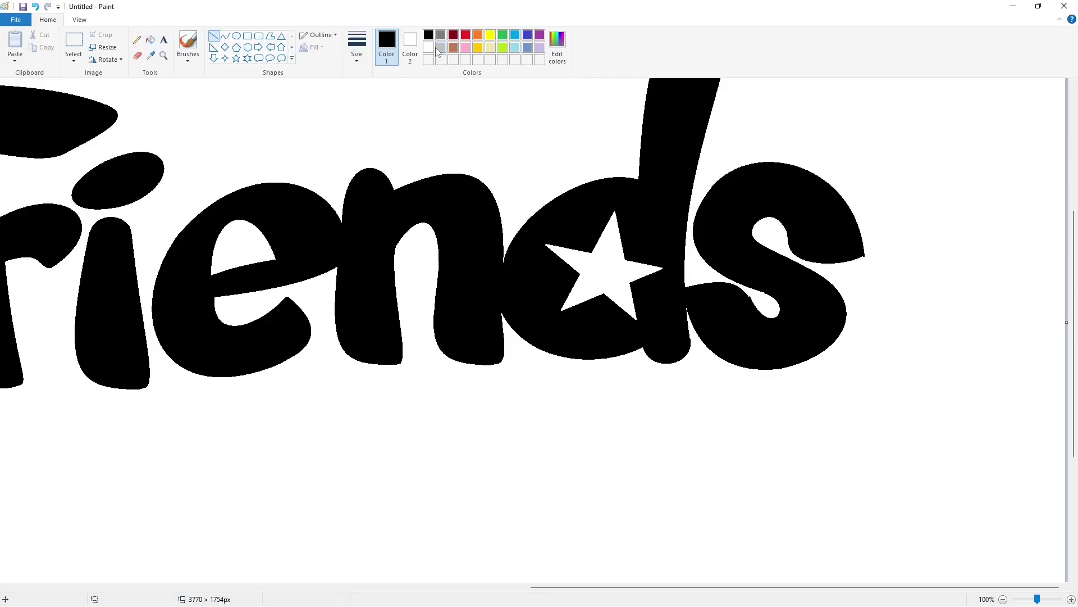
pyautogui.click(428, 47)
pyautogui.moveTo(871, 245); pyautogui.dragTo(861, 267)
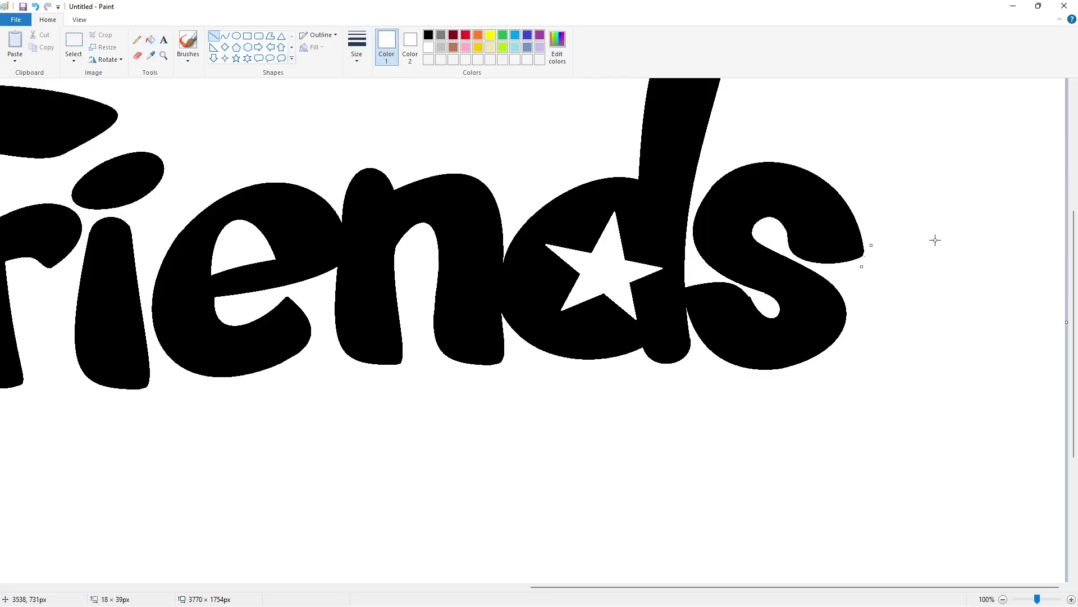
pyautogui.moveTo(749, 294); pyautogui.dragTo(750, 302)
pyautogui.click(428, 35)
pyautogui.click(849, 372)
pyautogui.click(1003, 599)
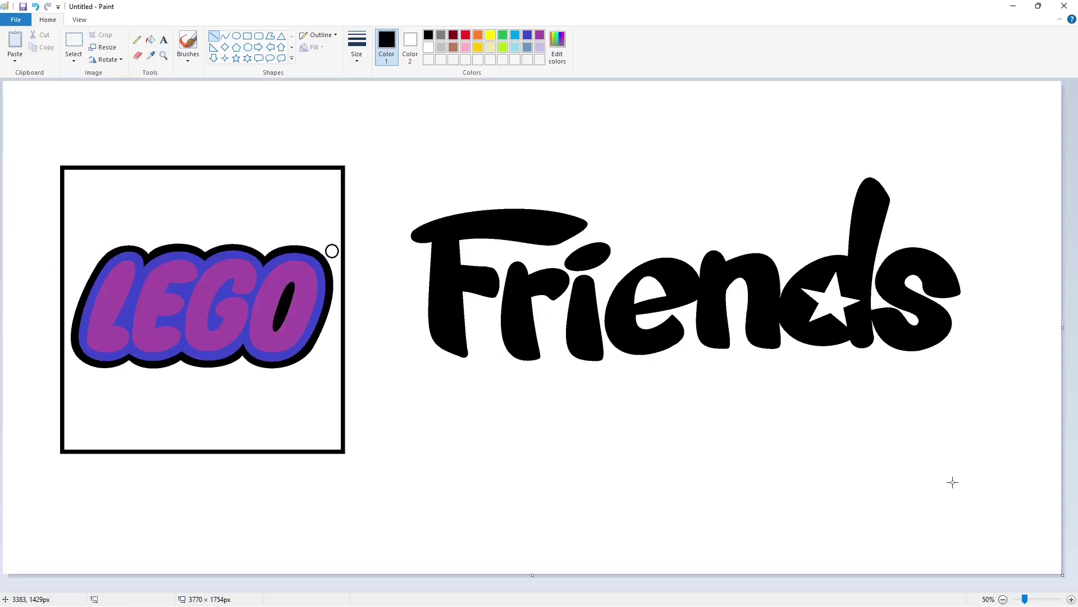
# Recolor all the letters of the word Friends purple
pyautogui.click(150, 40)
pyautogui.click(539, 34)
pyautogui.click(73, 40)
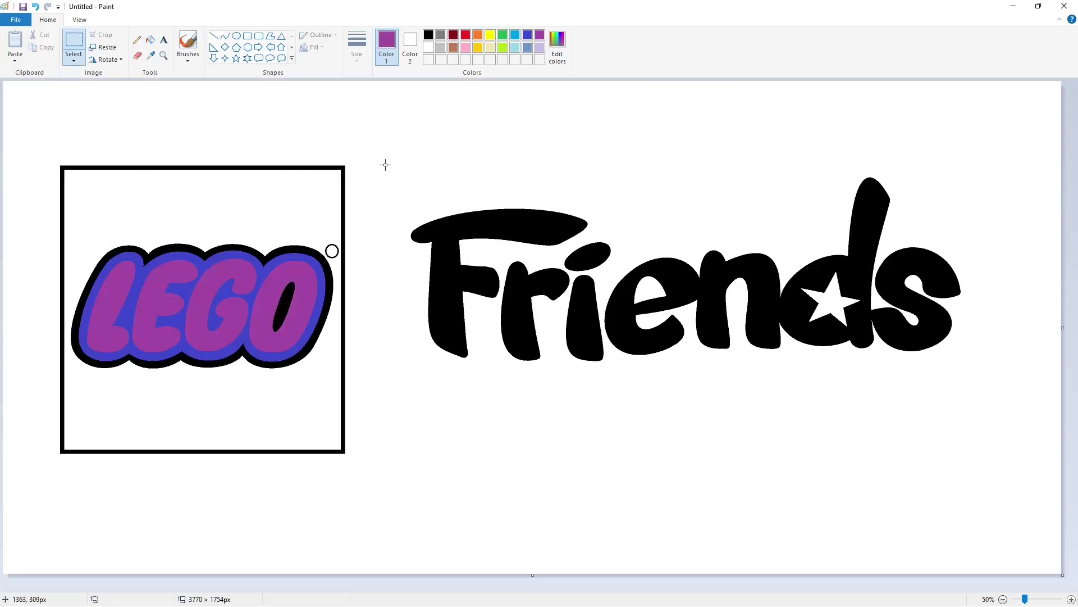
pyautogui.moveTo(373, 129); pyautogui.dragTo(997, 420)
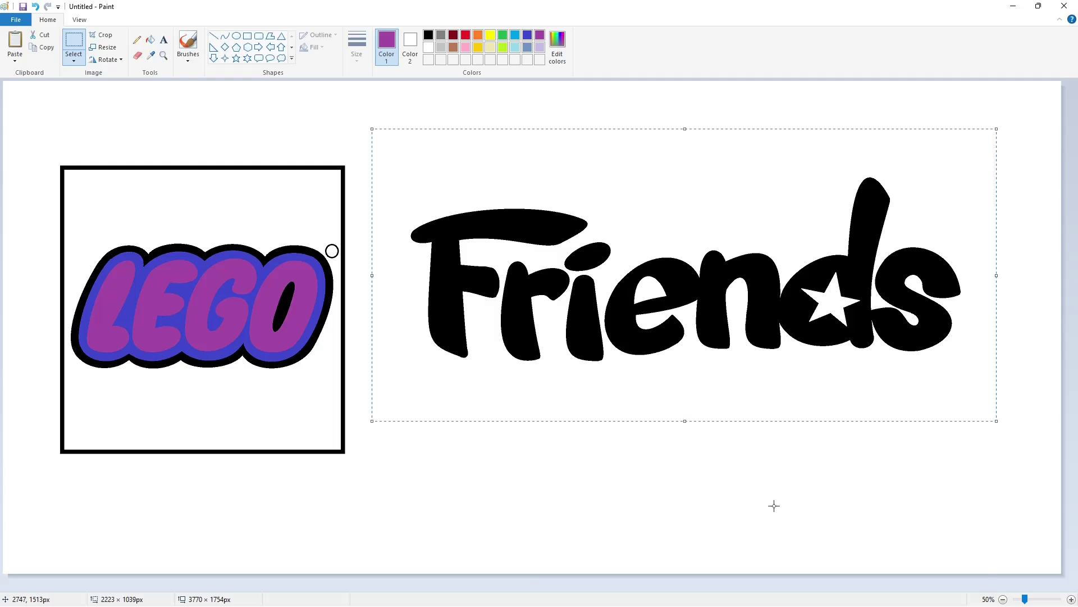
pyautogui.click(150, 39)
pyautogui.click(446, 281)
pyautogui.click(518, 309)
pyautogui.click(586, 257)
pyautogui.click(583, 309)
pyautogui.click(622, 303)
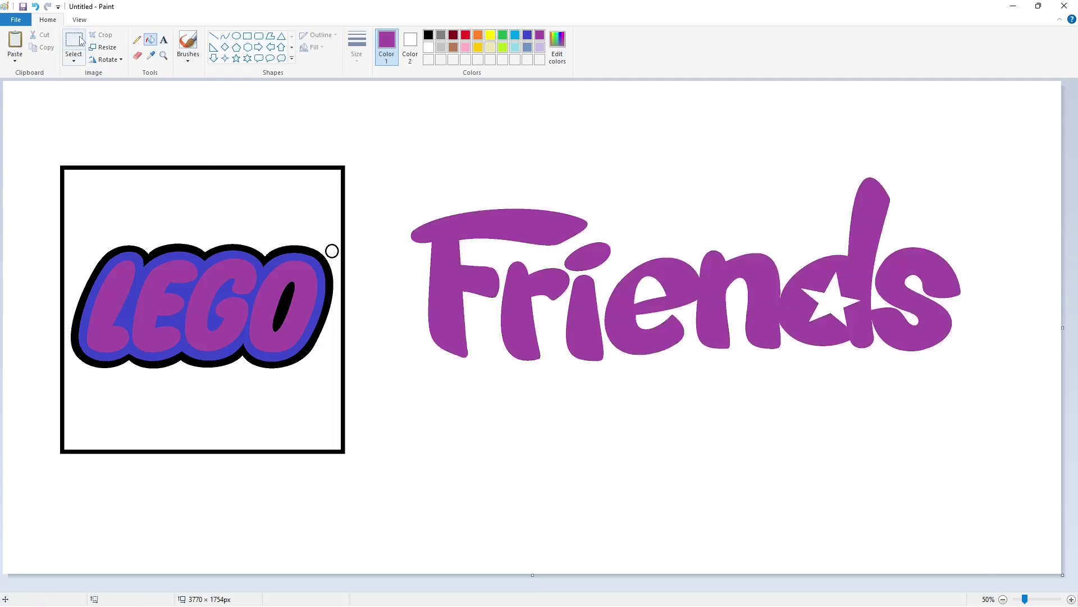
# Copy the purple Friends word and fill the original letters black
pyautogui.click(73, 41)
pyautogui.moveTo(366, 122); pyautogui.dragTo(1036, 508)
pyautogui.hotkey('ctrl', 'c')
pyautogui.click(150, 40)
pyautogui.click(429, 35)
pyautogui.click(446, 275)
pyautogui.click(556, 288)
pyautogui.click(622, 304)
# Paste the purple Friends copy with a transparent background, offset slightly up and left over the black letters
pyautogui.hotkey('ctrl', 'v')
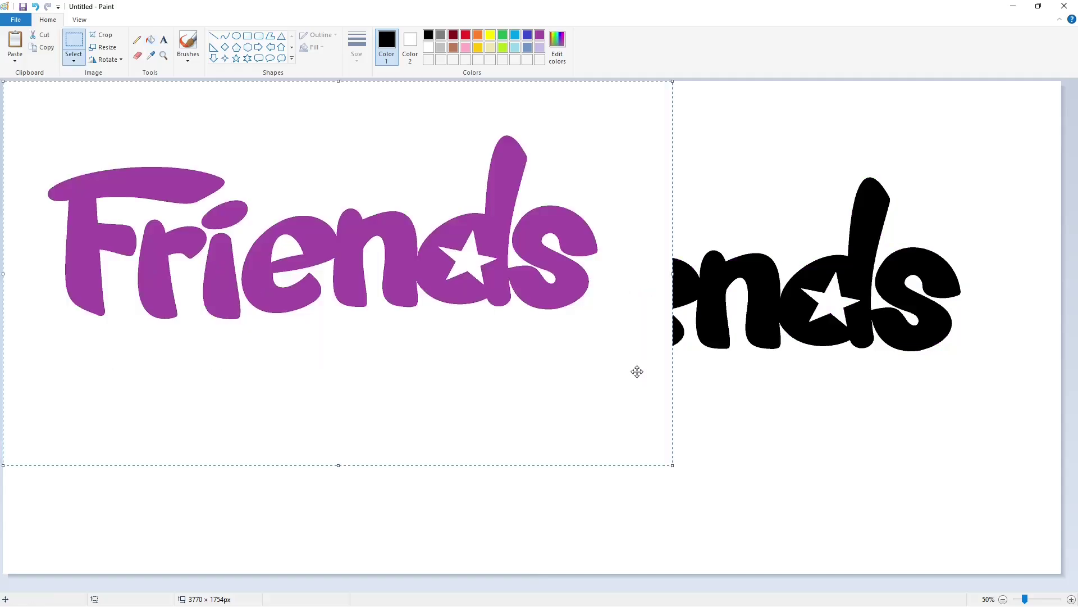
pyautogui.click(73, 58)
pyautogui.click(112, 161)
pyautogui.moveTo(255, 424); pyautogui.dragTo(614, 453)
pyautogui.click(642, 538)
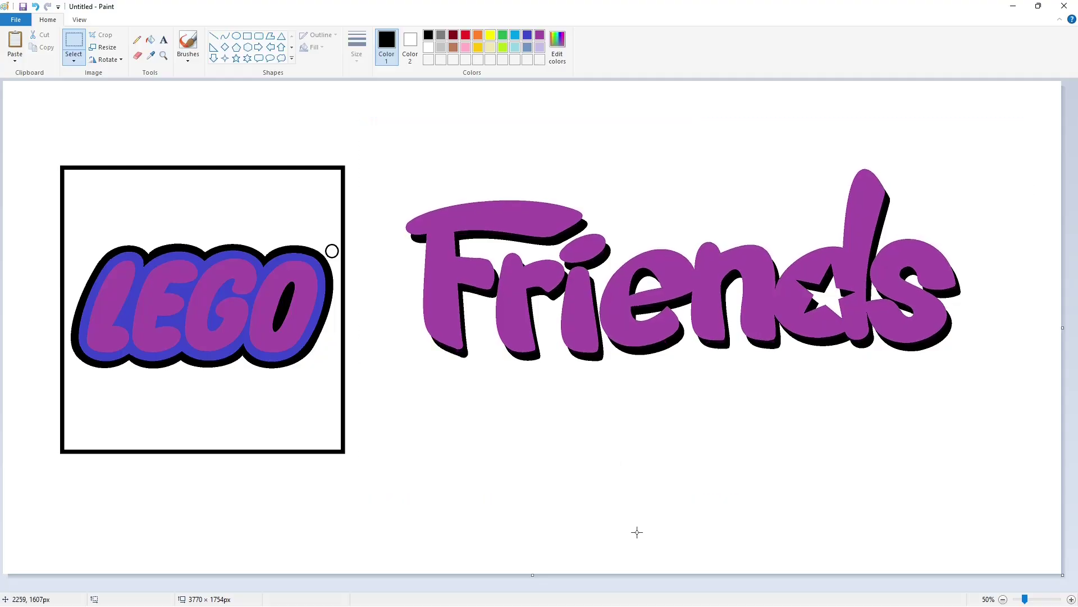
# Fill the star in the d black and move the layered Friends word slightly down and to the right
pyautogui.click(150, 39)
pyautogui.click(825, 296)
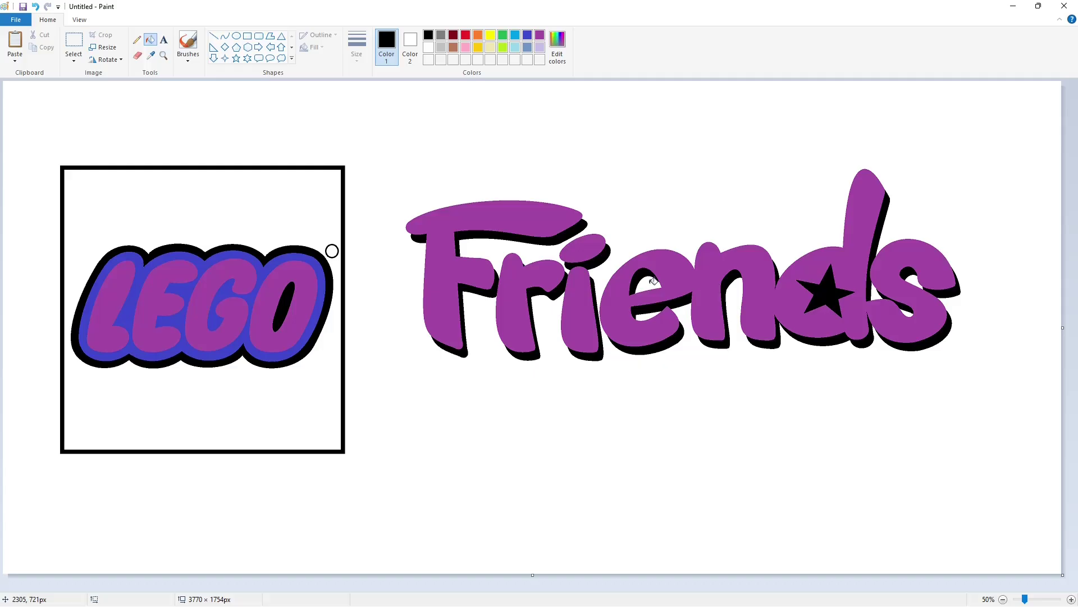
pyautogui.click(73, 40)
pyautogui.moveTo(377, 123); pyautogui.dragTo(999, 487)
pyautogui.click(977, 539)
pyautogui.hotkey('ctrl', 'z')
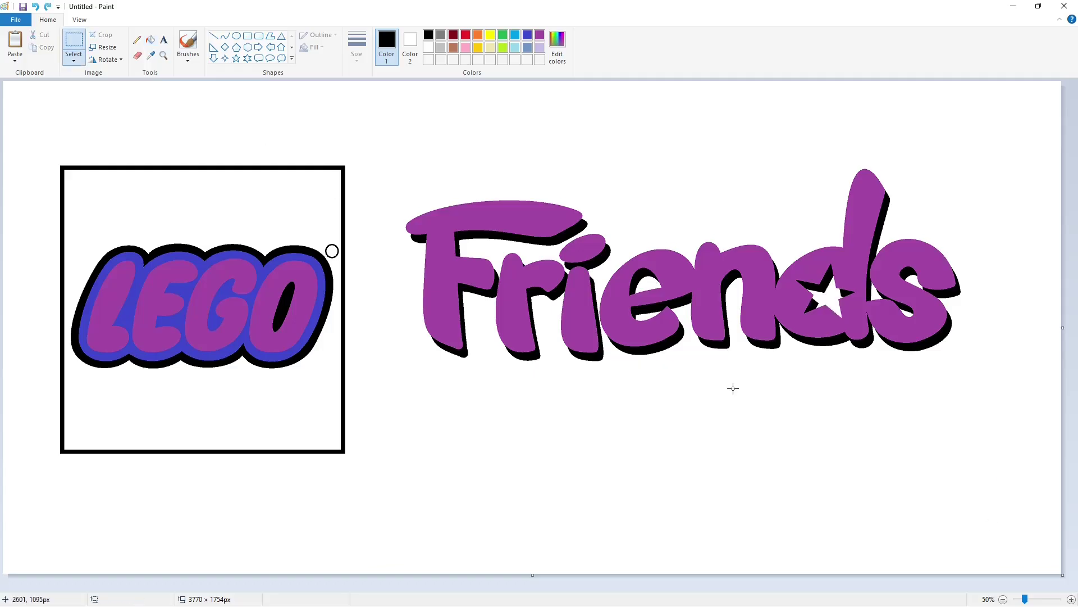
pyautogui.hotkey('ctrl', 'z')
pyautogui.hotkey('ctrl', 'y')
pyautogui.hotkey('ctrl', 'y')
pyautogui.hotkey('ctrl', 'y')
pyautogui.hotkey('ctrl', 'y')
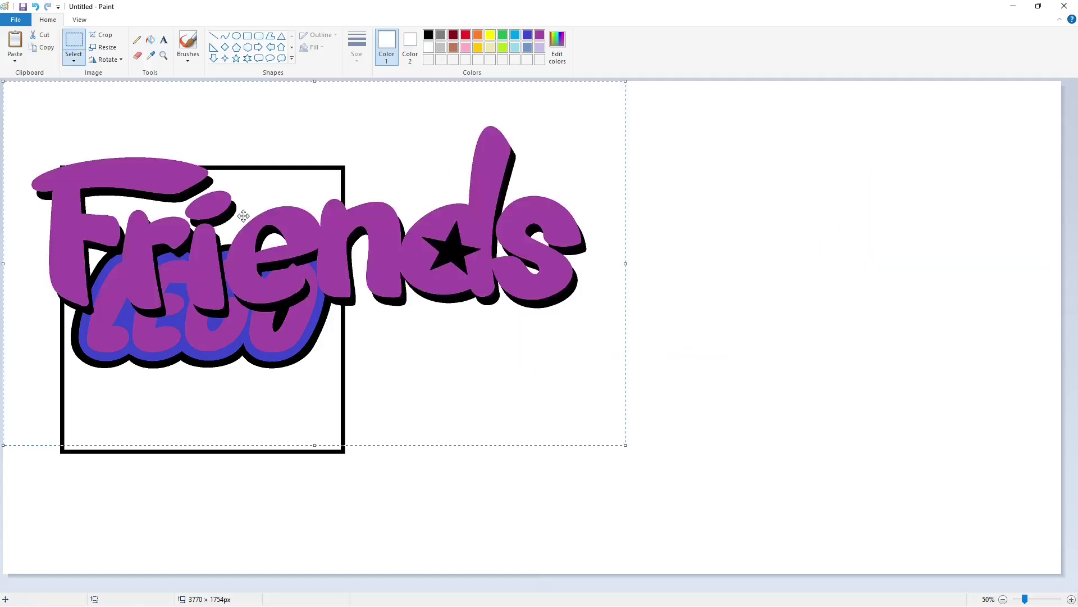
pyautogui.moveTo(624, 268); pyautogui.dragTo(620, 268)
pyautogui.click(815, 530)
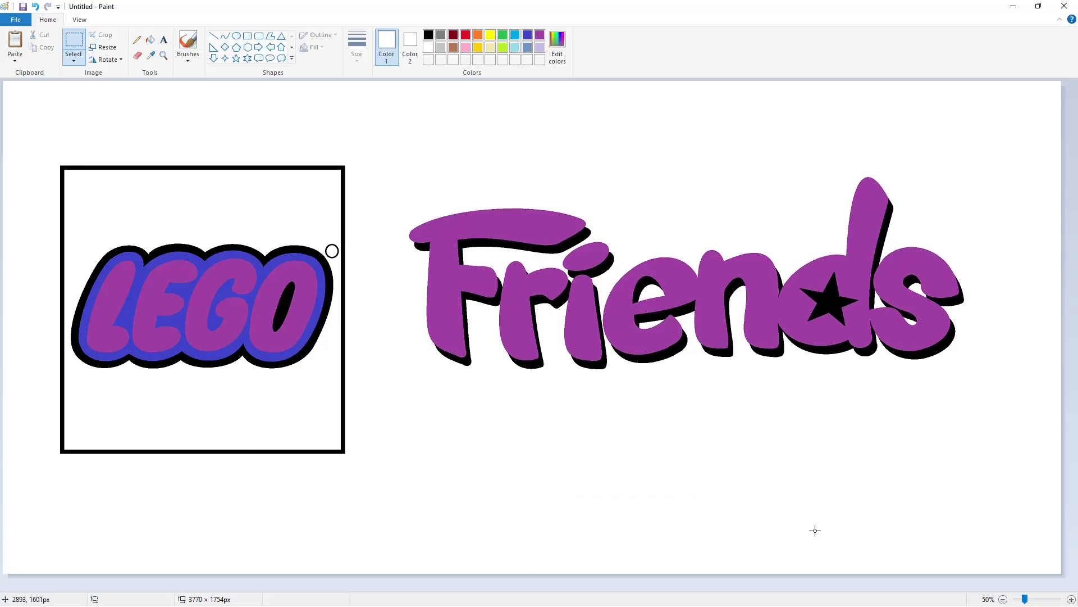
# Draw a thin black curve along the left side of the F, bending around below its foot
pyautogui.click(225, 36)
pyautogui.click(357, 45)
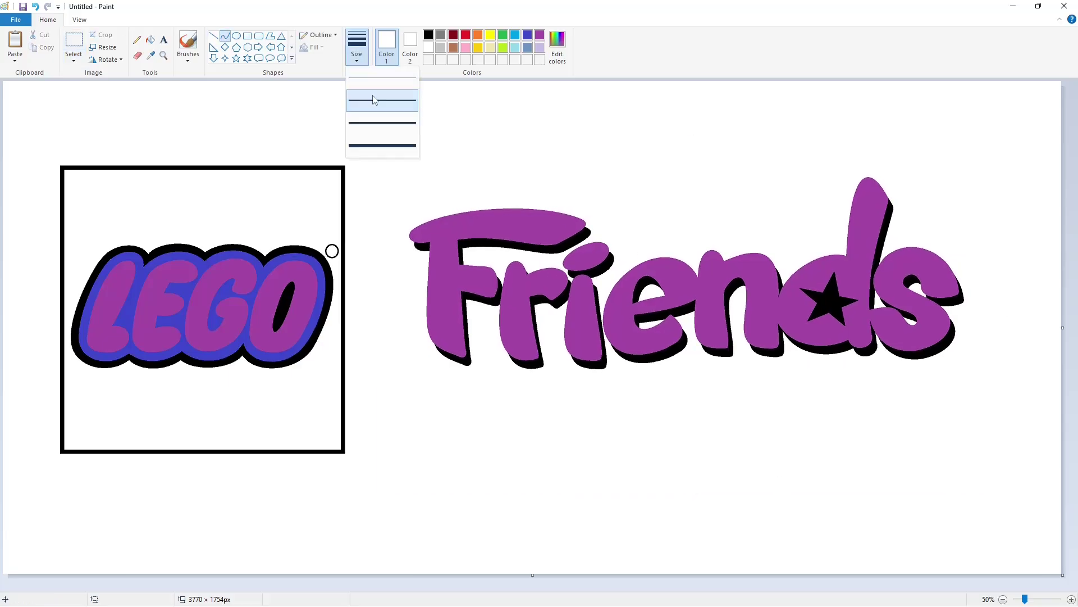
pyautogui.click(383, 96)
pyautogui.click(428, 35)
pyautogui.moveTo(423, 256); pyautogui.dragTo(429, 325)
pyautogui.moveTo(472, 381)
pyautogui.mouseDown()
pyautogui.moveTo(416, 356)
pyautogui.moveTo(422, 348)
pyautogui.mouseUp()
# Draw a thin, jagged black freehand line beneath the Friends word, from the foot of the F to below the s
pyautogui.click(136, 39)
pyautogui.click(357, 48)
pyautogui.click(375, 121)
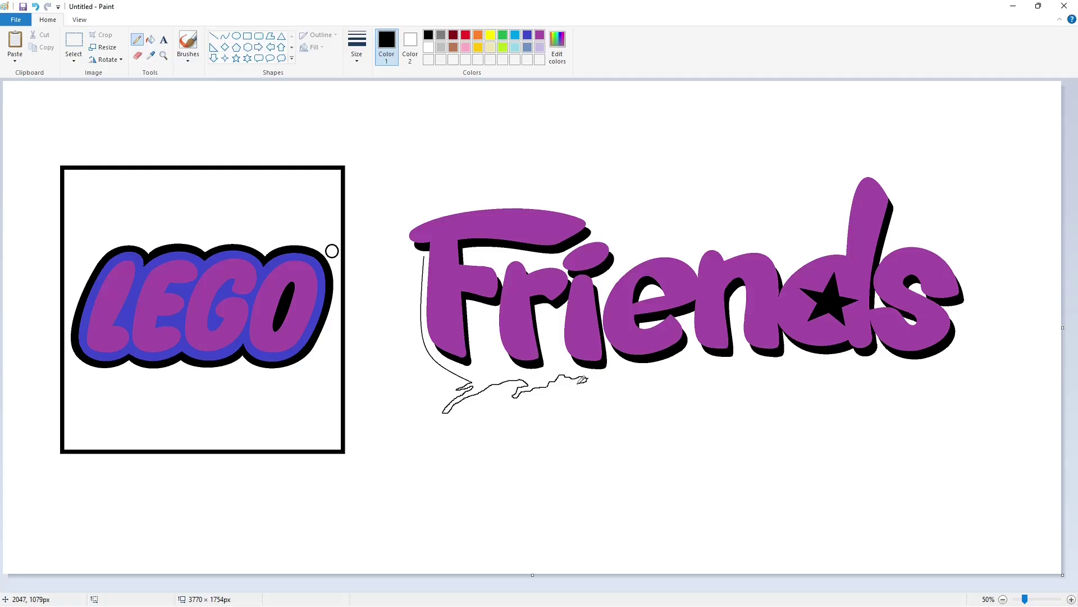
pyautogui.moveTo(590, 379)
pyautogui.mouseDown()
pyautogui.moveTo(666, 384)
pyautogui.moveTo(696, 374)
pyautogui.mouseUp()
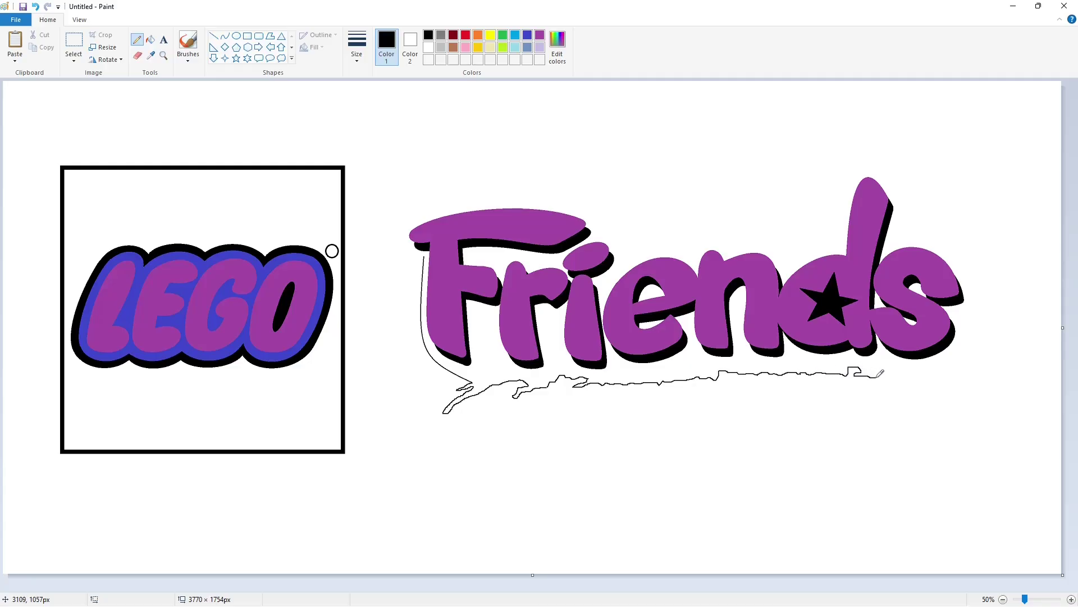
pyautogui.moveTo(876, 377); pyautogui.dragTo(901, 381)
# Continue the thin black outline from the jagged line up around the outer side of the s with curves
pyautogui.click(224, 36)
pyautogui.moveTo(944, 382)
pyautogui.mouseDown()
pyautogui.moveTo(970, 324)
pyautogui.moveTo(975, 354)
pyautogui.moveTo(983, 323)
pyautogui.moveTo(958, 250)
pyautogui.moveTo(906, 241)
pyautogui.moveTo(933, 243)
pyautogui.moveTo(869, 171)
pyautogui.moveTo(845, 195)
pyautogui.moveTo(845, 247)
pyautogui.mouseUp()
pyautogui.click(983, 343)
pyautogui.click(982, 455)
pyautogui.click(214, 36)
pyautogui.click(225, 36)
pyautogui.click(986, 301)
pyautogui.click(986, 302)
pyautogui.click(1011, 298)
pyautogui.click(971, 275)
pyautogui.hotkey('ctrl', 'z')
pyautogui.click(974, 262)
pyautogui.click(974, 262)
# Outline the top of the s and the outer side and tip of the d's stem with thin black curves
pyautogui.click(214, 36)
pyautogui.click(225, 35)
pyautogui.click(937, 242)
pyautogui.click(994, 234)
pyautogui.click(907, 232)
pyautogui.click(907, 232)
pyautogui.click(929, 229)
pyautogui.click(913, 199)
pyautogui.click(897, 171)
pyautogui.click(856, 178)
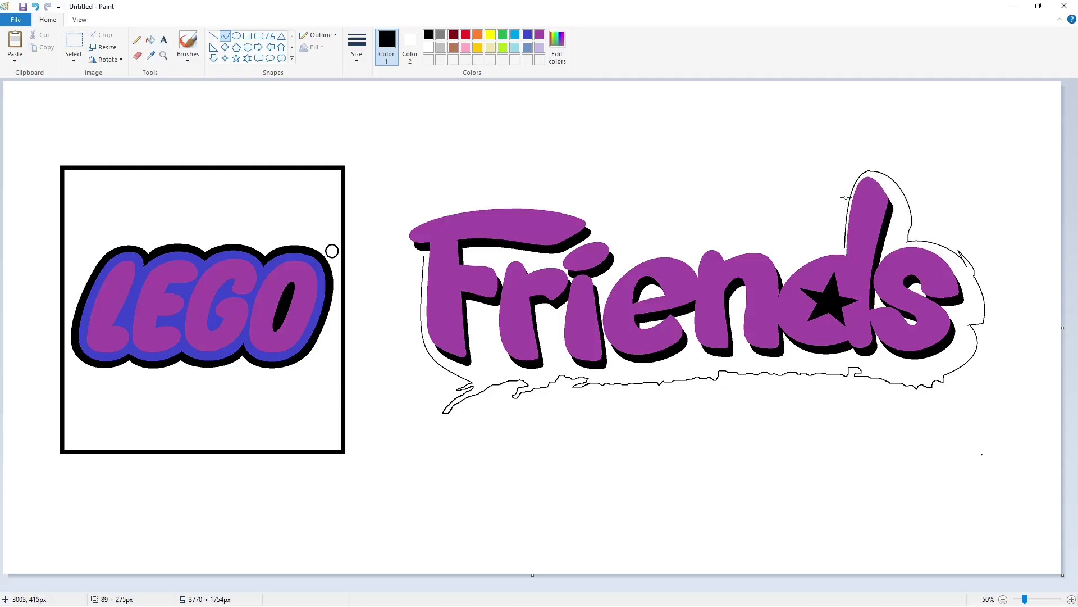
# Draw thin black curves down the inner side of the d's stem and over its bowl
pyautogui.click(843, 201)
pyautogui.click(919, 205)
pyautogui.hotkey('ctrl', 'z')
pyautogui.moveTo(870, 171)
pyautogui.mouseDown()
pyautogui.moveTo(843, 247)
pyautogui.moveTo(796, 267)
pyautogui.moveTo(738, 247)
pyautogui.mouseUp()
pyautogui.click(854, 171)
pyautogui.click(846, 196)
pyautogui.click(877, 221)
pyautogui.click(827, 246)
pyautogui.click(807, 252)
pyautogui.click(905, 252)
pyautogui.click(214, 35)
pyautogui.click(842, 195)
# Bend a thin black curve over the second hump of the n, next to the d
pyautogui.click(225, 36)
pyautogui.click(770, 241)
pyautogui.click(787, 258)
pyautogui.click(609, 209)
pyautogui.click(137, 40)
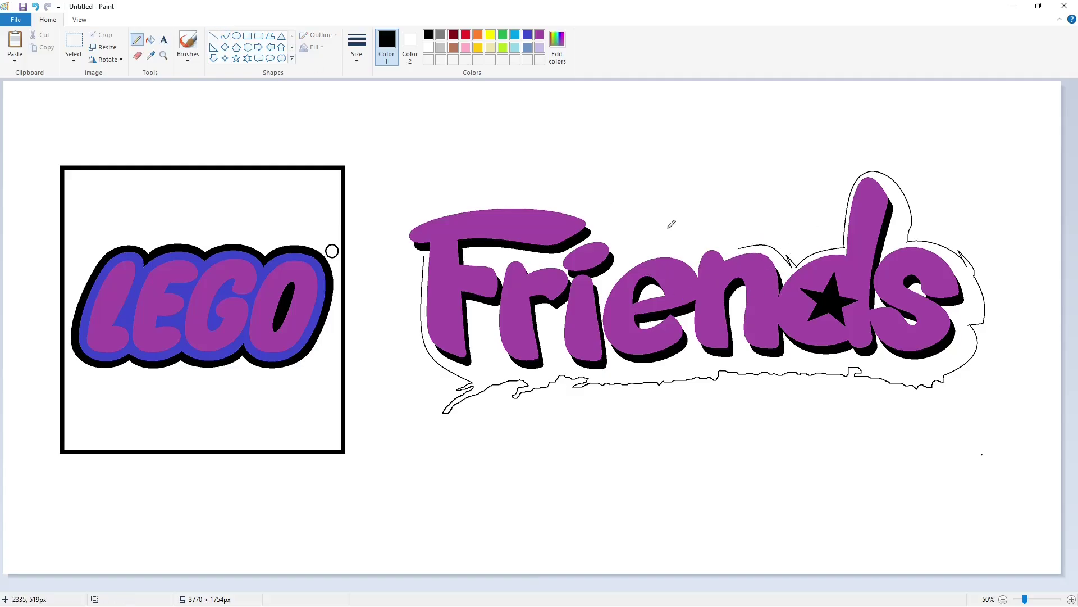
pyautogui.click(224, 38)
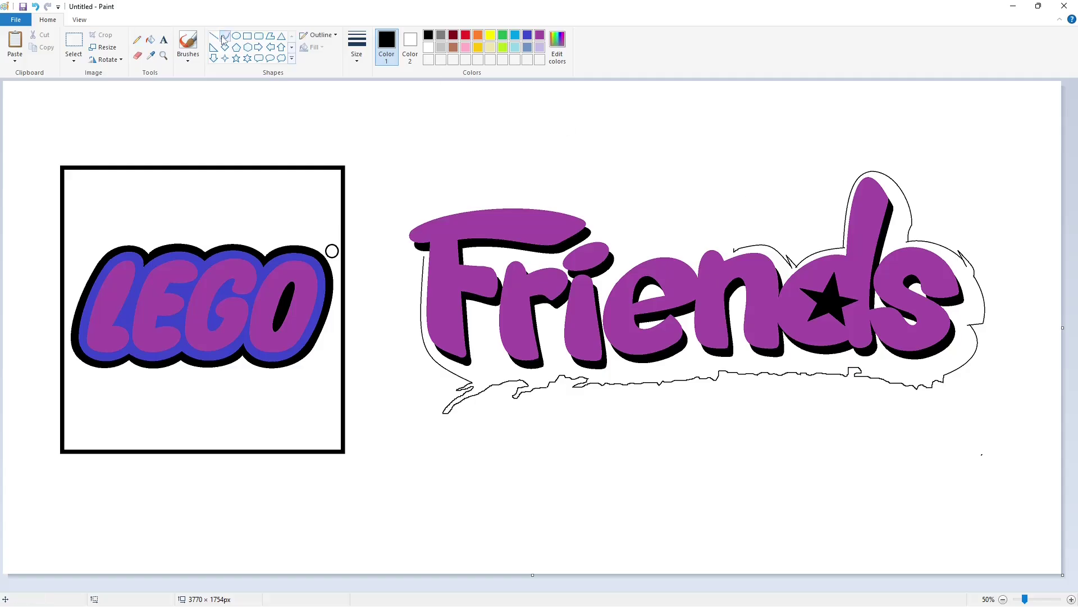
pyautogui.hotkey('ctrl', 'z')
# Extend the thin black outline with curves over the first hump of the n and the top of the e
pyautogui.moveTo(792, 268)
pyautogui.mouseDown()
pyautogui.moveTo(738, 251)
pyautogui.moveTo(697, 258)
pyautogui.mouseUp()
pyautogui.click(768, 241)
pyautogui.click(766, 241)
pyautogui.click(716, 244)
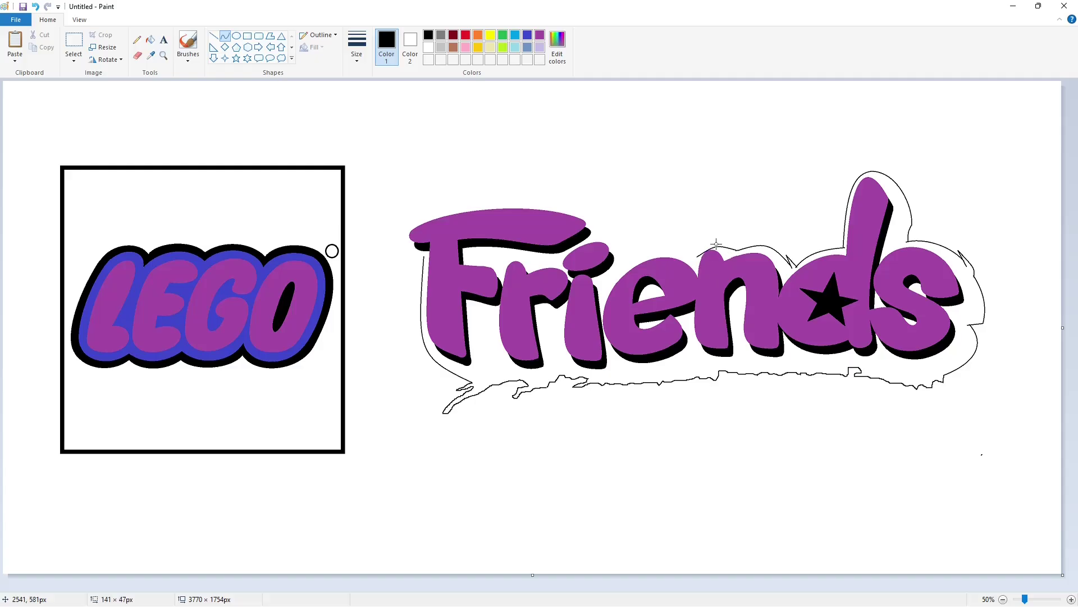
pyautogui.click(703, 234)
pyautogui.click(763, 170)
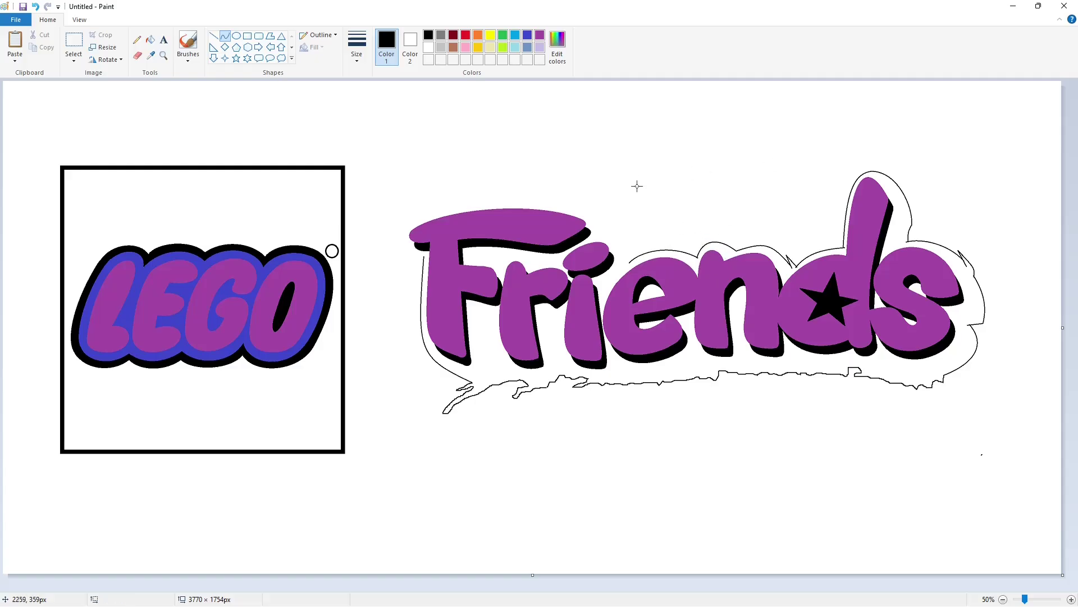
# Outline the dot of the i and the end and top of the F's crossbar with thin black curves
pyautogui.moveTo(629, 262)
pyautogui.mouseDown()
pyautogui.moveTo(605, 238)
pyautogui.moveTo(519, 203)
pyautogui.mouseUp()
pyautogui.click(616, 234)
pyautogui.click(616, 234)
pyautogui.click(667, 212)
pyautogui.click(604, 213)
pyautogui.click(594, 208)
pyautogui.click(697, 208)
# Complete the outline around the start of the F's crossbar, joining it to the curve beside the F's stem
pyautogui.click(137, 39)
pyautogui.moveTo(516, 202)
pyautogui.mouseDown()
pyautogui.moveTo(487, 197)
pyautogui.moveTo(479, 202)
pyautogui.moveTo(492, 205)
pyautogui.moveTo(473, 206)
pyautogui.moveTo(424, 257)
pyautogui.moveTo(391, 245)
pyautogui.moveTo(385, 257)
pyautogui.mouseUp()
pyautogui.hotkey('ctrl', 'z')
pyautogui.click(225, 36)
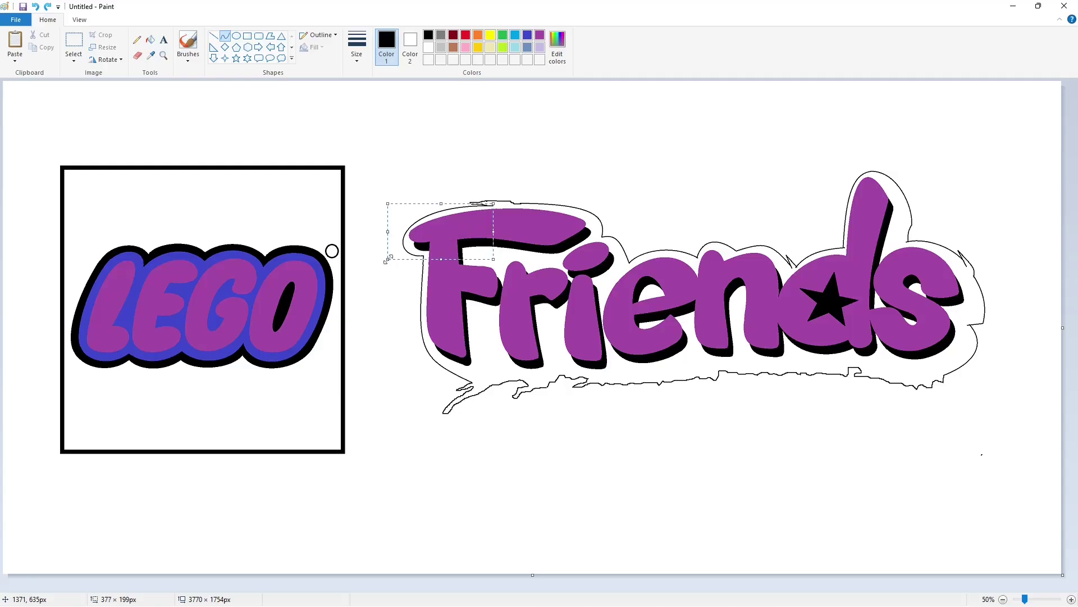
pyautogui.click(617, 234)
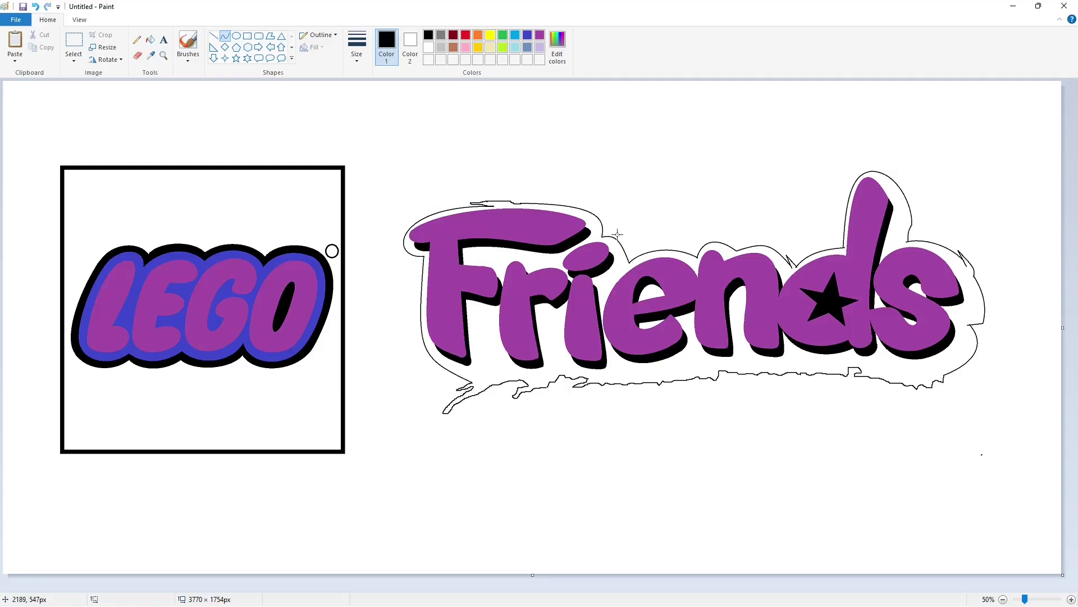
# Draw small curved triangles along the lower outline, one between the F and r and one between the e and n
pyautogui.moveTo(492, 357)
pyautogui.mouseDown()
pyautogui.moveTo(489, 379)
pyautogui.moveTo(514, 374)
pyautogui.mouseUp()
pyautogui.doubleClick(494, 364)
pyautogui.doubleClick(498, 369)
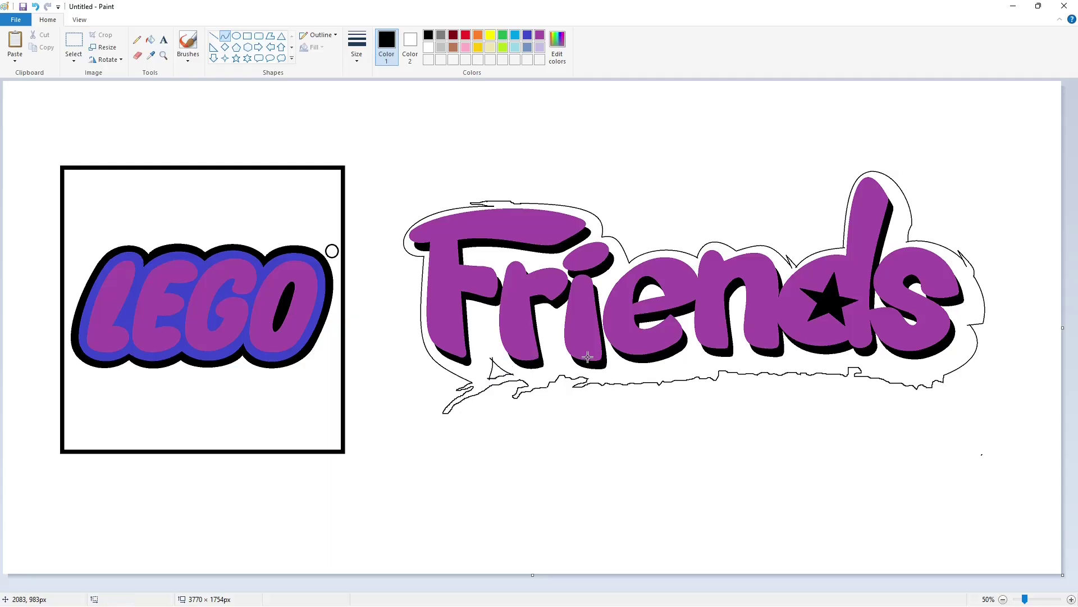
pyautogui.moveTo(689, 372); pyautogui.dragTo(712, 370)
pyautogui.doubleClick(704, 371)
pyautogui.moveTo(836, 357)
pyautogui.mouseDown()
pyautogui.moveTo(702, 360)
pyautogui.moveTo(715, 370)
pyautogui.mouseUp()
pyautogui.hotkey('ctrl', 'z')
pyautogui.doubleClick(697, 367)
pyautogui.doubleClick(703, 366)
# Add a short indigo line beside the triangle below the e and a small black freehand loop below the i
pyautogui.click(213, 36)
pyautogui.click(357, 45)
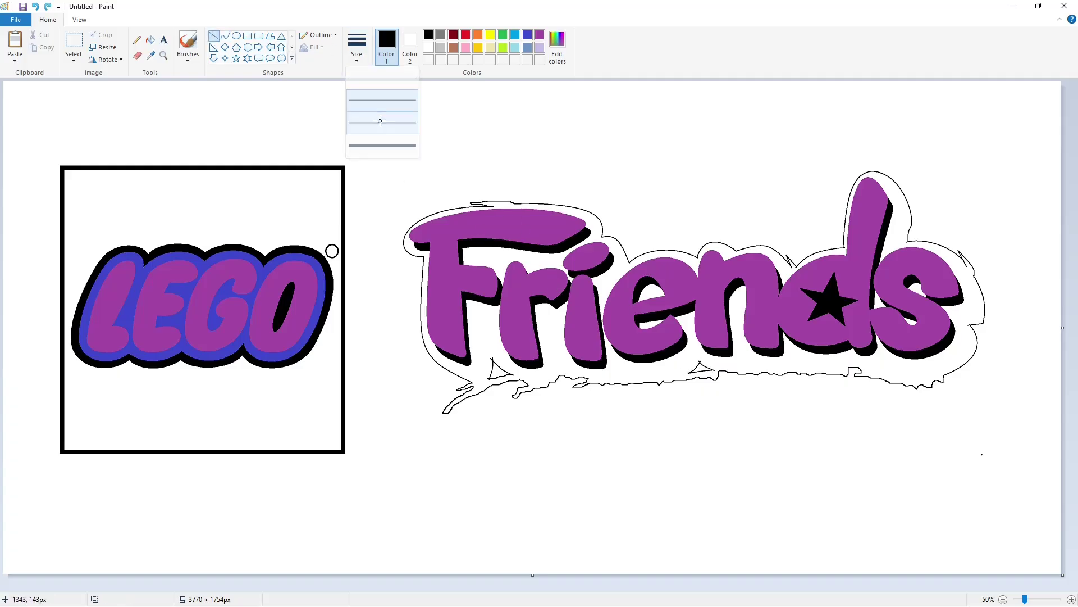
pyautogui.click(380, 121)
pyautogui.click(528, 35)
pyautogui.moveTo(682, 371); pyautogui.dragTo(693, 365)
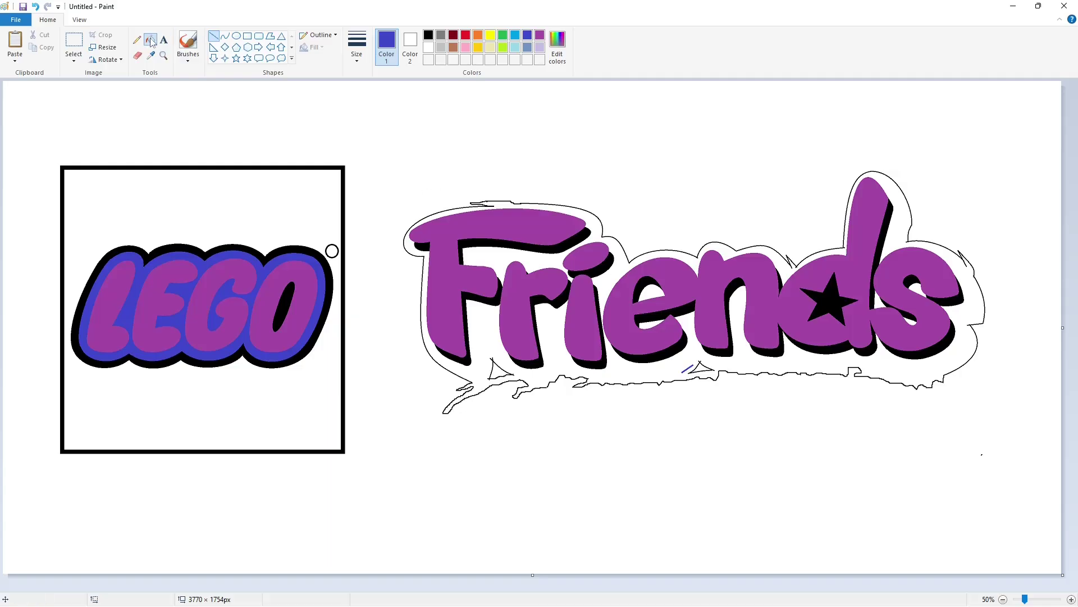
pyautogui.click(136, 40)
pyautogui.click(428, 35)
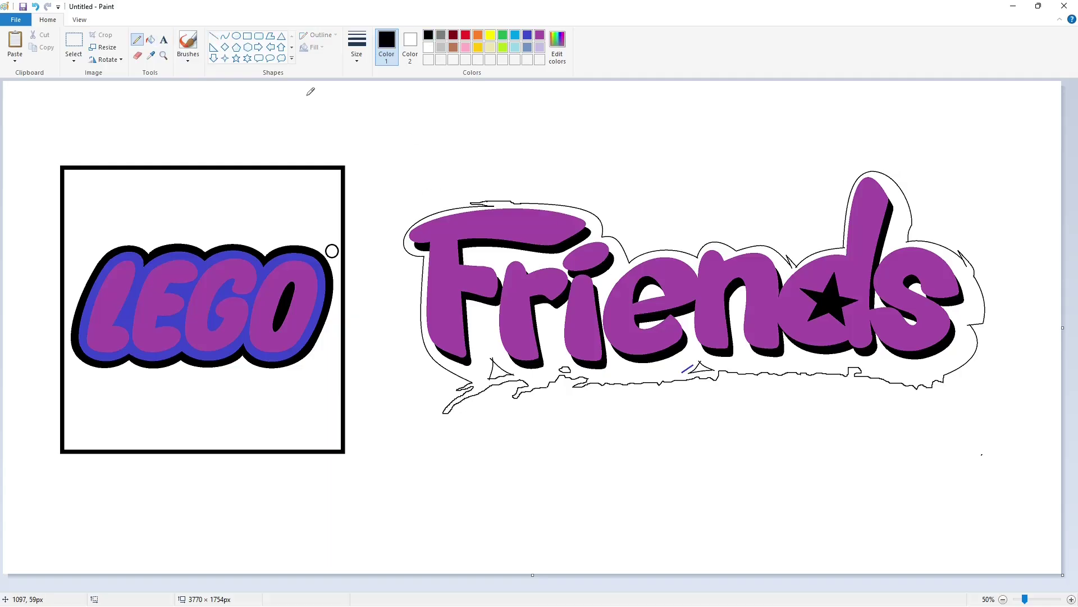
# Try to fill the space between the Friends letters and their outline with brown
pyautogui.click(150, 40)
pyautogui.click(453, 47)
pyautogui.click(555, 256)
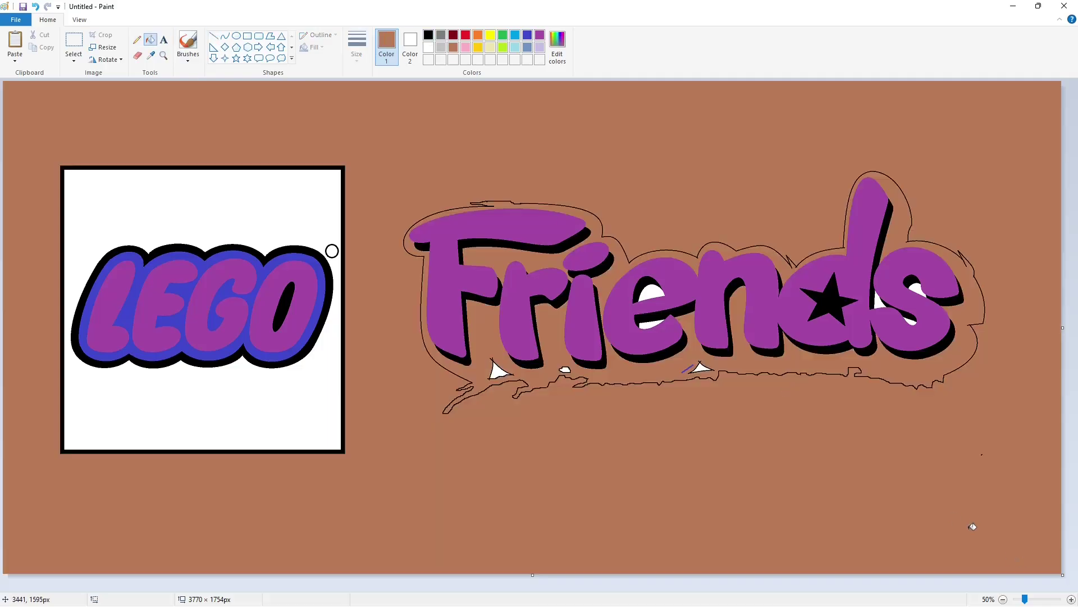
pyautogui.hotkey('ctrl', 'z')
pyautogui.scroll(1, 982, 447)
pyautogui.scroll(-4, 562, 536)
pyautogui.hscroll(8, 562, 535)
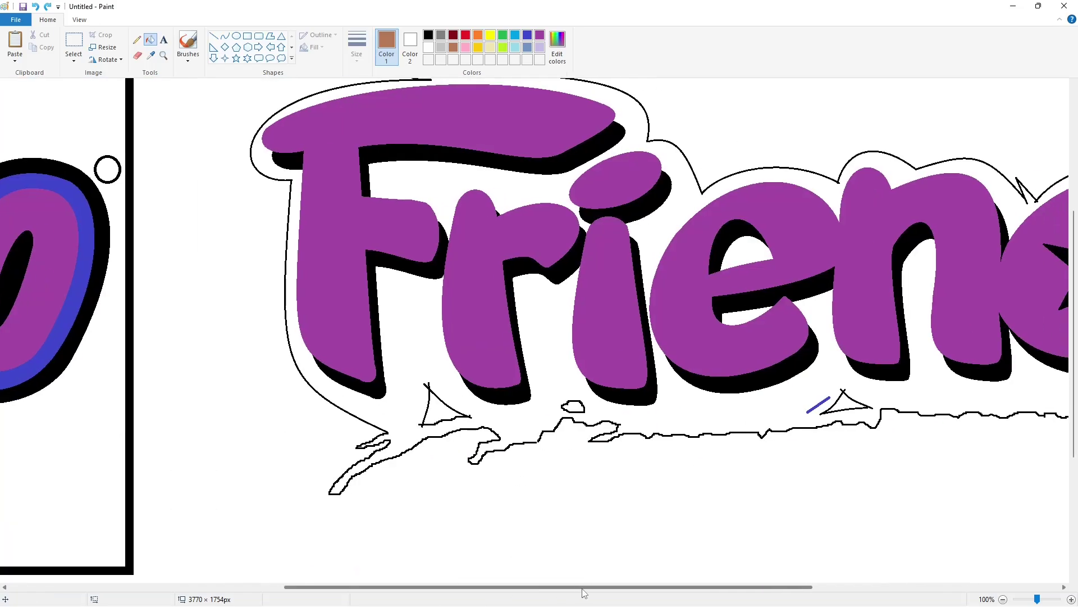
pyautogui.scroll(2, 641, 506)
pyautogui.moveTo(628, 587); pyautogui.dragTo(466, 585)
pyautogui.scroll(-3, 496, 534)
pyautogui.click(553, 418)
pyautogui.hotkey('ctrl', 'z')
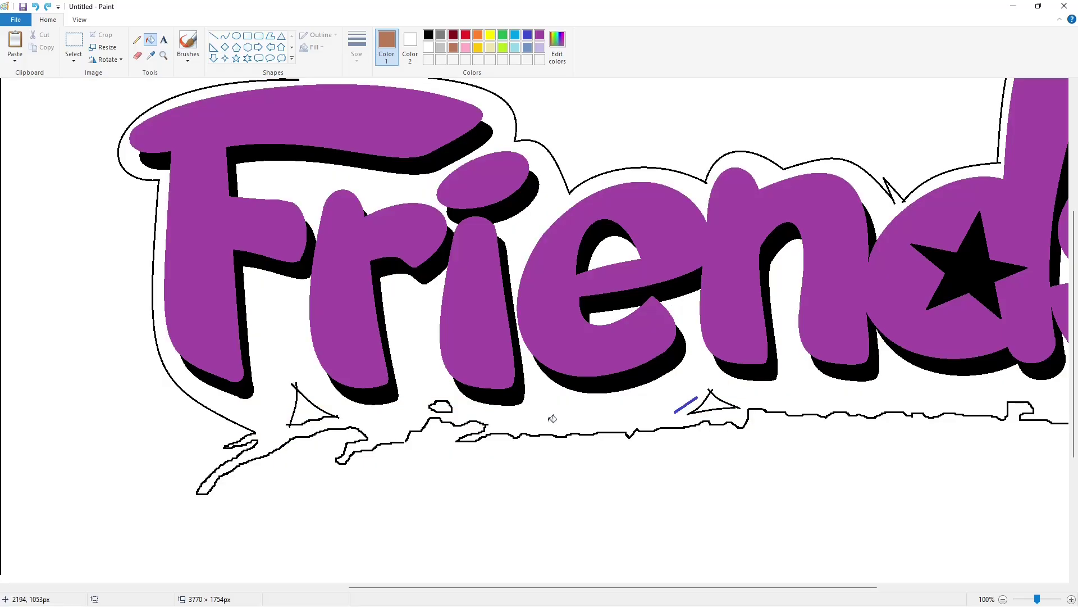
# Close the gap in the outline with a black line and fill the space around the Friends letters brown
pyautogui.click(214, 35)
pyautogui.click(428, 35)
pyautogui.click(150, 39)
pyautogui.click(453, 47)
pyautogui.click(462, 409)
# Recolor the edges of the triangles and small loop below the letters brown and the short indigo line white
pyautogui.click(296, 388)
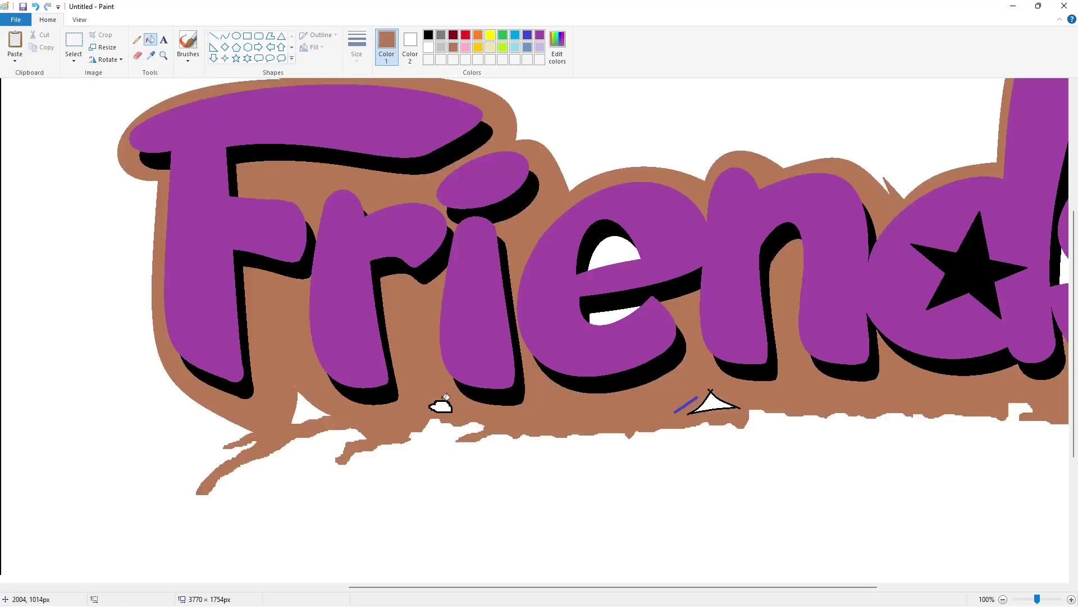
pyautogui.click(443, 400)
pyautogui.click(738, 407)
pyautogui.click(429, 47)
pyautogui.click(686, 404)
# Draw a short brown line along the white streak below the e
pyautogui.moveTo(551, 587); pyautogui.dragTo(394, 587)
pyautogui.scroll(3, 562, 516)
pyautogui.scroll(-4, 551, 503)
pyautogui.click(214, 36)
pyautogui.click(453, 47)
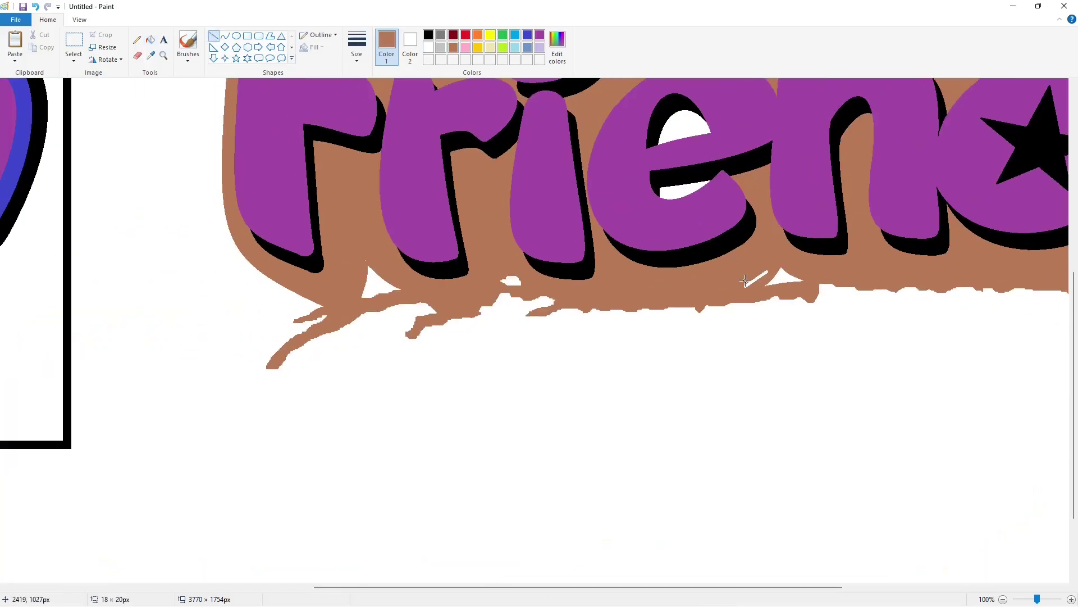
pyautogui.moveTo(746, 286); pyautogui.dragTo(767, 272)
pyautogui.click(1003, 599)
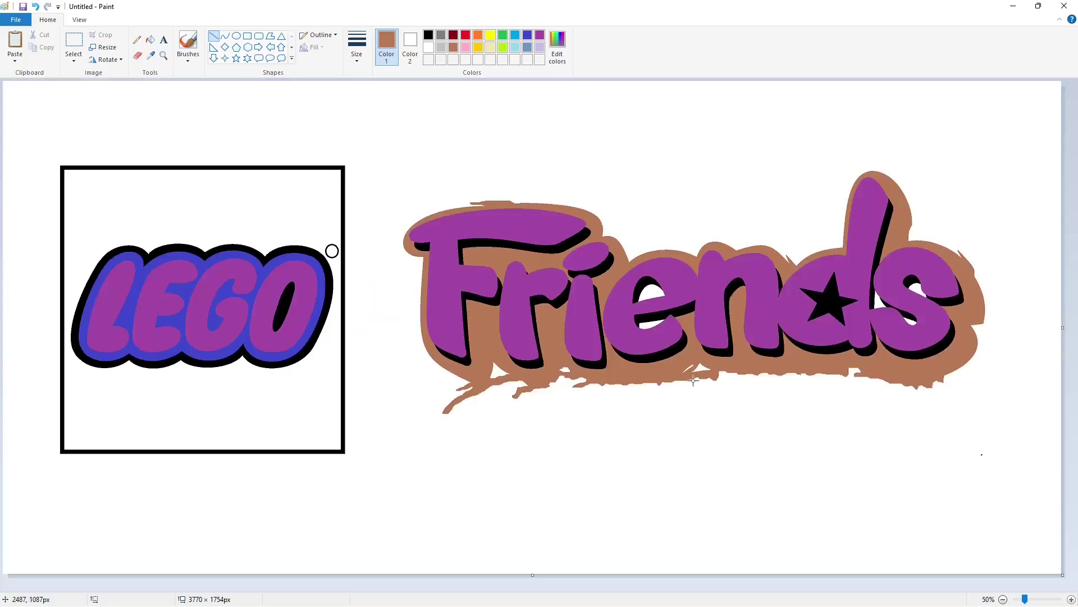
# Add small white freehand marks along the lower part of the brown border
pyautogui.click(137, 40)
pyautogui.click(429, 47)
pyautogui.click(357, 48)
pyautogui.click(379, 120)
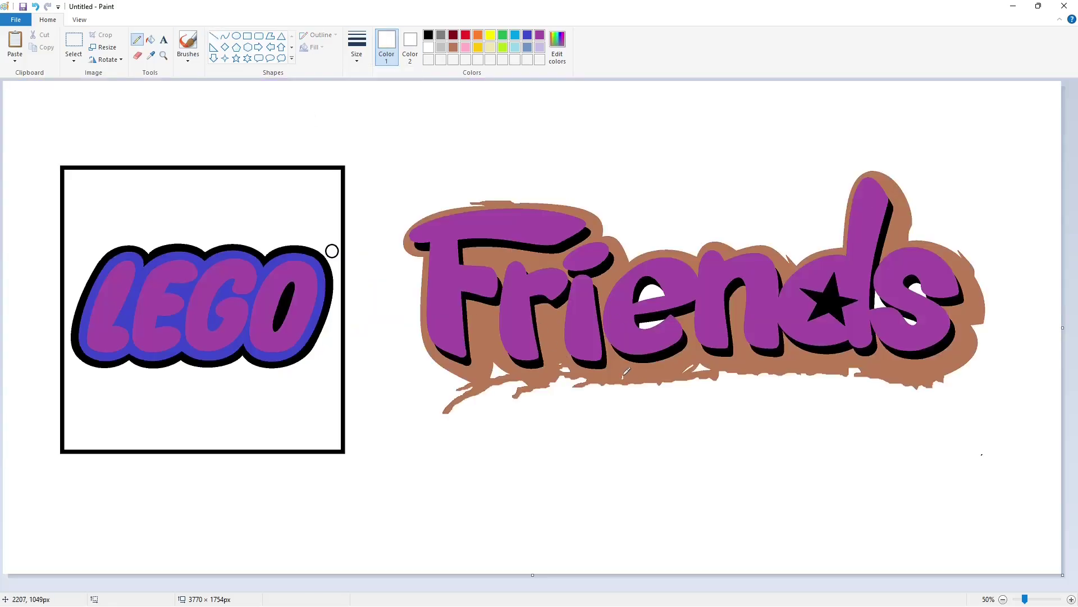
pyautogui.hotkey('ctrl', 'z')
# Draw small black freehand splatter outlines below the brown border under the F and r
pyautogui.click(358, 49)
pyautogui.click(373, 142)
pyautogui.click(429, 35)
pyautogui.moveTo(486, 410); pyautogui.dragTo(494, 406)
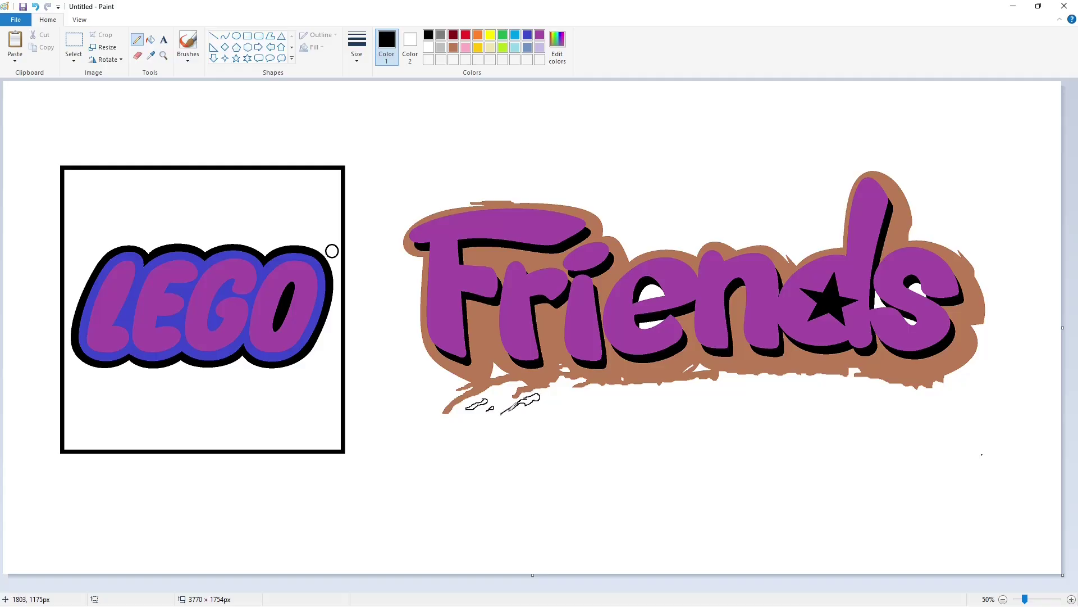
pyautogui.moveTo(509, 411); pyautogui.dragTo(501, 415)
pyautogui.click(356, 48)
pyautogui.click(384, 124)
pyautogui.hotkey('ctrl', 'z')
# Draw rough black freehand strokes just above the s, the n and the start of the F's crossbar
pyautogui.moveTo(919, 235); pyautogui.dragTo(948, 244)
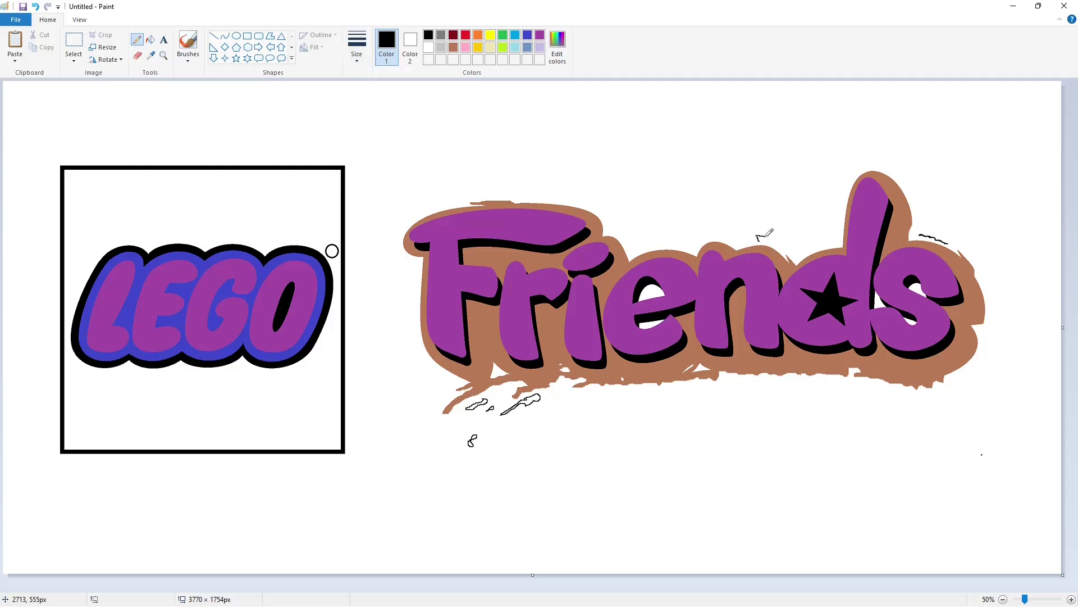
pyautogui.moveTo(765, 237); pyautogui.dragTo(783, 248)
pyautogui.moveTo(404, 219)
pyautogui.mouseDown()
pyautogui.moveTo(452, 204)
pyautogui.moveTo(403, 219)
pyautogui.mouseUp()
# Scatter small black freehand specks around the splatter shapes below the F and r
pyautogui.click(1072, 600)
pyautogui.scroll(-3, 491, 554)
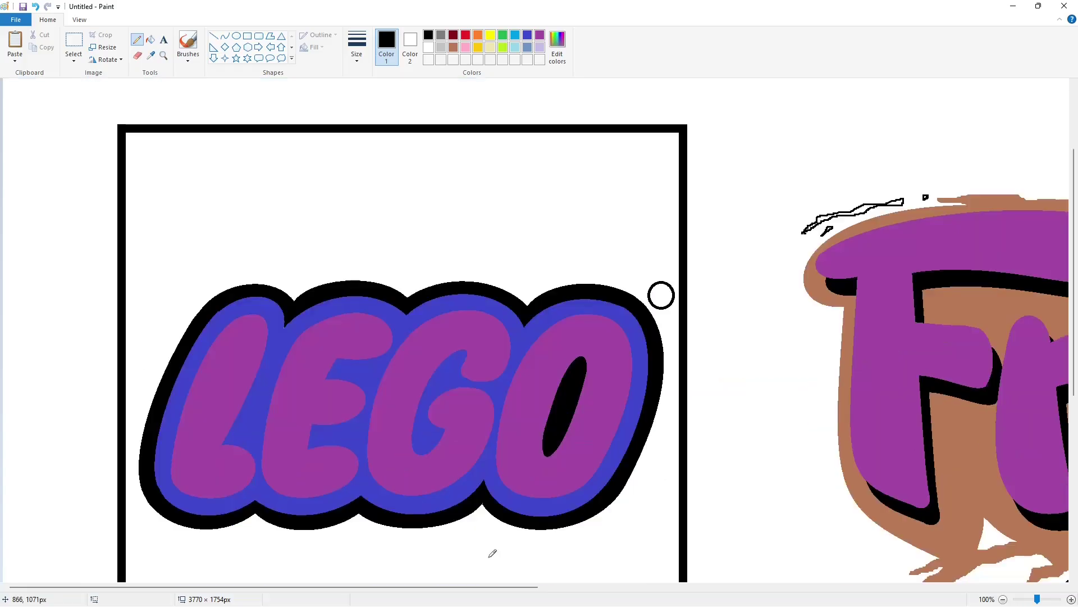
pyautogui.moveTo(488, 586); pyautogui.dragTo(1020, 587)
pyautogui.click(137, 56)
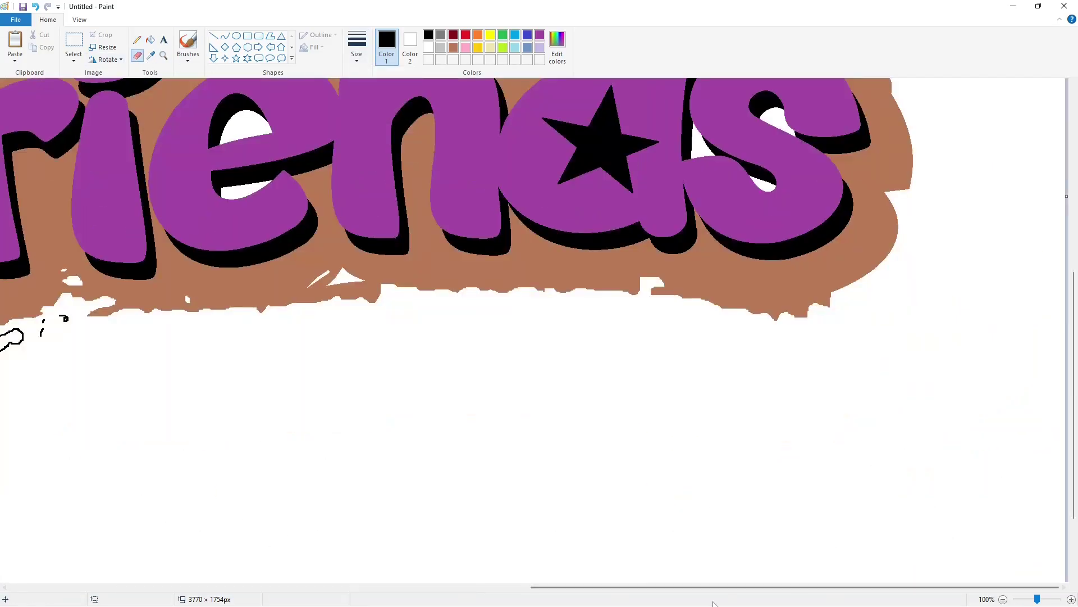
pyautogui.moveTo(712, 586); pyautogui.dragTo(426, 586)
pyautogui.click(137, 39)
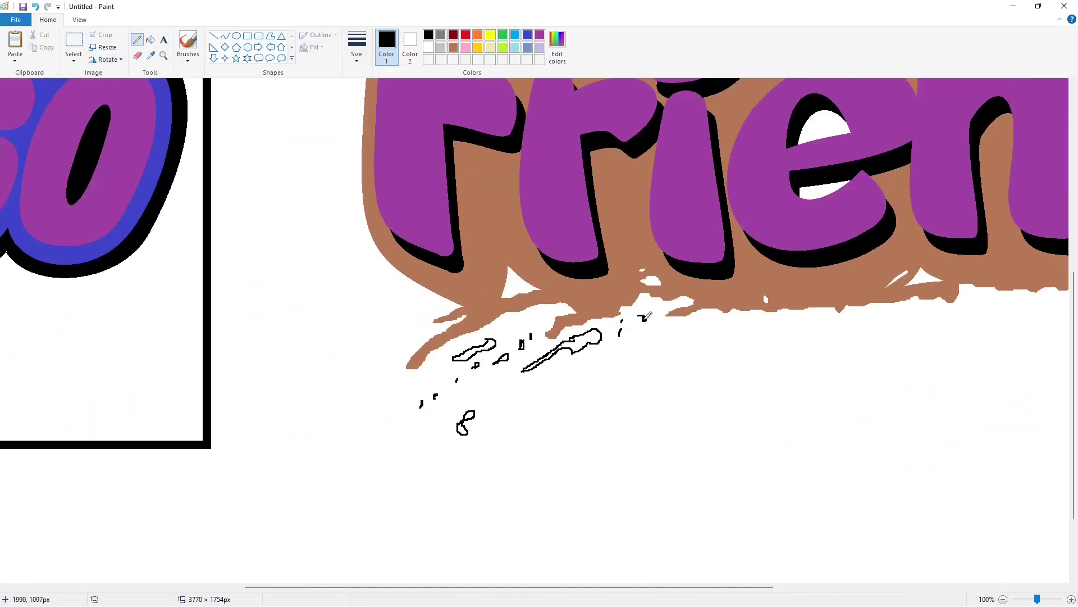
pyautogui.scroll(6, 482, 366)
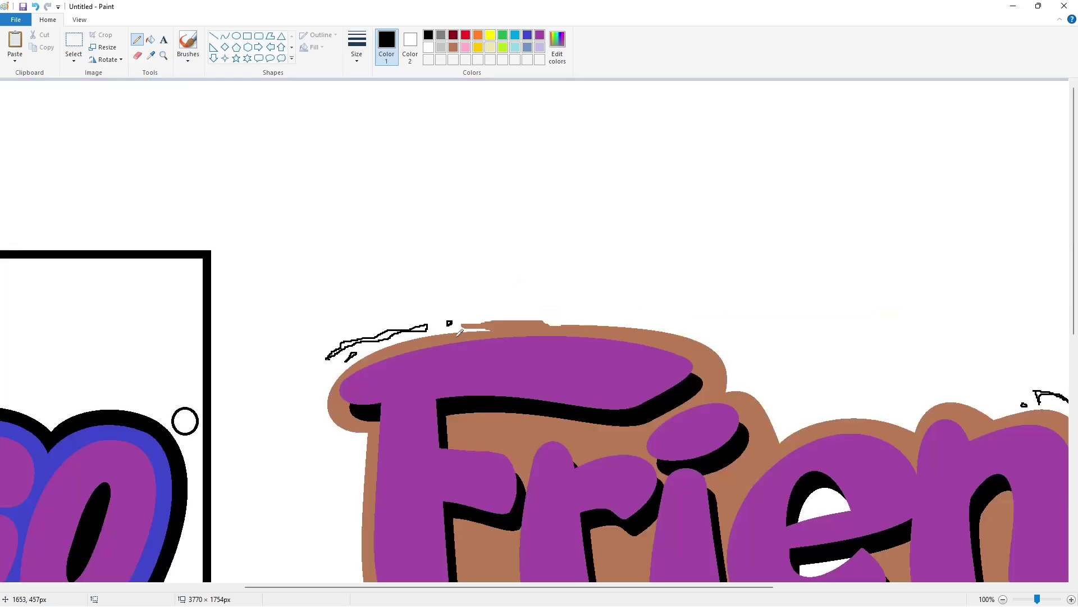
# Fill the outlined strokes above the F and n and the splatter shapes below the word black
pyautogui.click(150, 39)
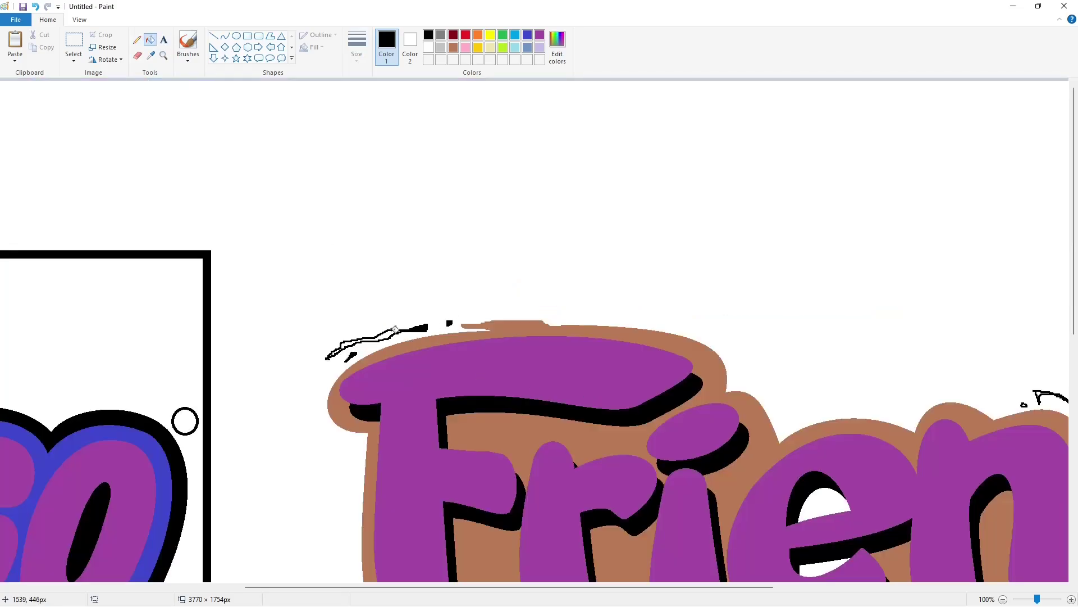
pyautogui.click(382, 336)
pyautogui.scroll(-6, 393, 354)
pyautogui.click(465, 356)
pyautogui.click(504, 358)
pyautogui.click(588, 338)
pyautogui.click(549, 357)
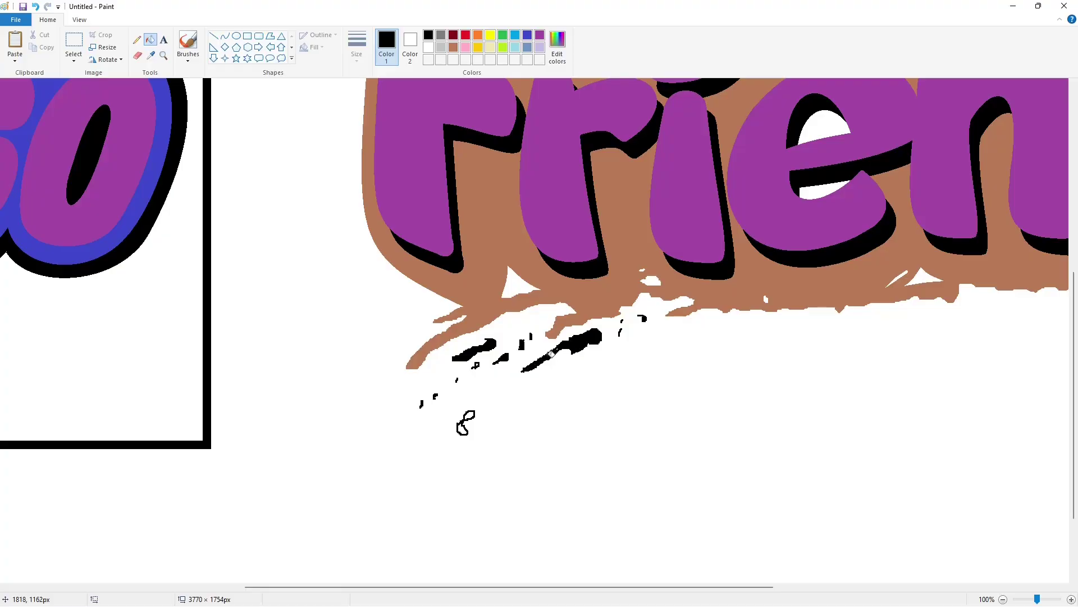
pyautogui.click(469, 415)
pyautogui.click(462, 429)
pyautogui.moveTo(600, 586); pyautogui.dragTo(885, 586)
pyautogui.scroll(6, 885, 538)
pyautogui.click(462, 389)
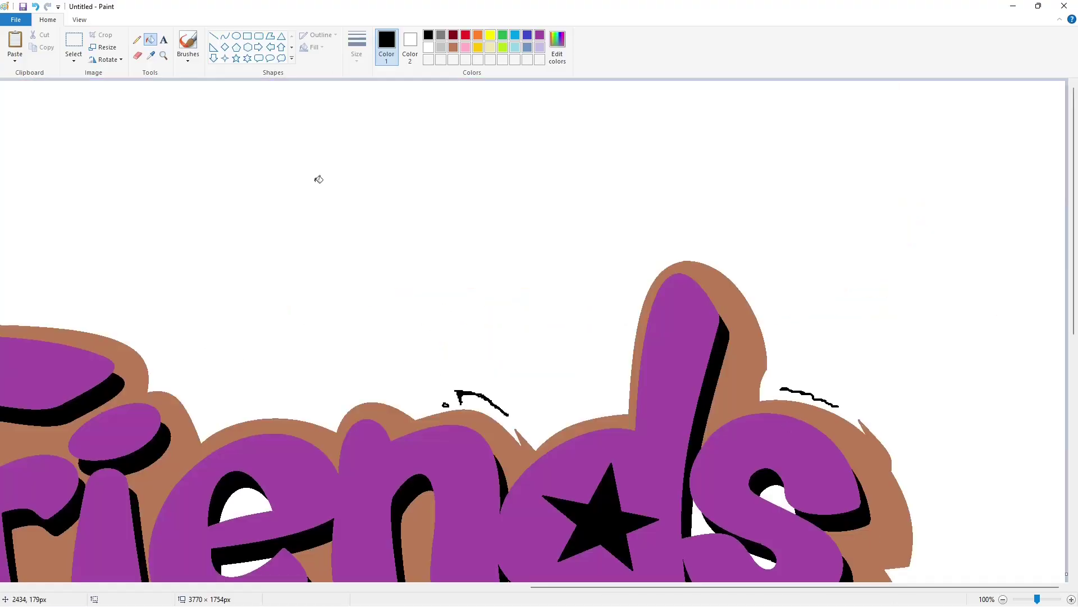
pyautogui.click(137, 40)
pyautogui.hscroll(-10, 486, 392)
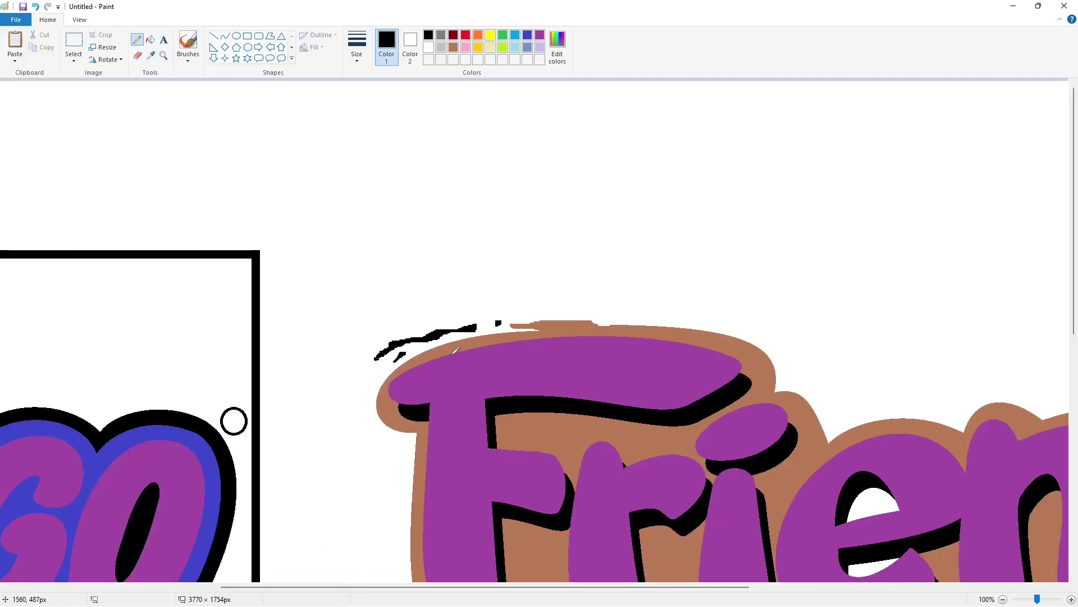
pyautogui.scroll(-7, 456, 350)
pyautogui.hscroll(8, 558, 571)
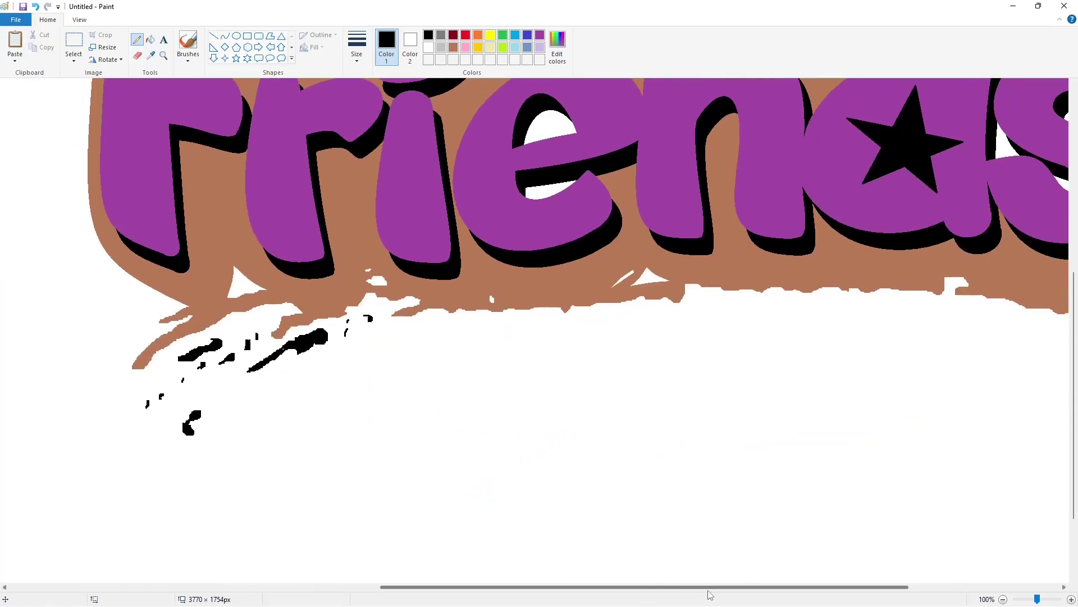
pyautogui.scroll(-3, 906, 500)
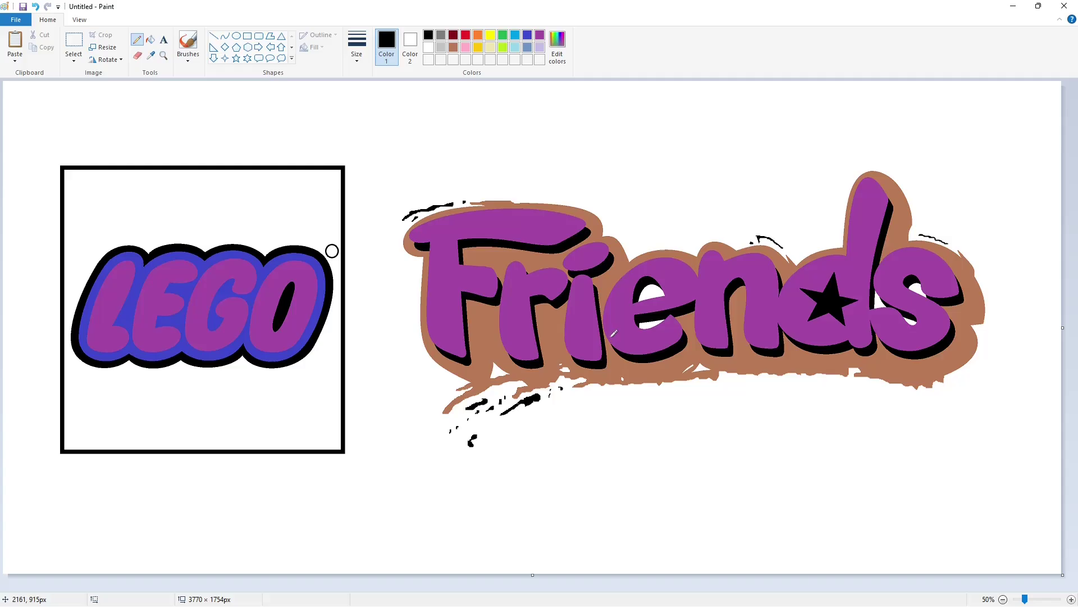
# Define a custom dark indigo color and refill the brown border around the Friends word with it
pyautogui.click(527, 36)
pyautogui.click(557, 47)
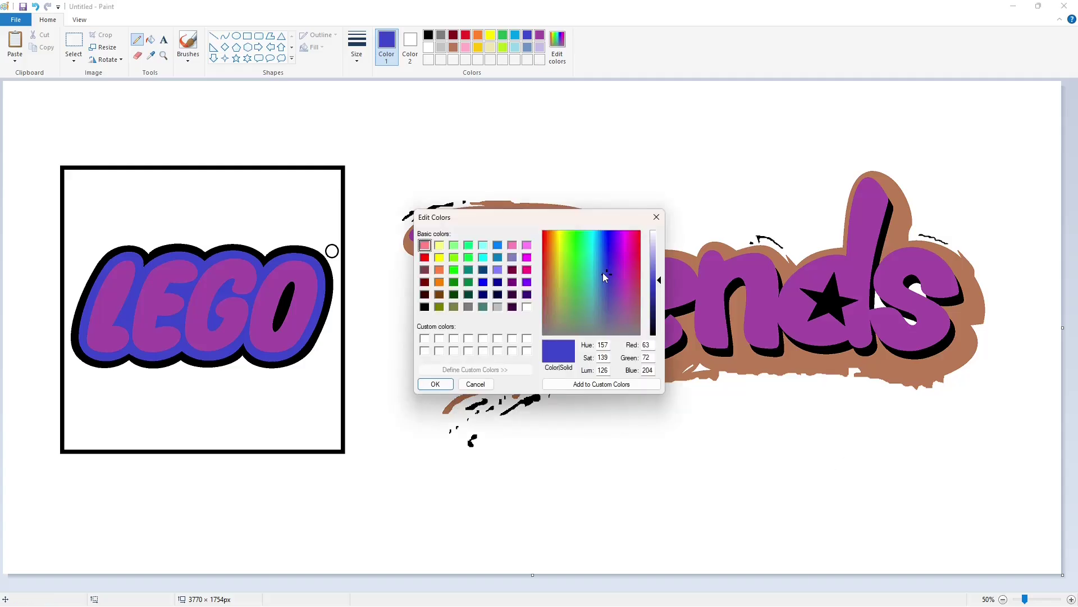
pyautogui.click(614, 262)
pyautogui.click(658, 303)
pyautogui.click(436, 385)
pyautogui.click(440, 381)
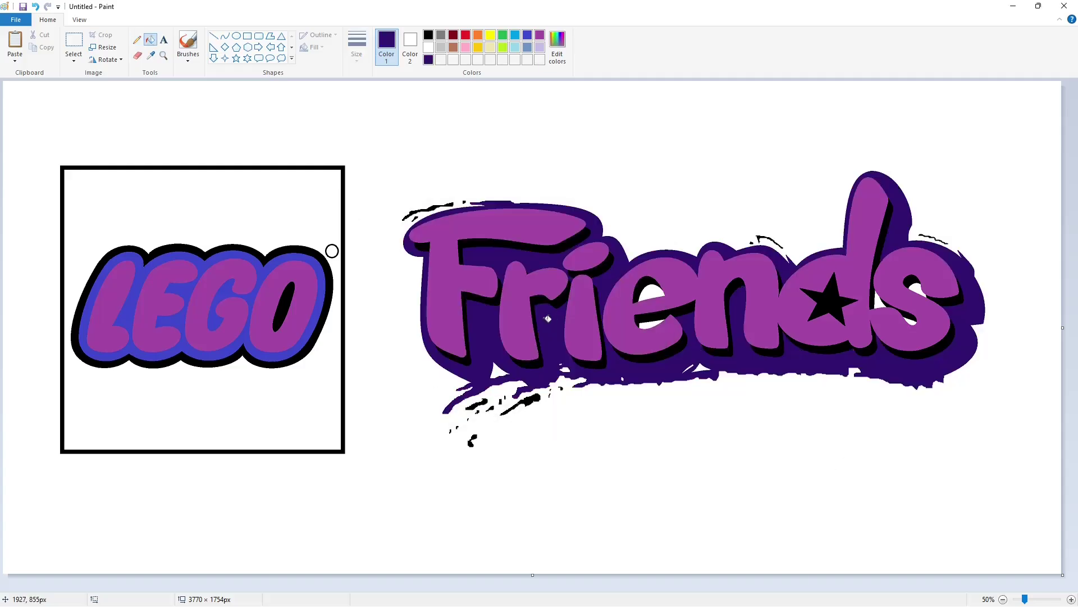
# Fill the black strokes above the F with dark indigo
pyautogui.scroll(3, 975, 524)
pyautogui.hscroll(6, 573, 321)
pyautogui.click(547, 329)
pyautogui.click(476, 355)
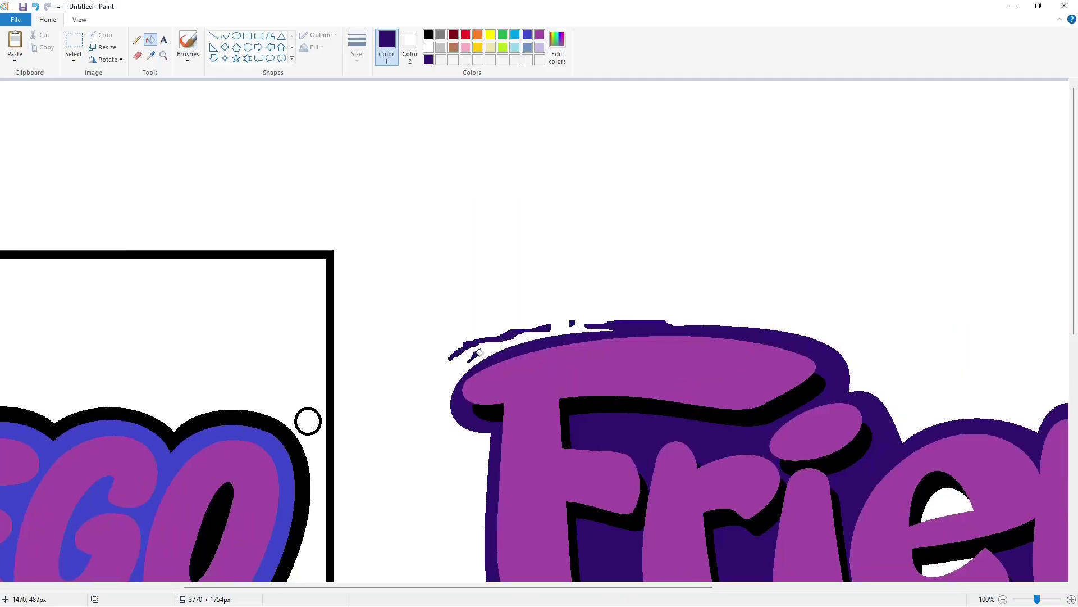
# Fill all the black splatter shapes and specks below the F and r with dark indigo
pyautogui.scroll(-6, 478, 354)
pyautogui.click(587, 356)
pyautogui.click(544, 403)
pyautogui.click(558, 396)
pyautogui.click(580, 380)
pyautogui.click(598, 366)
pyautogui.click(624, 358)
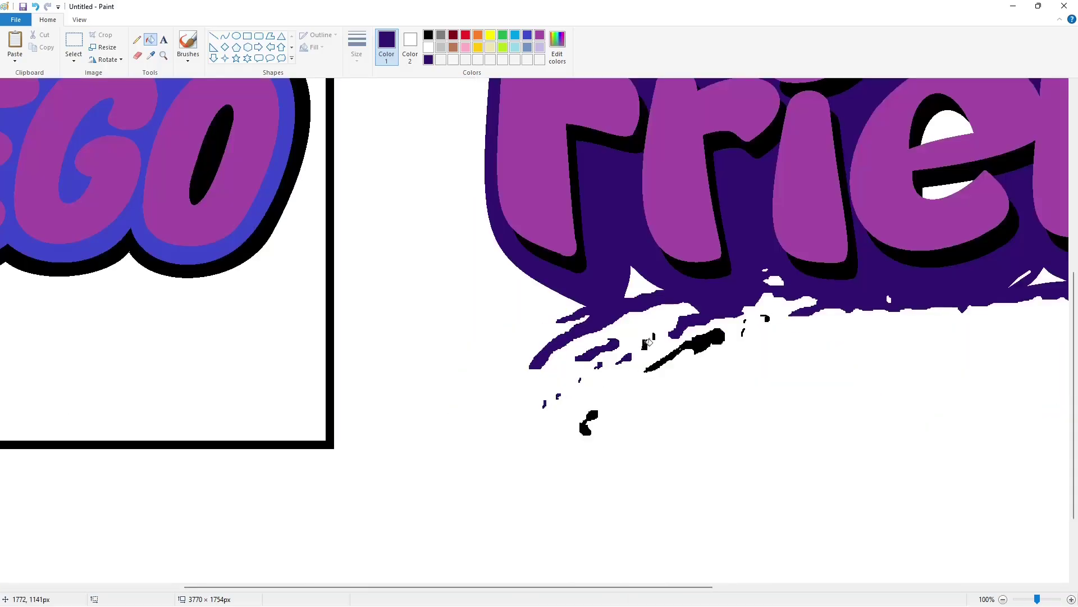
pyautogui.click(644, 344)
pyautogui.click(655, 336)
pyautogui.click(709, 338)
pyautogui.click(586, 422)
pyautogui.click(745, 321)
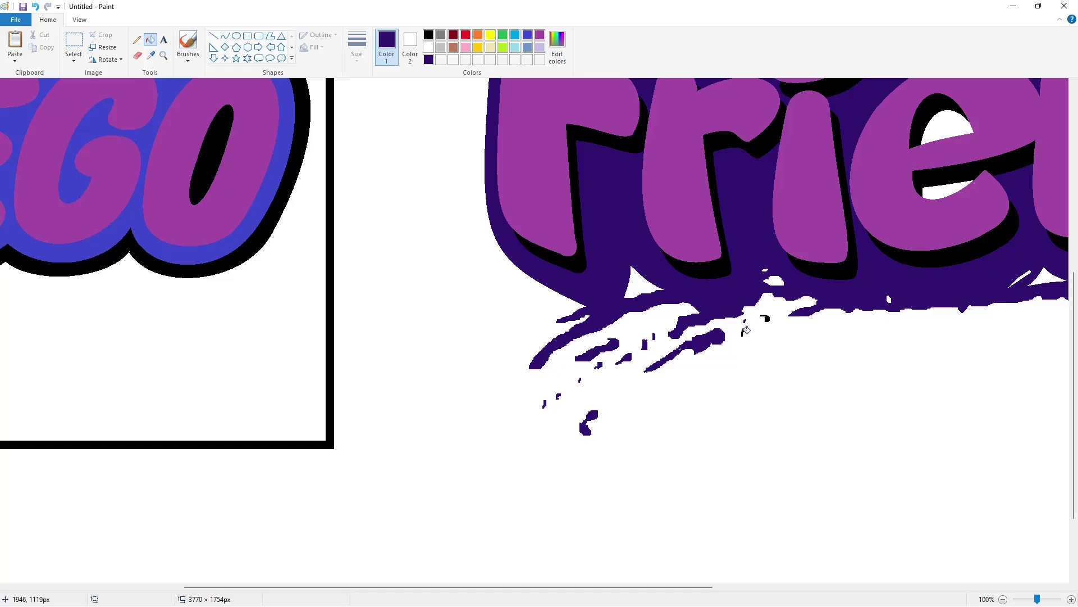
pyautogui.click(743, 332)
pyautogui.click(767, 319)
# Fill the black strokes above the n and s and the star inside the d with dark indigo
pyautogui.moveTo(545, 587); pyautogui.dragTo(879, 587)
pyautogui.scroll(7, 837, 460)
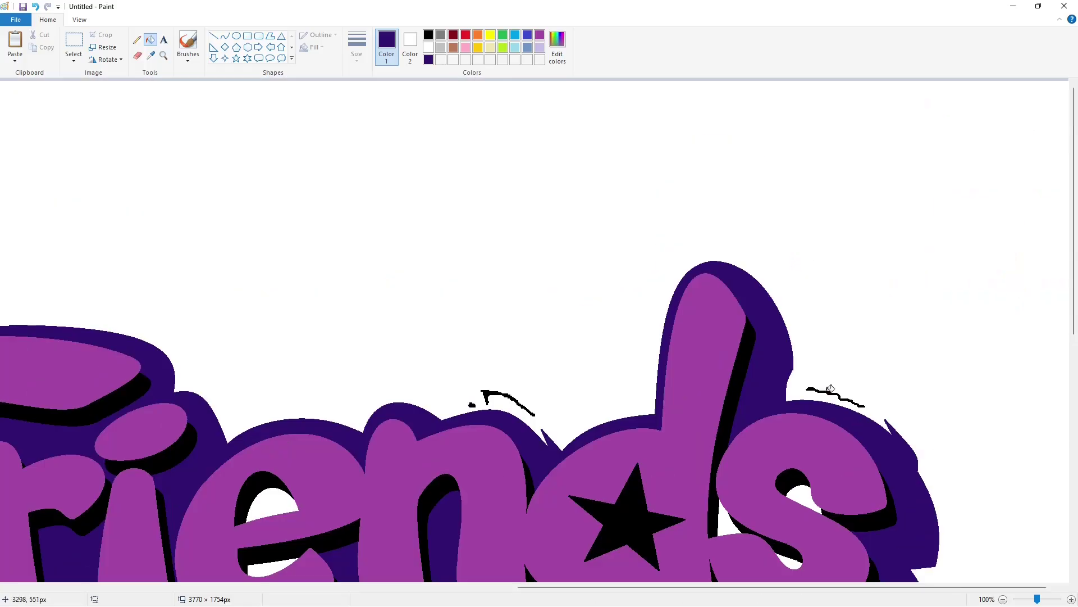
pyautogui.moveTo(600, 587); pyautogui.dragTo(589, 588)
pyautogui.click(669, 556)
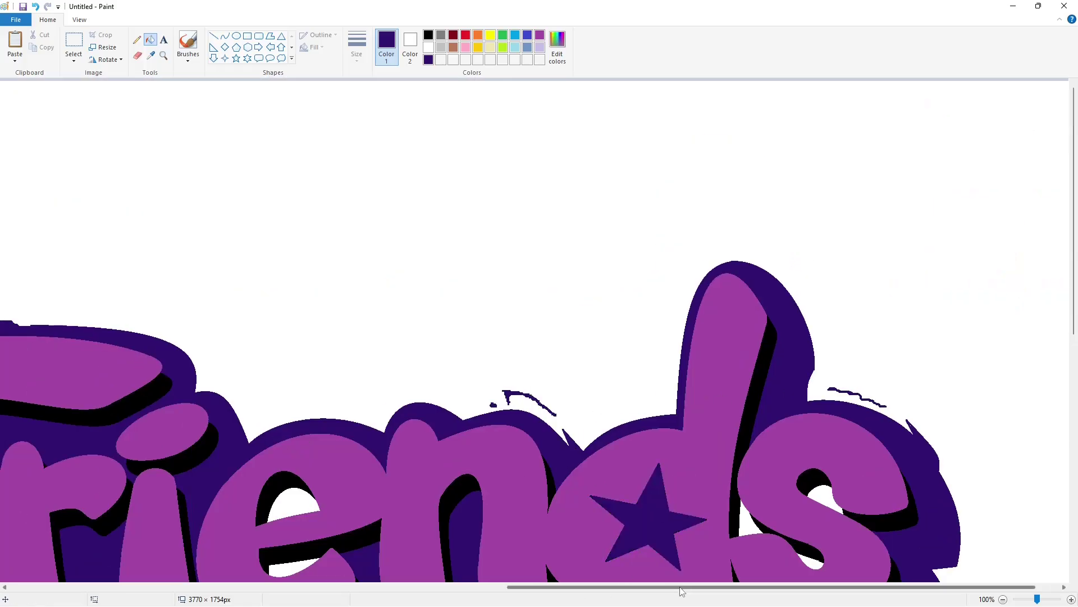
# Define a slightly lighter custom red based on the palette red
pyautogui.moveTo(673, 587); pyautogui.dragTo(438, 587)
pyautogui.scroll(-5, 766, 498)
pyautogui.scroll(-1, 821, 435)
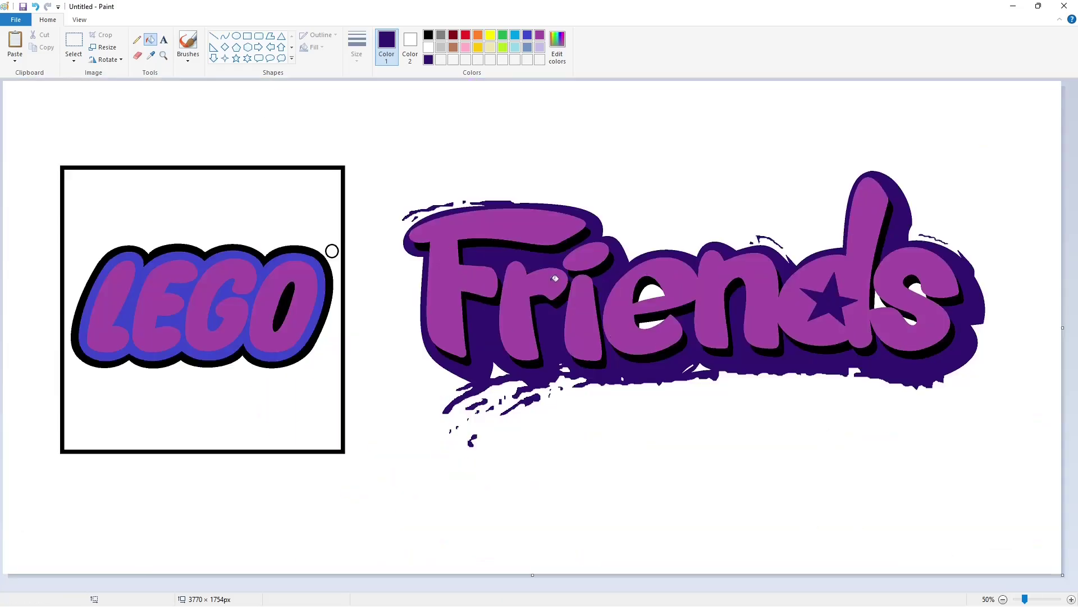
pyautogui.click(466, 35)
pyautogui.click(557, 47)
pyautogui.click(631, 248)
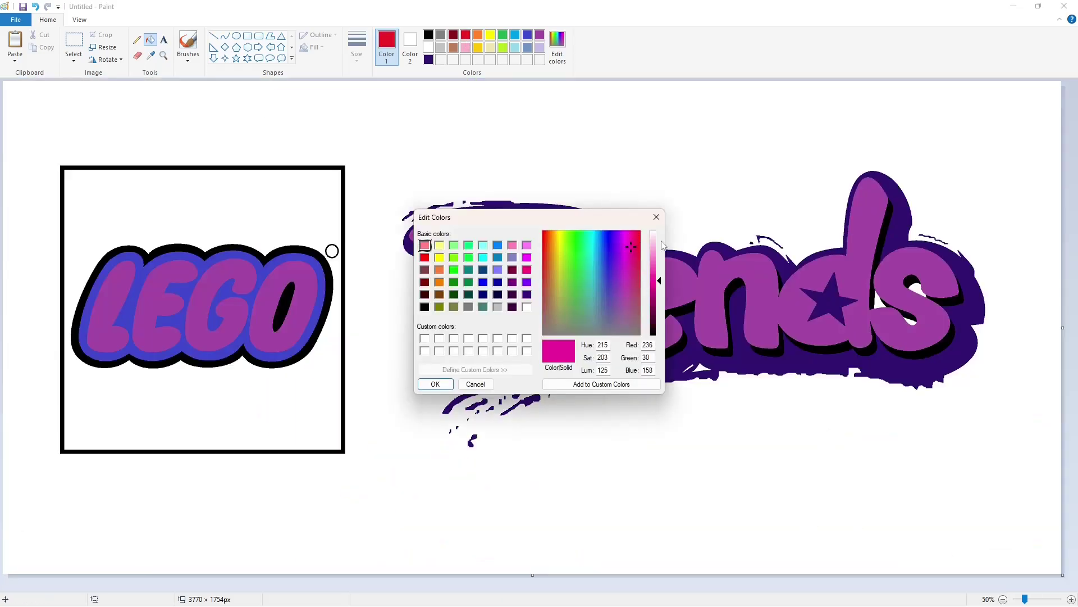
pyautogui.click(656, 216)
pyautogui.click(557, 48)
pyautogui.moveTo(657, 280); pyautogui.dragTo(657, 272)
pyautogui.click(441, 384)
# Define a custom light green based on the palette lime
pyautogui.click(503, 48)
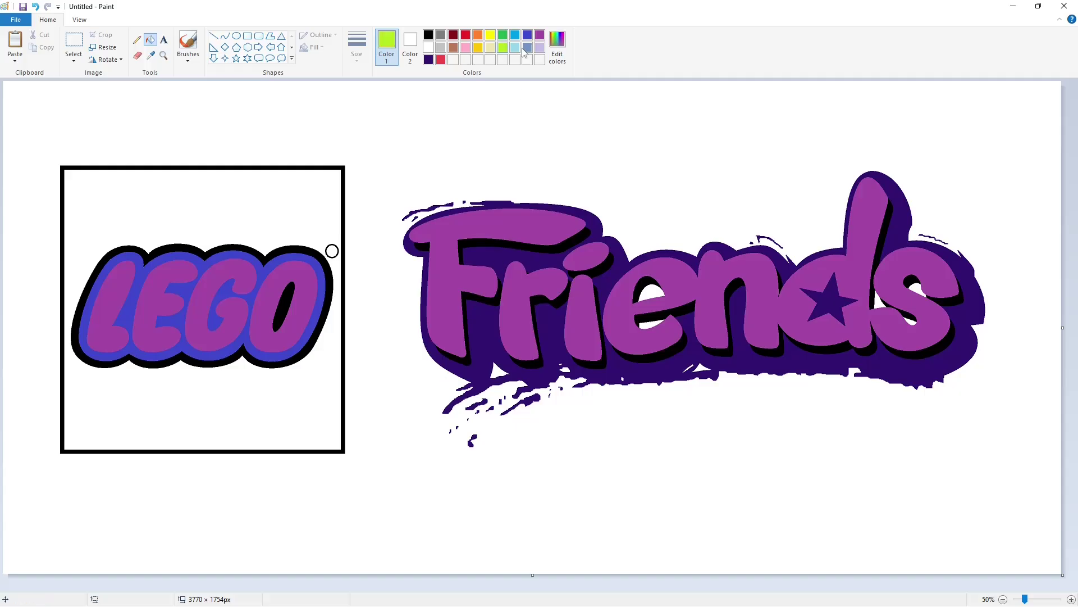
pyautogui.click(557, 48)
pyautogui.click(569, 250)
pyautogui.click(435, 384)
# Define a custom muted light purple based on the dark indigo
pyautogui.click(429, 60)
pyautogui.click(557, 48)
pyautogui.click(659, 284)
pyautogui.moveTo(658, 286); pyautogui.dragTo(659, 273)
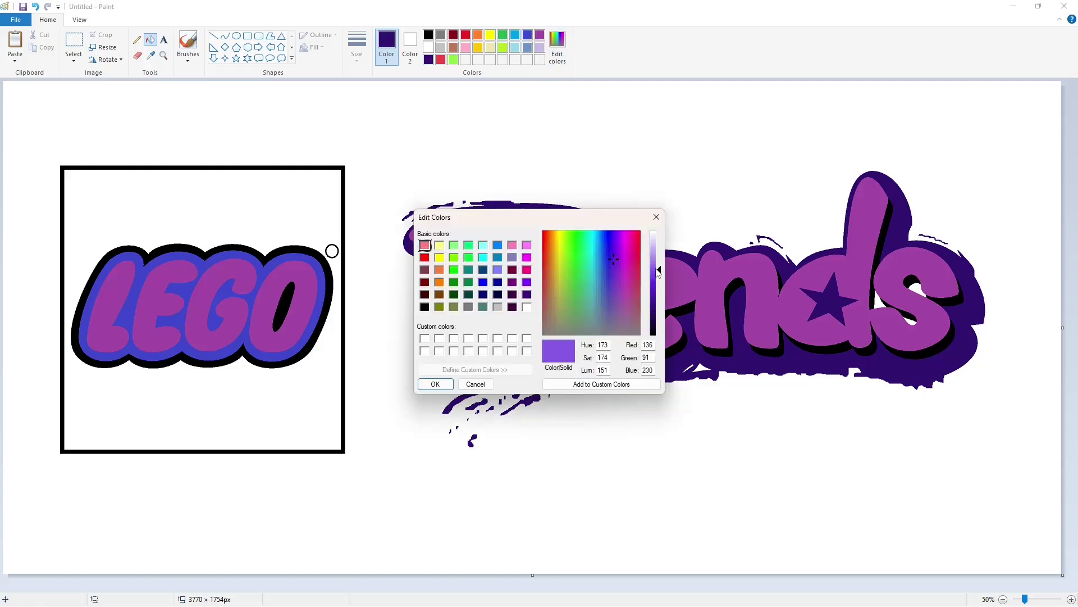
pyautogui.click(611, 283)
pyautogui.click(435, 384)
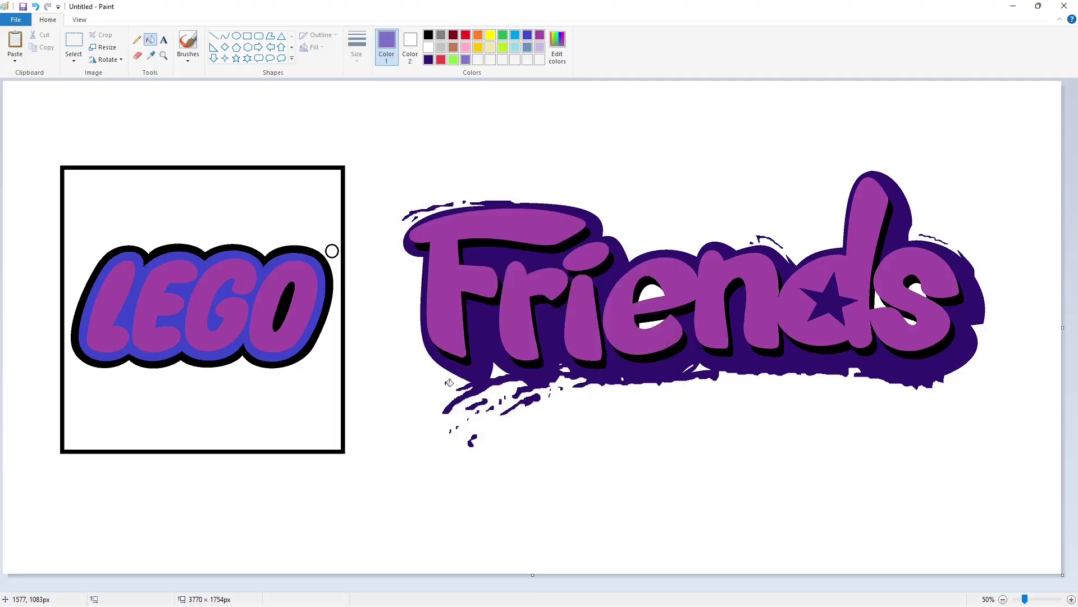
# Define a custom light blue and a custom pink
pyautogui.click(549, 54)
pyautogui.click(659, 271)
pyautogui.click(435, 384)
pyautogui.click(466, 47)
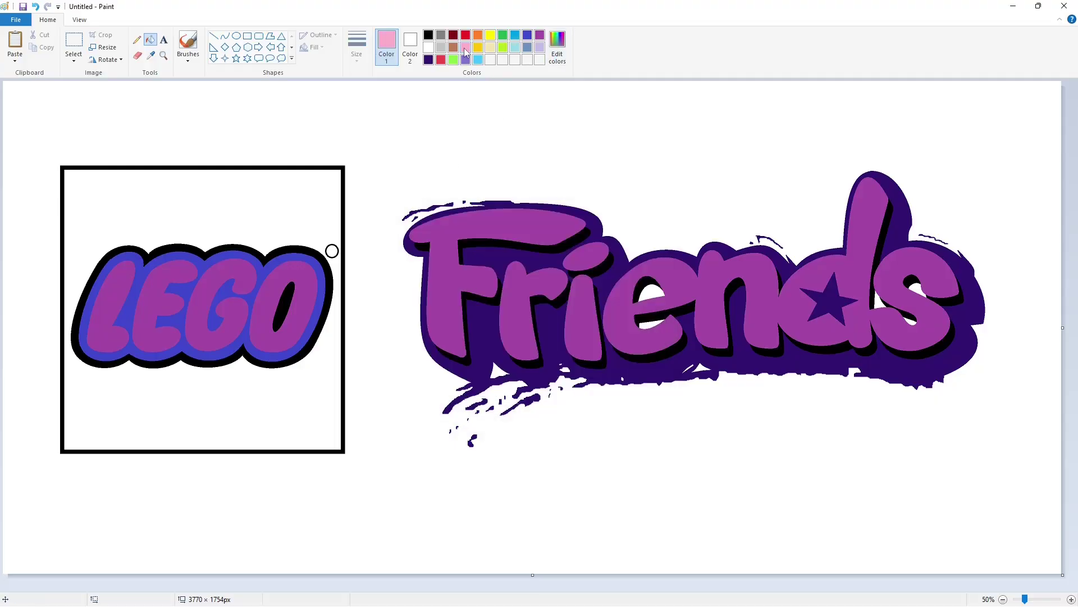
pyautogui.click(557, 48)
pyautogui.click(657, 262)
pyautogui.click(436, 384)
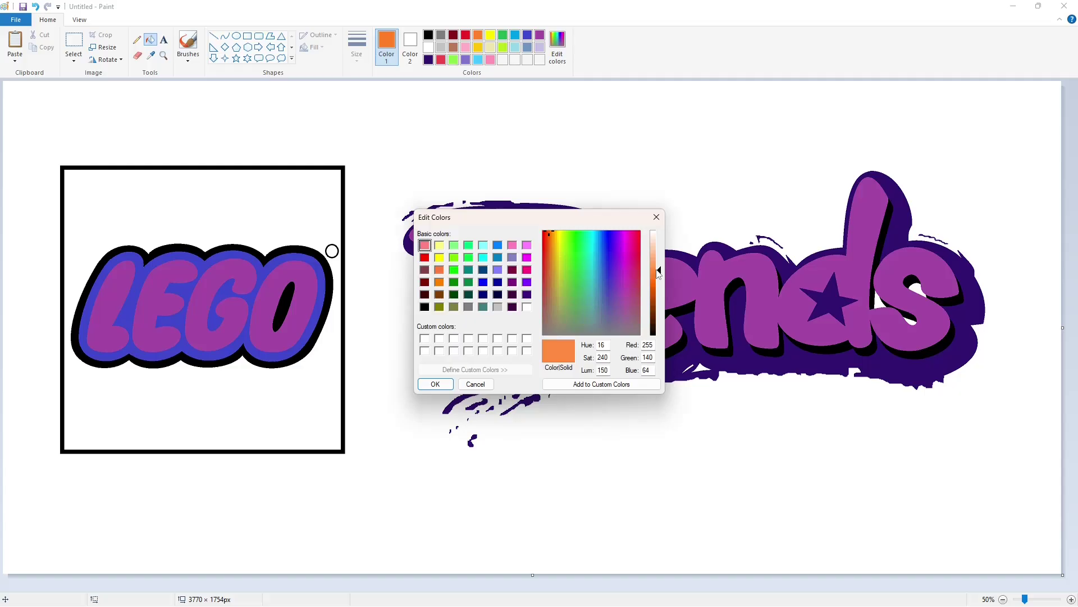
# Define a custom light orange (255, 140, 64) and a custom turquoise (27, 205, 169)
pyautogui.click(436, 384)
pyautogui.click(515, 34)
pyautogui.click(557, 47)
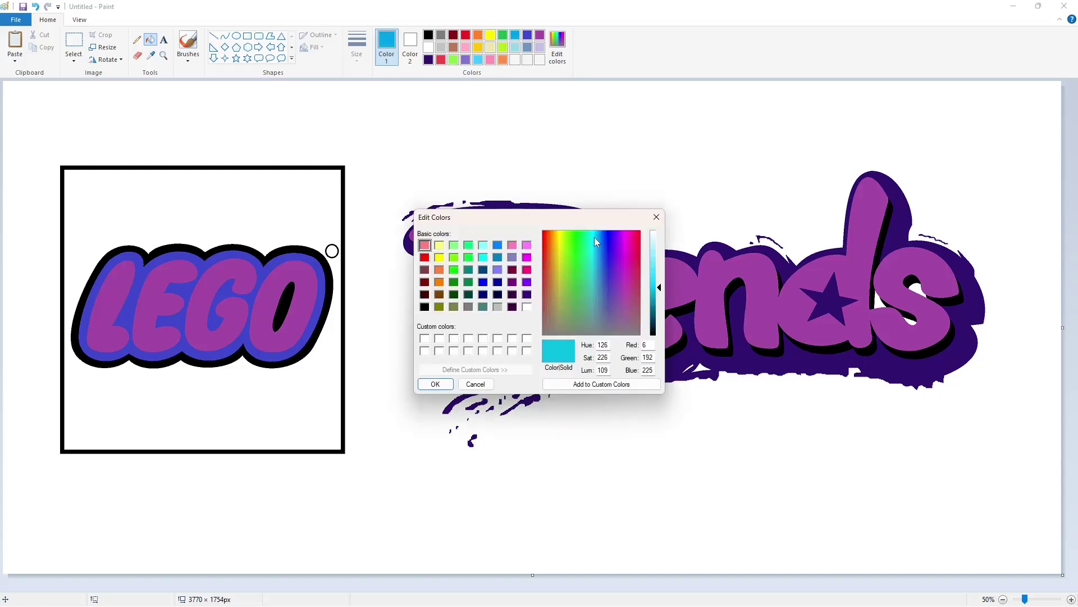
pyautogui.moveTo(594, 237)
pyautogui.mouseDown()
pyautogui.moveTo(593, 267)
pyautogui.moveTo(588, 253)
pyautogui.mouseUp()
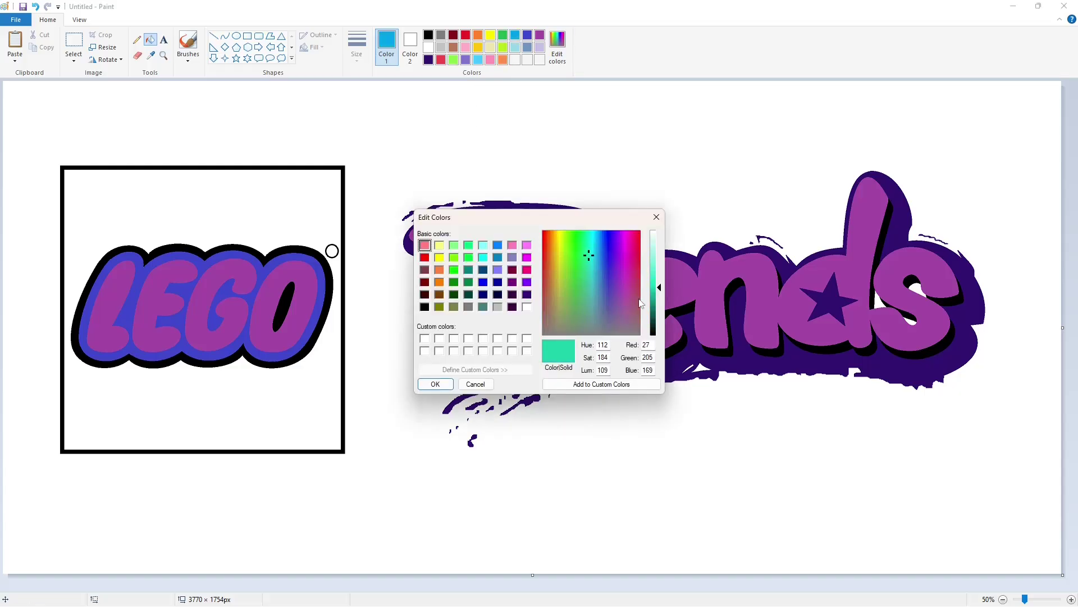
pyautogui.press('Return')
# Fill the F's shadow with the custom red and the r's shadow with the custom light green
pyautogui.click(1071, 599)
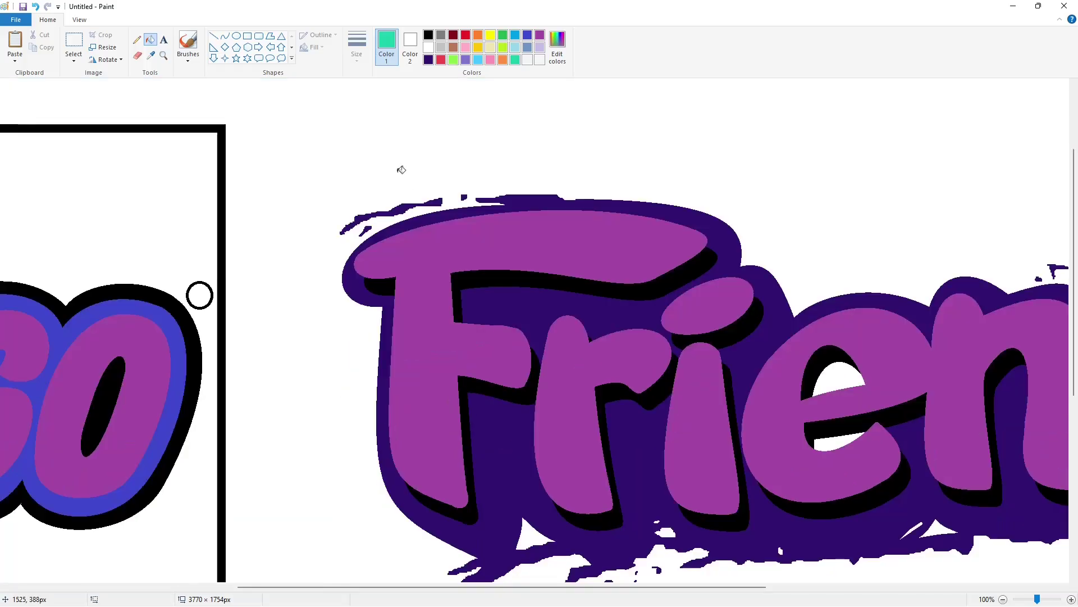
pyautogui.click(441, 59)
pyautogui.click(616, 289)
pyautogui.click(482, 381)
pyautogui.click(385, 285)
pyautogui.click(453, 59)
pyautogui.click(612, 390)
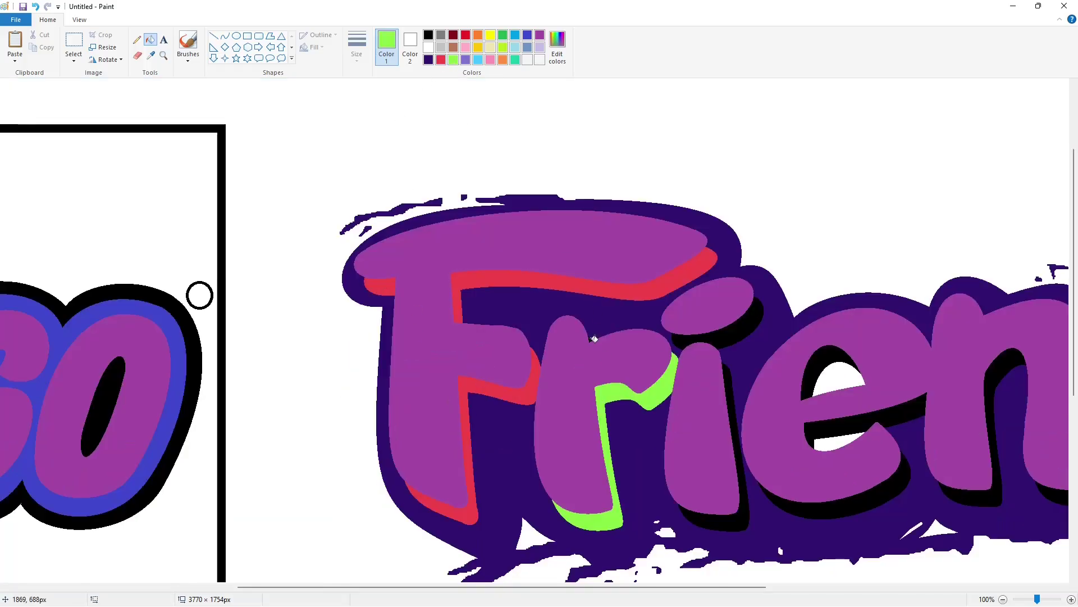
# Fill the shadows of the i's dot and stem with the custom light purple
pyautogui.hscroll(3, 571, 437)
pyautogui.click(466, 60)
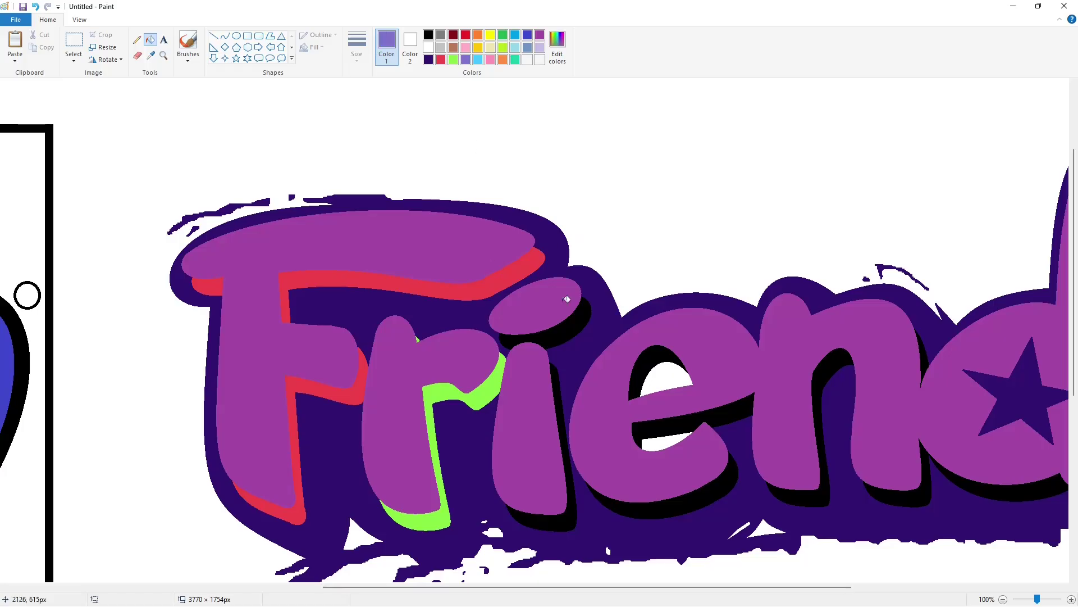
pyautogui.click(584, 317)
pyautogui.click(566, 449)
# Fill all three parts of the e's shadow with the custom light blue
pyautogui.hscroll(6, 426, 377)
pyautogui.click(478, 59)
pyautogui.click(290, 382)
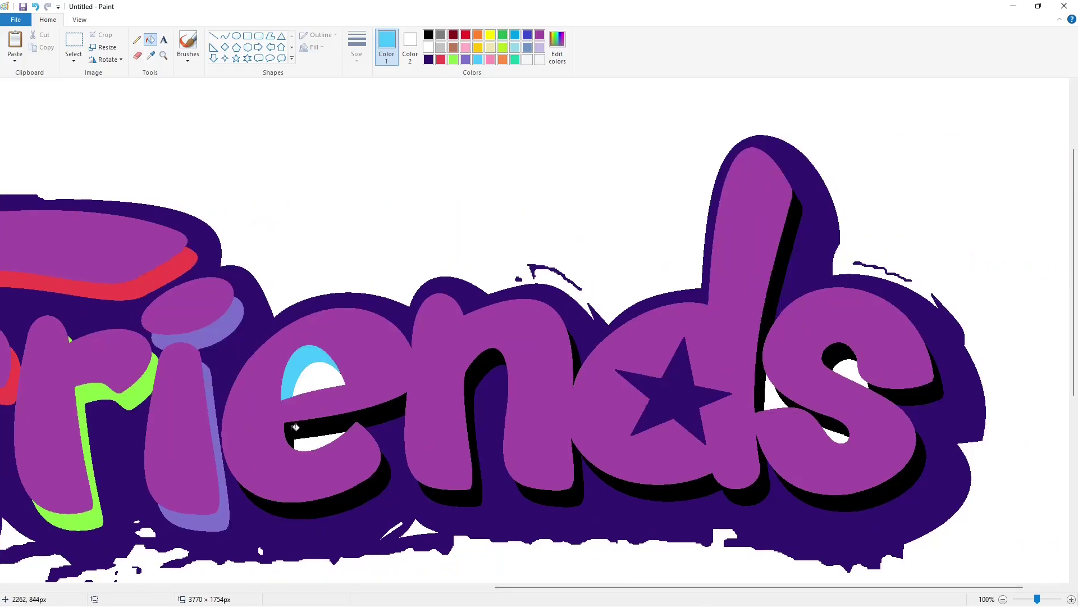
pyautogui.click(294, 427)
pyautogui.click(376, 486)
# Fill the n's arch and upper side shadows with the custom pink, and undo the fill at its second leg
pyautogui.click(493, 358)
pyautogui.click(576, 354)
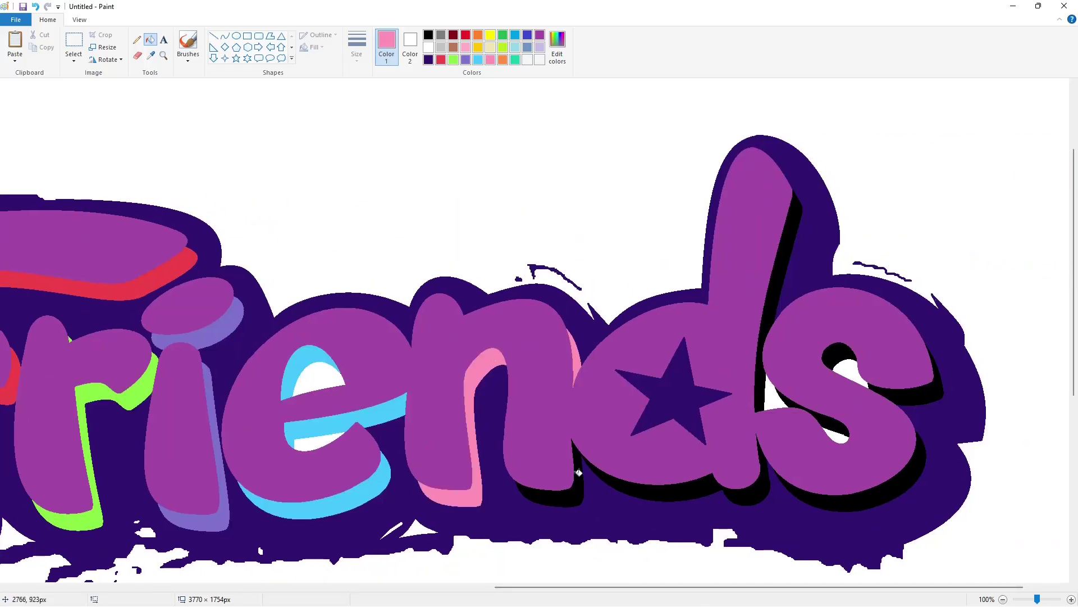
pyautogui.click(578, 483)
pyautogui.hotkey('ctrl', 'z')
# Recolor the Friends border light gray and use the thickest line to separate the n's shadow from the d's
pyautogui.click(441, 47)
pyautogui.click(608, 498)
pyautogui.click(213, 35)
pyautogui.click(357, 48)
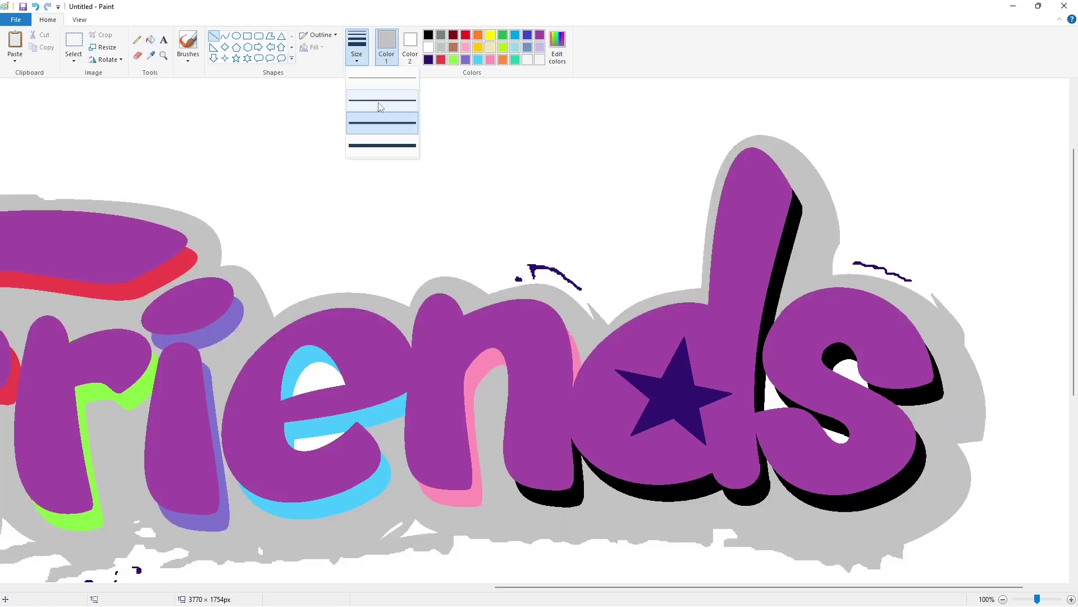
pyautogui.click(384, 152)
pyautogui.click(539, 35)
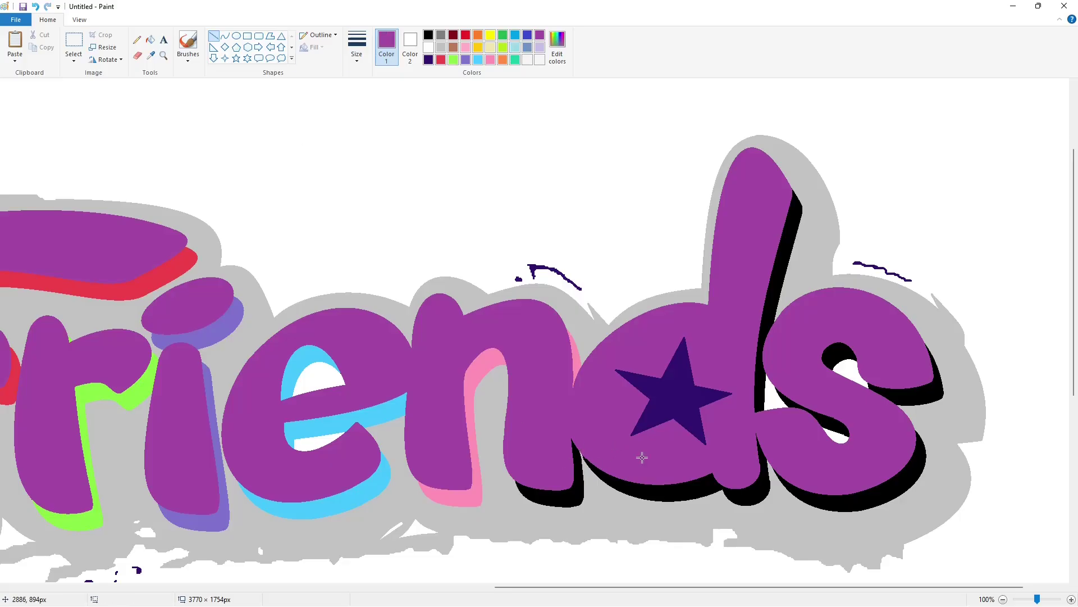
# Refill the gray border around Friends with the dark indigo sampled from the star
pyautogui.click(150, 40)
pyautogui.click(150, 57)
pyautogui.click(671, 390)
pyautogui.click(497, 402)
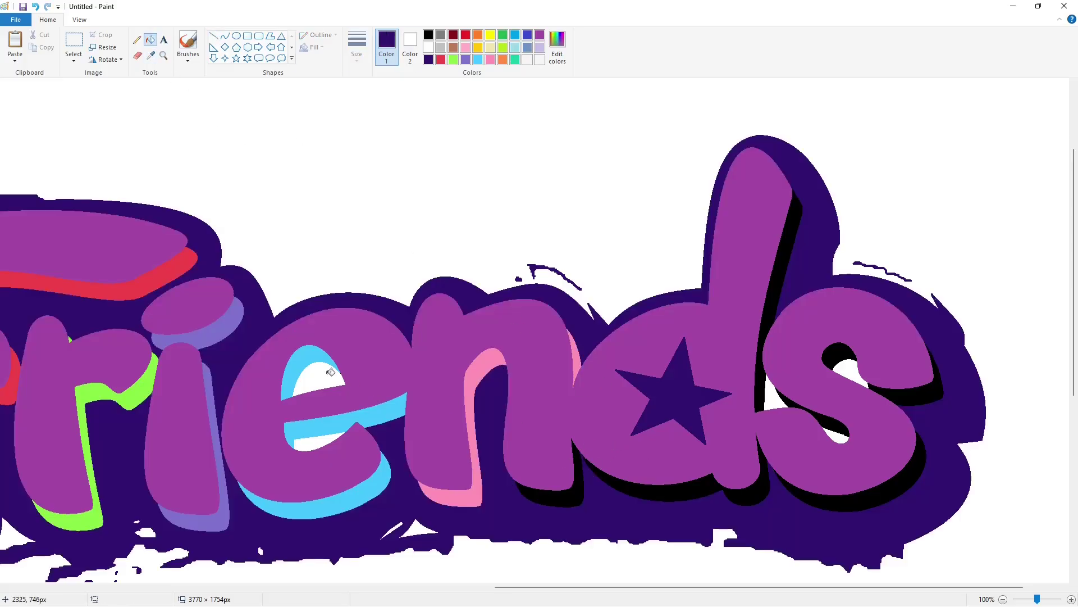
# Fill the white gaps inside the e, between the d and s, and inside the s with dark indigo
pyautogui.click(330, 374)
pyautogui.click(322, 441)
pyautogui.click(775, 396)
pyautogui.click(844, 437)
pyautogui.click(849, 365)
# Fill the n's remaining shadow with the custom pink and the d's shadow with the custom orange
pyautogui.click(490, 59)
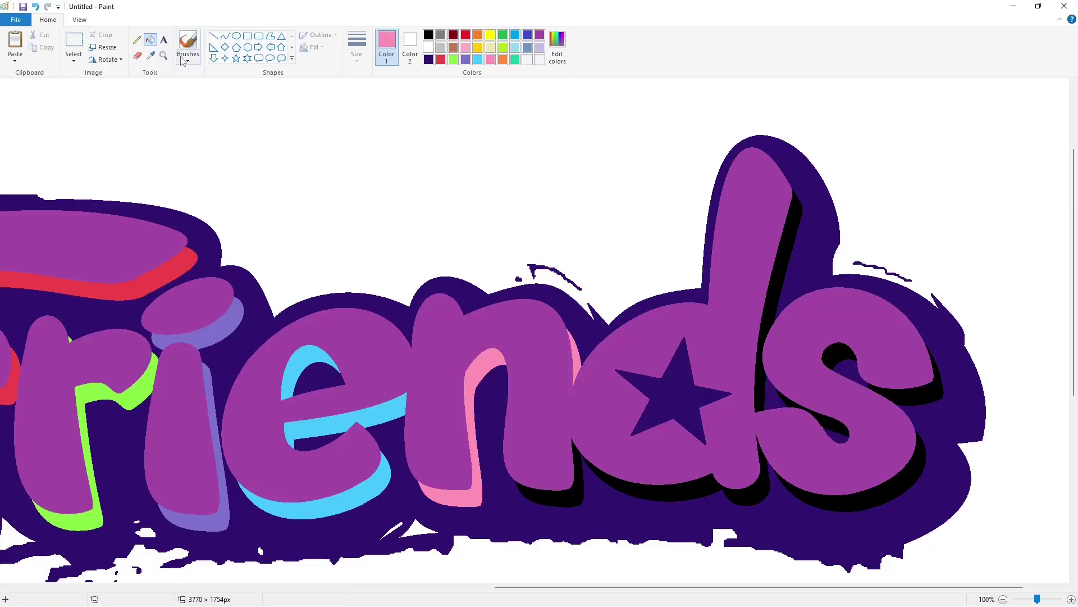
pyautogui.click(554, 497)
pyautogui.click(502, 60)
pyautogui.click(773, 296)
pyautogui.click(670, 484)
# Fill all parts of the s's shadow with the custom turquoise
pyautogui.hscroll(2, 671, 484)
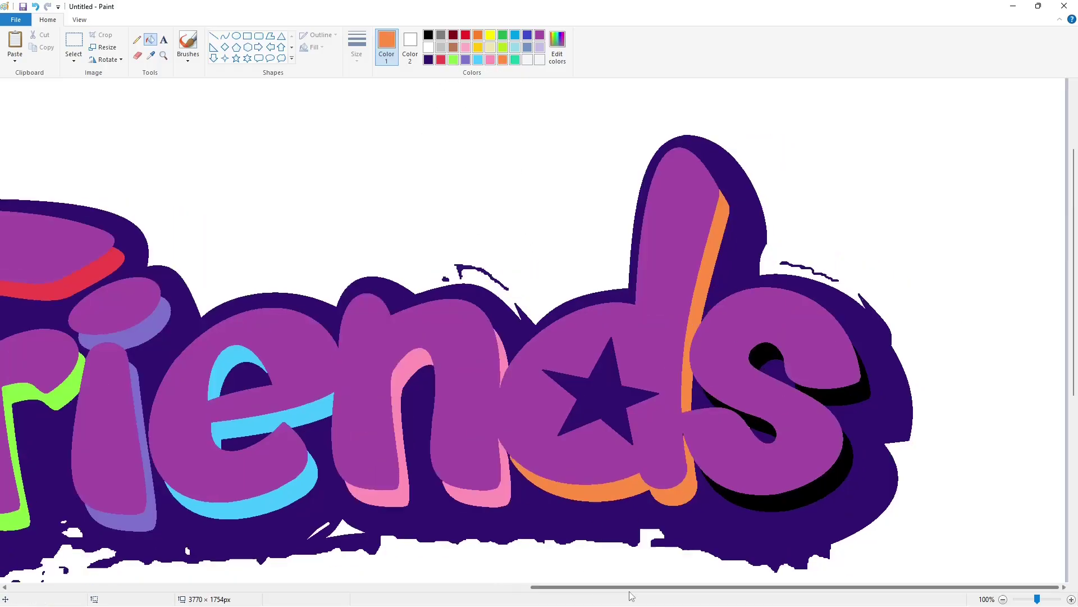
pyautogui.click(716, 401)
pyautogui.click(766, 352)
pyautogui.click(841, 397)
pyautogui.click(837, 471)
# Define a custom pale cream color (250, 247, 228) based on the palette light yellow
pyautogui.moveTo(954, 588); pyautogui.dragTo(737, 590)
pyautogui.scroll(-3, 838, 558)
pyautogui.scroll(-1, 548, 193)
pyautogui.click(558, 48)
pyautogui.click(658, 242)
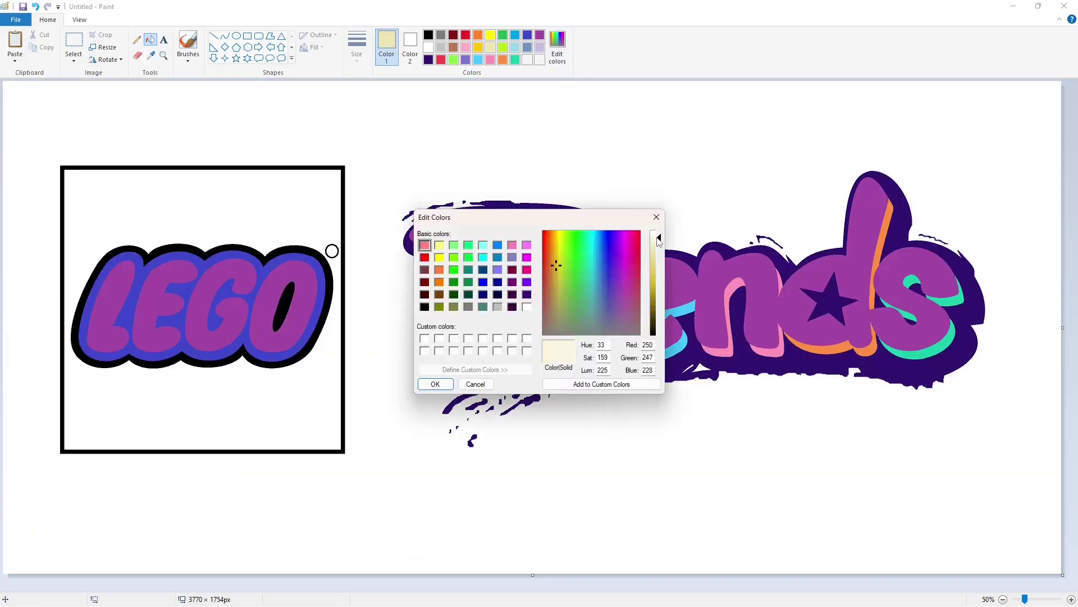
pyautogui.click(450, 381)
# Fill the purple faces of all the Friends letters with the pale cream color
pyautogui.click(443, 275)
pyautogui.click(520, 314)
pyautogui.click(584, 320)
pyautogui.click(587, 258)
pyautogui.click(628, 331)
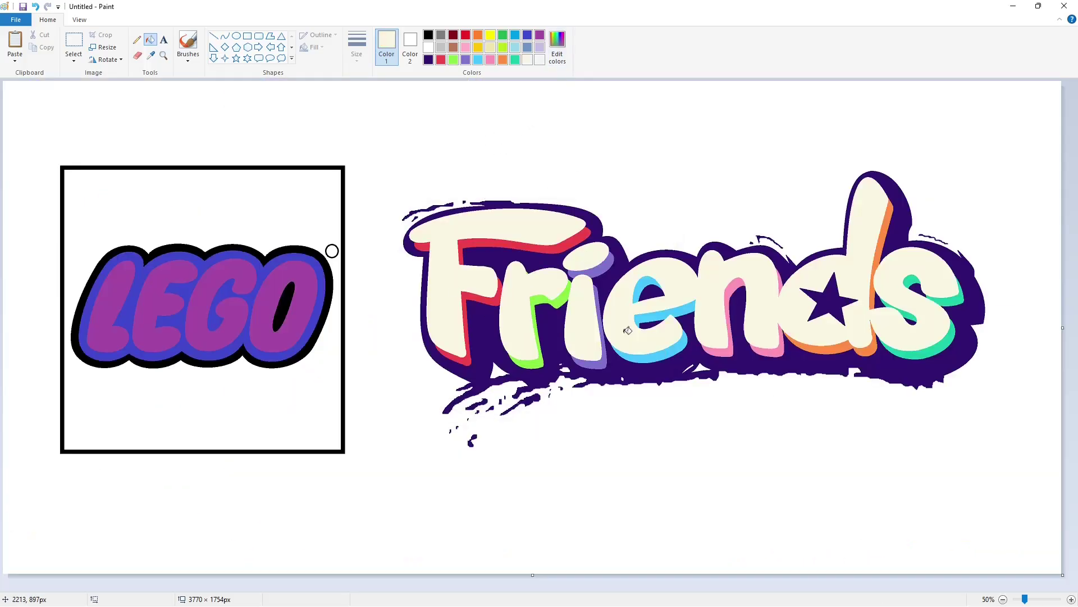
# Sample the border's dark indigo and start a text box under the d and s
pyautogui.click(1072, 600)
pyautogui.moveTo(443, 588); pyautogui.dragTo(974, 587)
pyautogui.scroll(-6, 966, 532)
pyautogui.click(163, 39)
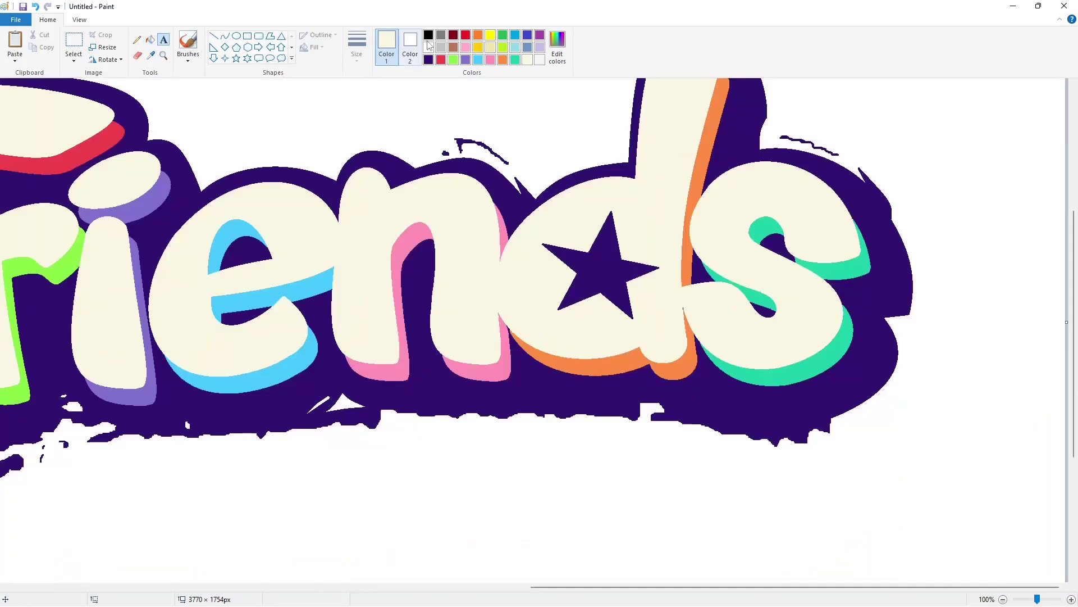
pyautogui.click(151, 56)
pyautogui.click(418, 337)
pyautogui.click(164, 40)
pyautogui.click(517, 404)
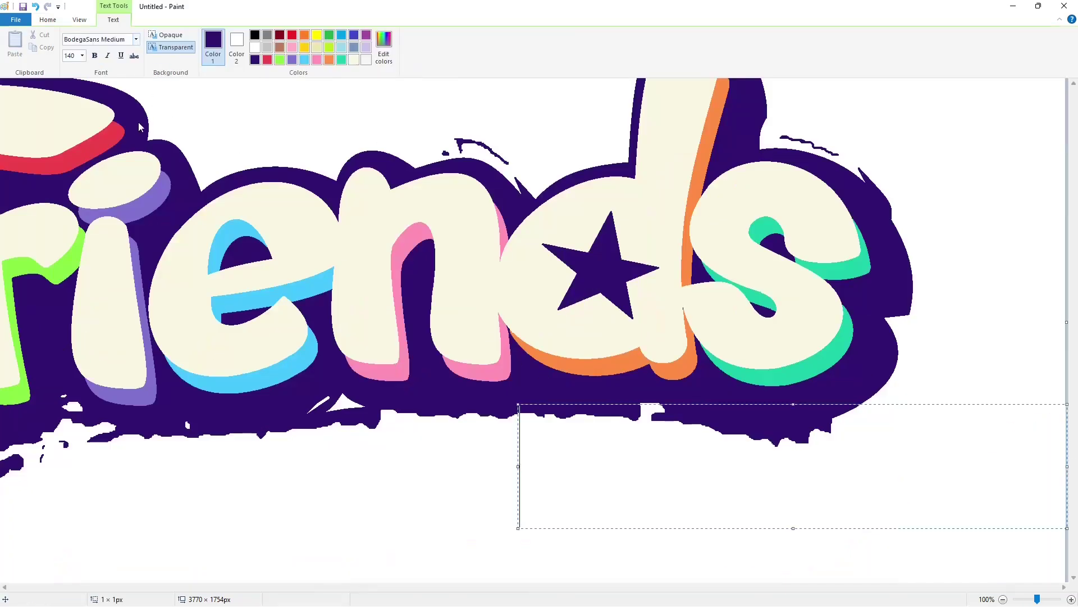
# Write "TM" in Arial at size 50
pyautogui.click(136, 40)
pyautogui.scroll(3, 112, 272)
pyautogui.click(104, 120)
pyautogui.write('TM')
pyautogui.hotkey('ctrl', 'a')
pyautogui.click(82, 55)
pyautogui.write('50')
pyautogui.press('Return')
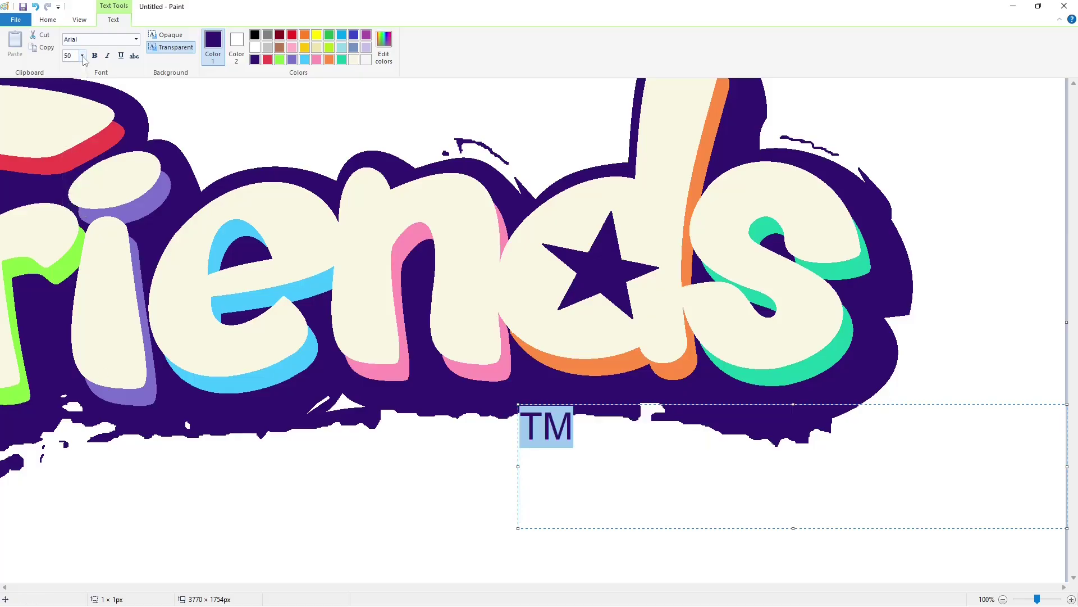
# Move the TM text to the border's lower end beneath the s and make it bold at size 40
pyautogui.moveTo(518, 438); pyautogui.dragTo(835, 414)
pyautogui.hotkey('ctrl', 'a')
pyautogui.click(82, 56)
pyautogui.write('40')
pyautogui.press('Return')
pyautogui.click(94, 56)
pyautogui.click(1021, 575)
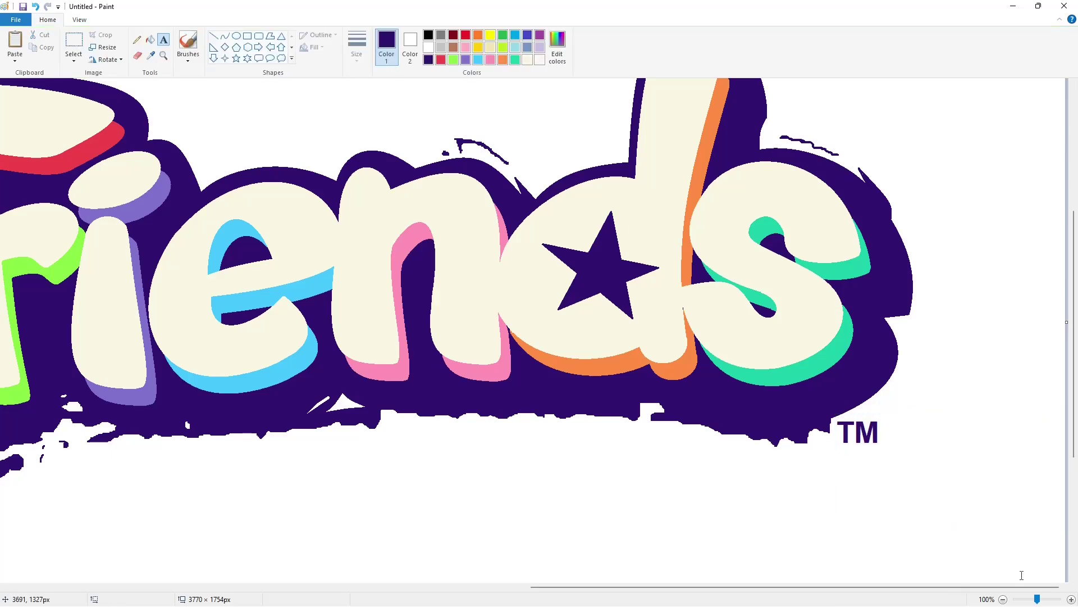
# Fill the small circle beside the O of LEGO with the palette red
pyautogui.scroll(-1, 955, 508)
pyautogui.click(1071, 599)
pyautogui.moveTo(458, 587); pyautogui.dragTo(567, 586)
pyautogui.click(466, 35)
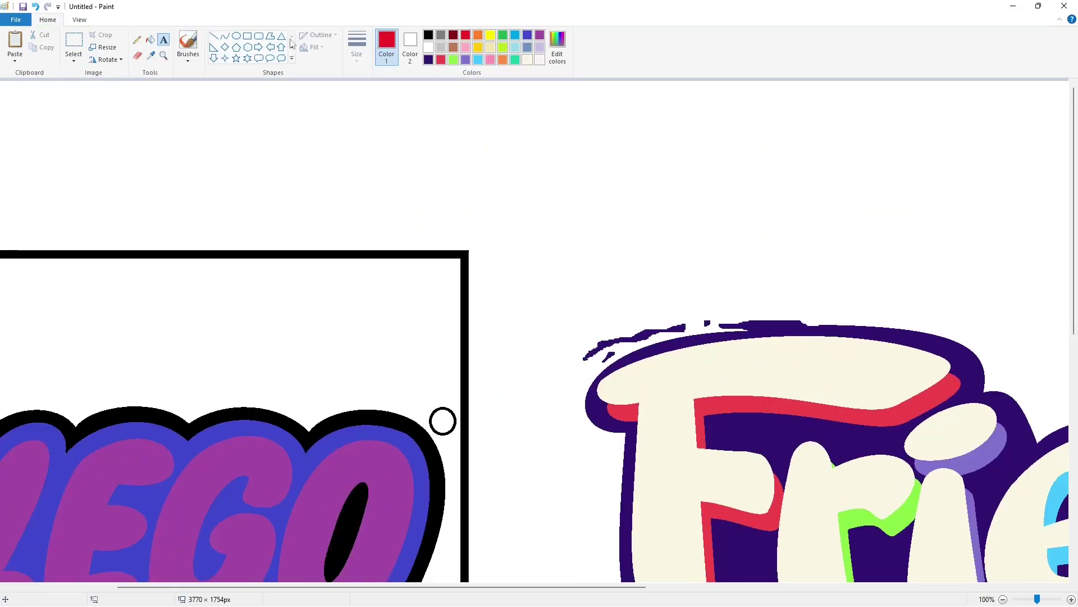
pyautogui.click(150, 39)
pyautogui.click(442, 421)
# Write a bold black "R" in Arial at size 30 above the O of LEGO
pyautogui.scroll(-3, 479, 367)
pyautogui.click(163, 40)
pyautogui.click(378, 266)
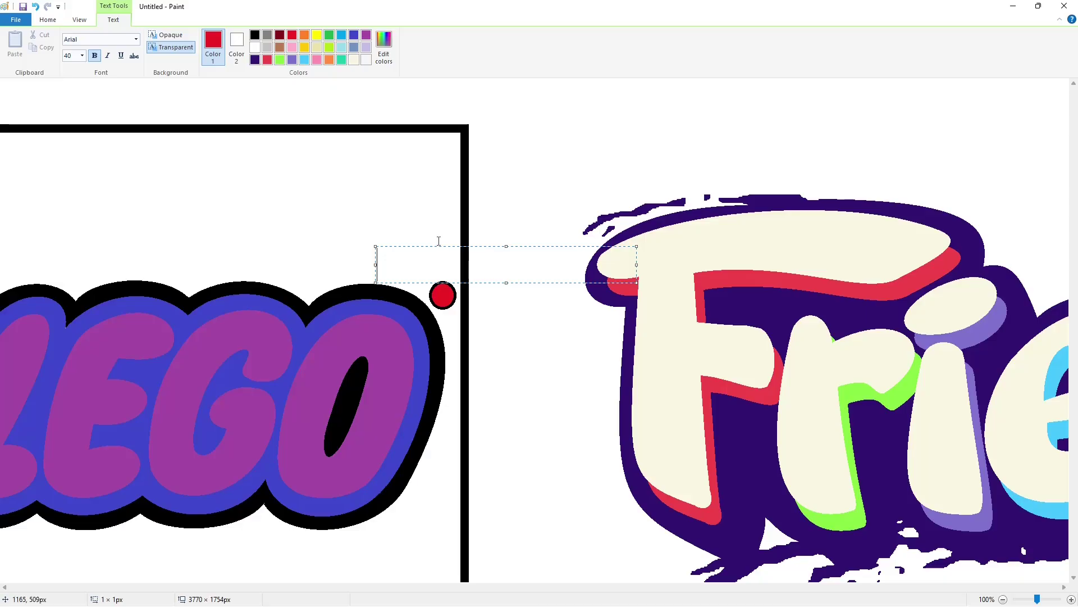
pyautogui.write('R')
pyautogui.hotkey('ctrl', 'a')
pyautogui.click(255, 35)
pyautogui.click(83, 55)
pyautogui.write('30')
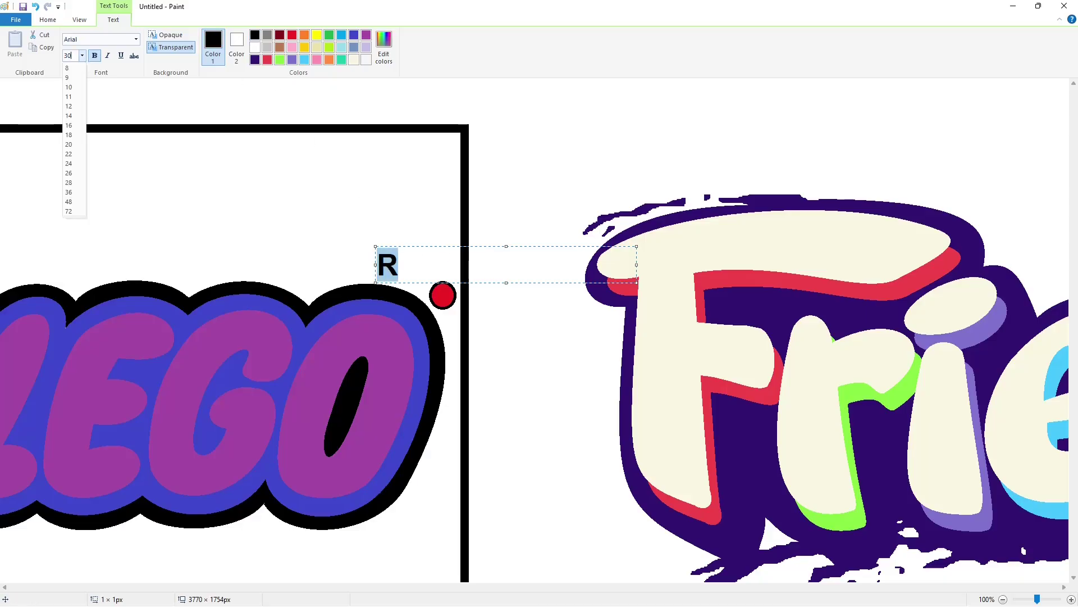
pyautogui.press('Return')
# Move the R into the small red circle and finish the text
pyautogui.moveTo(637, 282); pyautogui.dragTo(660, 396)
pyautogui.click(510, 305)
pyautogui.moveTo(376, 246); pyautogui.dragTo(433, 278)
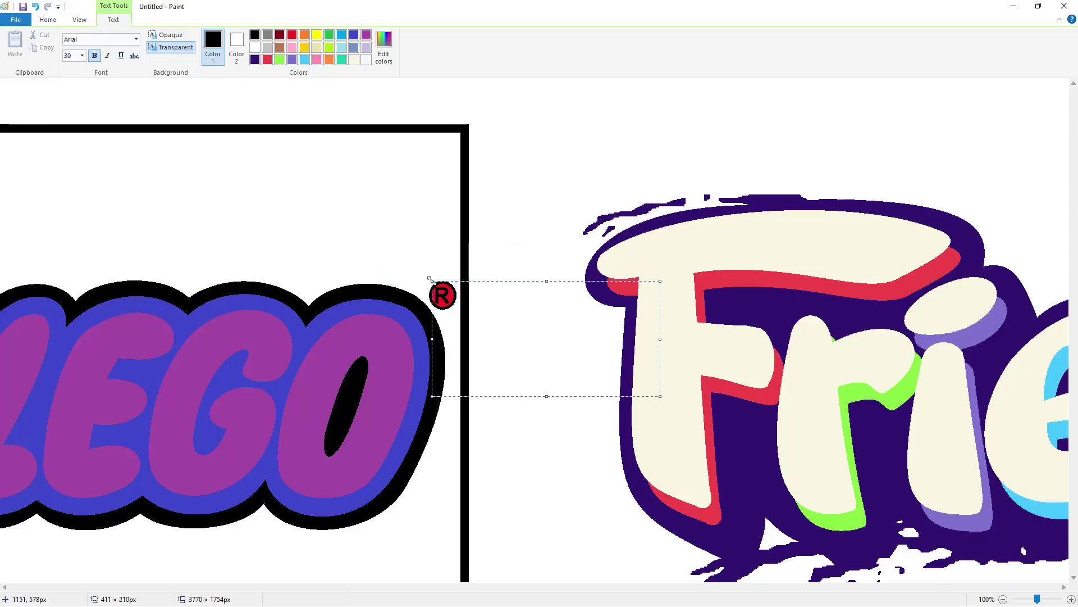
pyautogui.click(963, 558)
pyautogui.keyDown('ctrl'); pyautogui.scroll(-1, 669, 313); pyautogui.keyUp('ctrl')
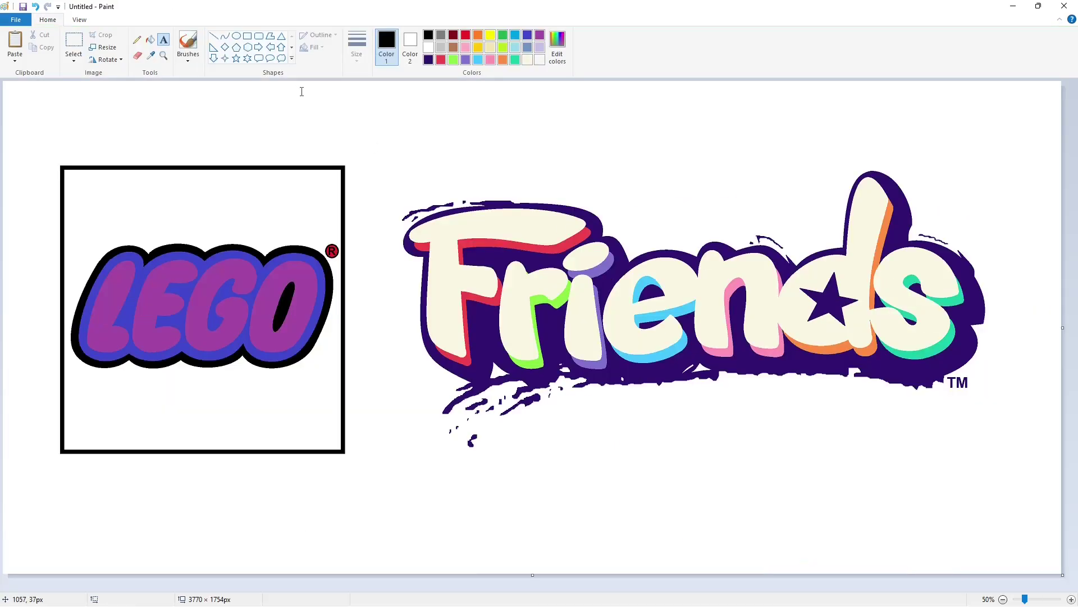
# Fill the background of the LEGO square with red and the lettering's outer outline with yellow
pyautogui.click(150, 40)
pyautogui.click(466, 35)
pyautogui.click(301, 198)
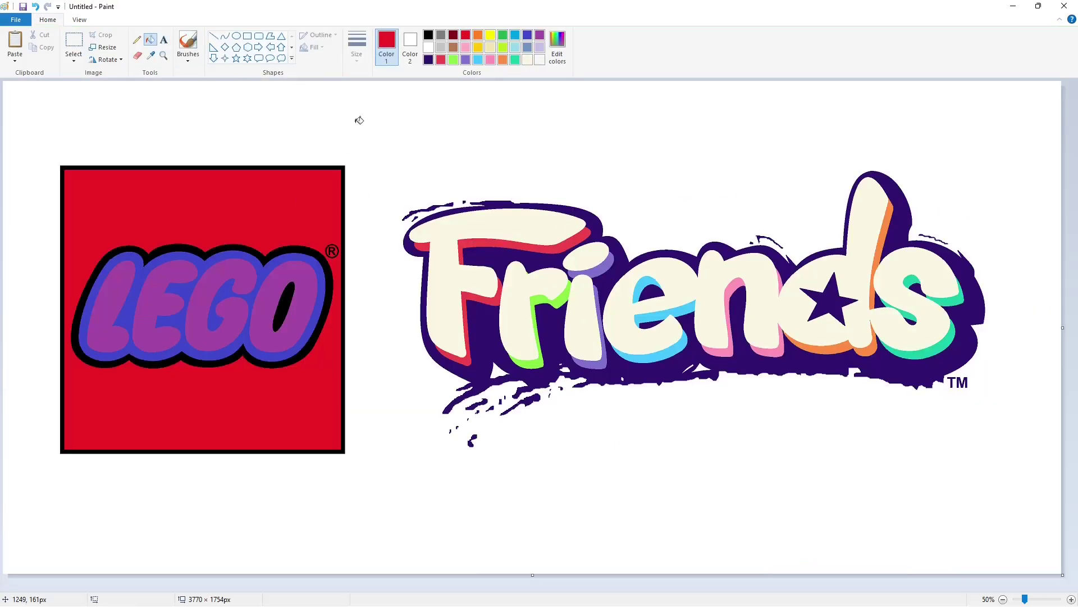
pyautogui.click(490, 35)
pyautogui.click(266, 253)
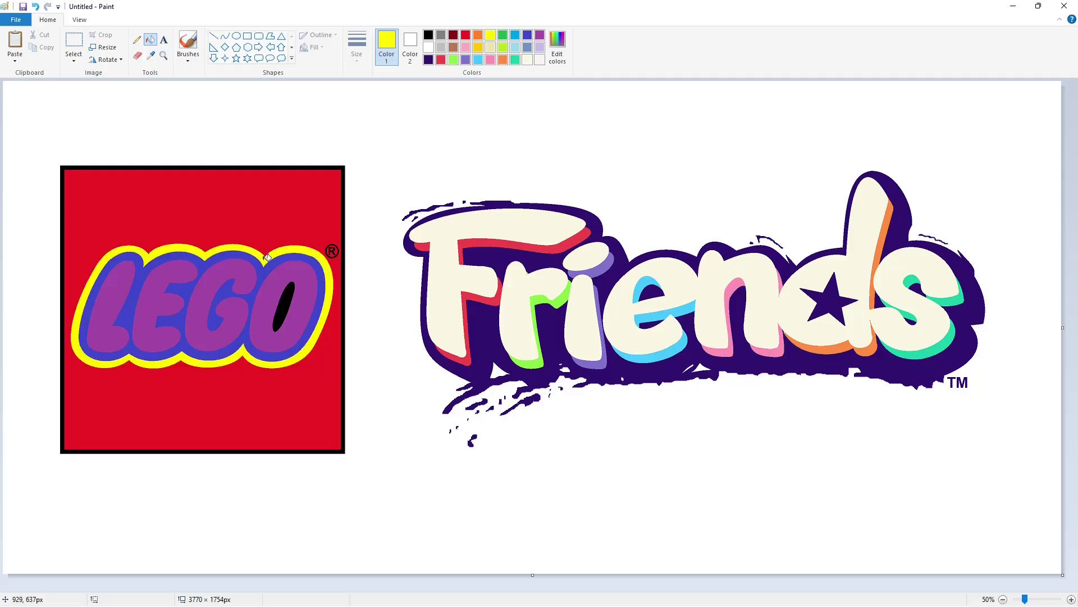
# Fill the inner outline around the LEGO lettering with black and the four letters with white
pyautogui.click(428, 34)
pyautogui.click(265, 272)
pyautogui.click(428, 48)
pyautogui.click(118, 276)
pyautogui.click(167, 301)
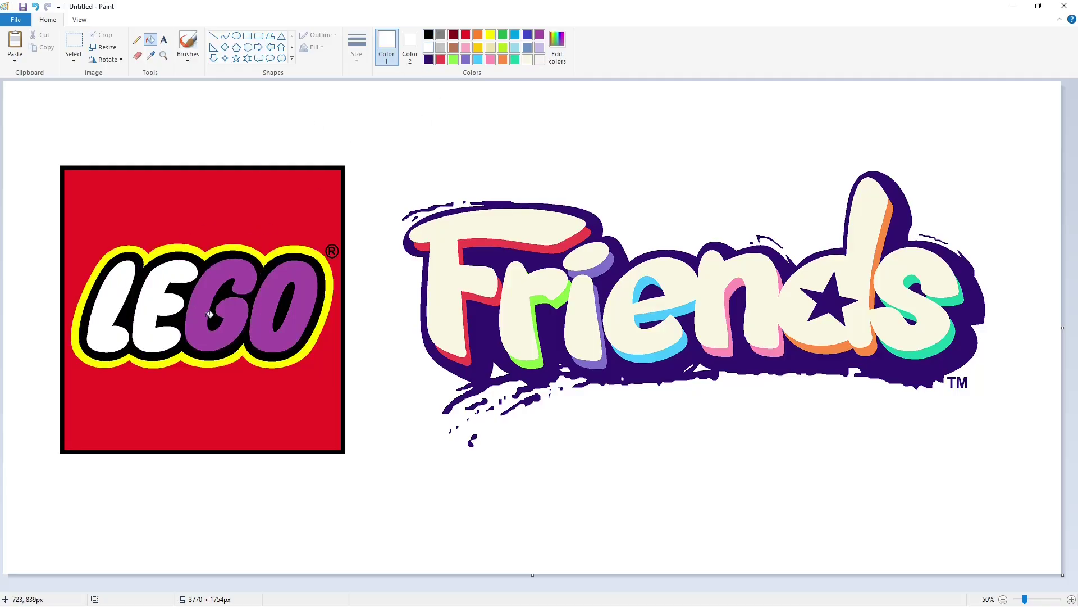
pyautogui.click(210, 314)
pyautogui.click(267, 329)
# Sample the cream of the Friends lettering and draw a short line in it where the d meets the s
pyautogui.click(1071, 600)
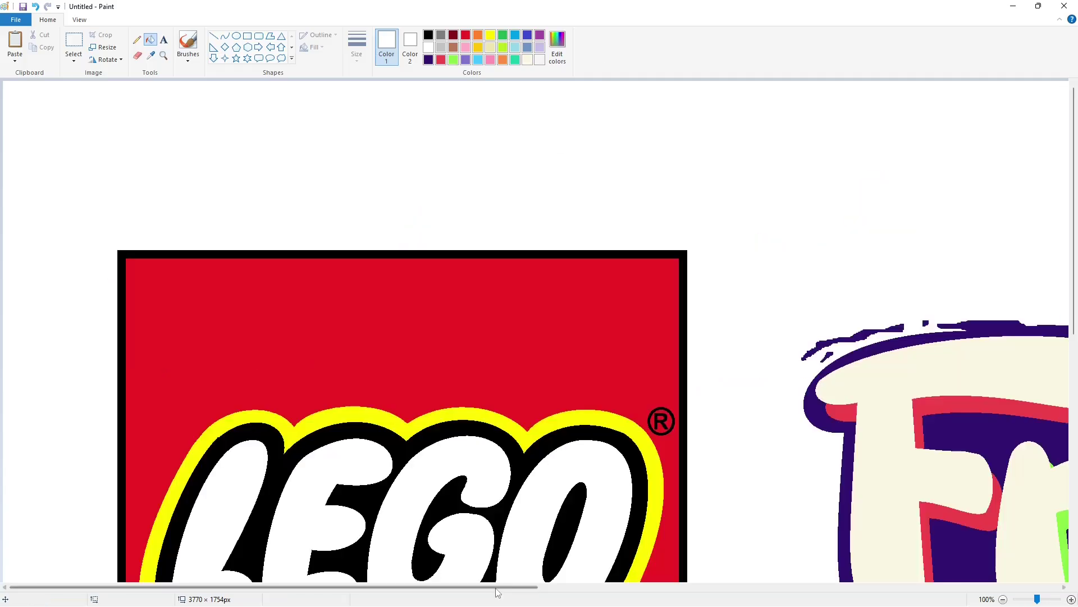
pyautogui.moveTo(496, 588); pyautogui.dragTo(960, 588)
pyautogui.scroll(-2, 947, 558)
pyautogui.click(151, 55)
pyautogui.click(606, 361)
pyautogui.click(213, 36)
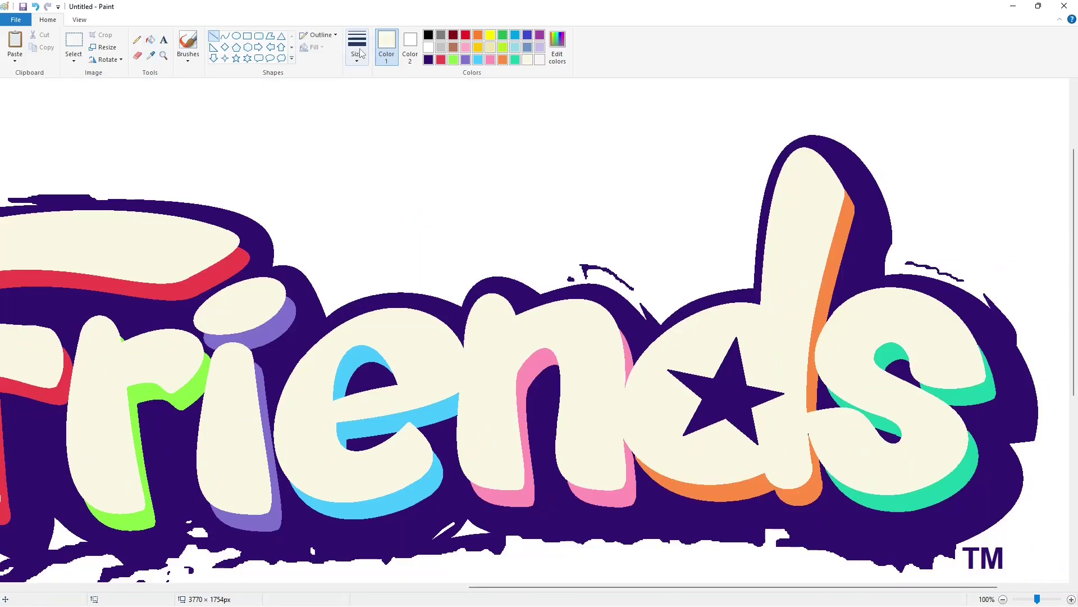
pyautogui.moveTo(805, 435); pyautogui.dragTo(815, 433)
pyautogui.click(1003, 600)
# Touch up the indigo border's outer edge beside the stem of the d with a short white line
pyautogui.click(1071, 599)
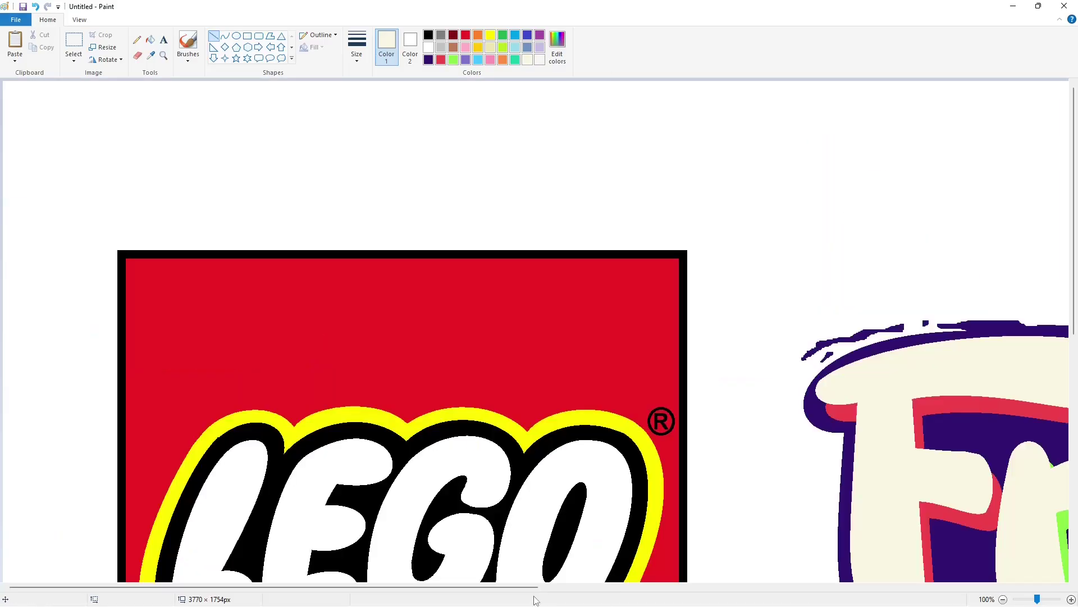
pyautogui.moveTo(530, 586); pyautogui.dragTo(974, 587)
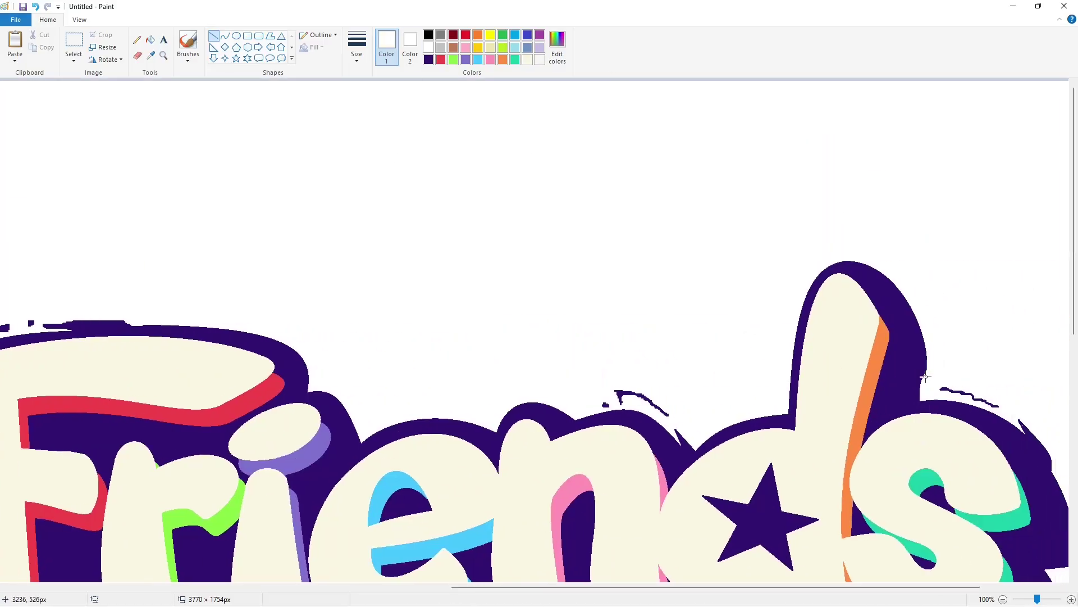
pyautogui.moveTo(926, 376); pyautogui.dragTo(933, 349)
pyautogui.click(978, 515)
pyautogui.click(1004, 599)
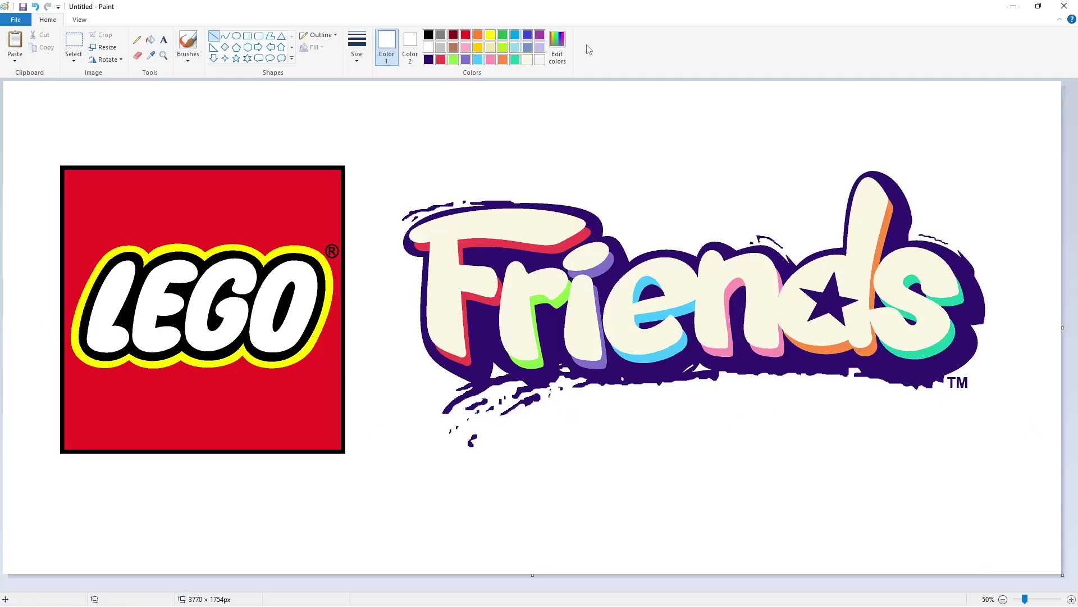